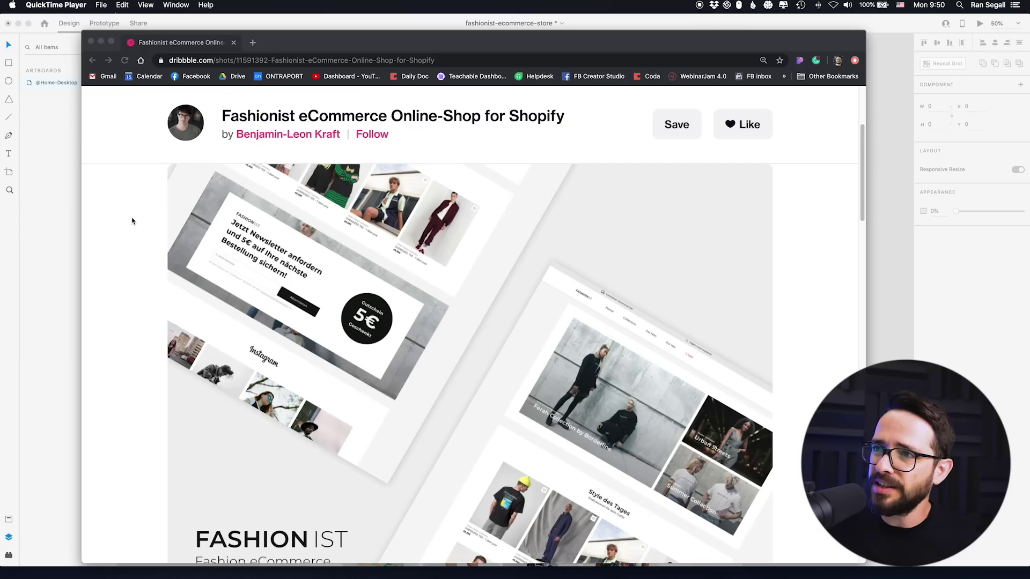
Step: Scroll through the Fashionist Dribbble shot's layouts, then return to the Home-Desktop design in XD
click(329, 41)
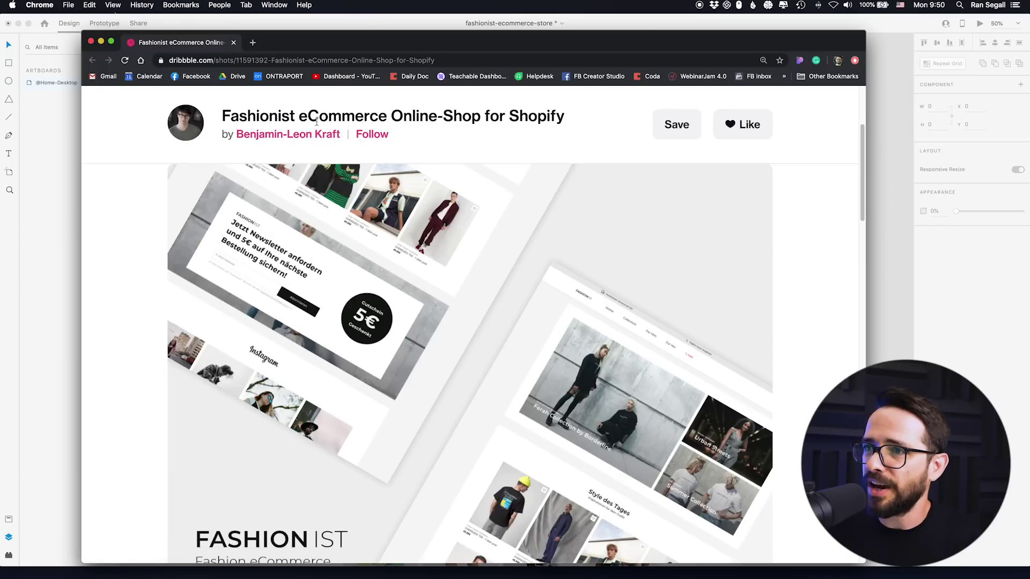
scroll(528, 271, up, 3)
scroll(524, 267, down, 3)
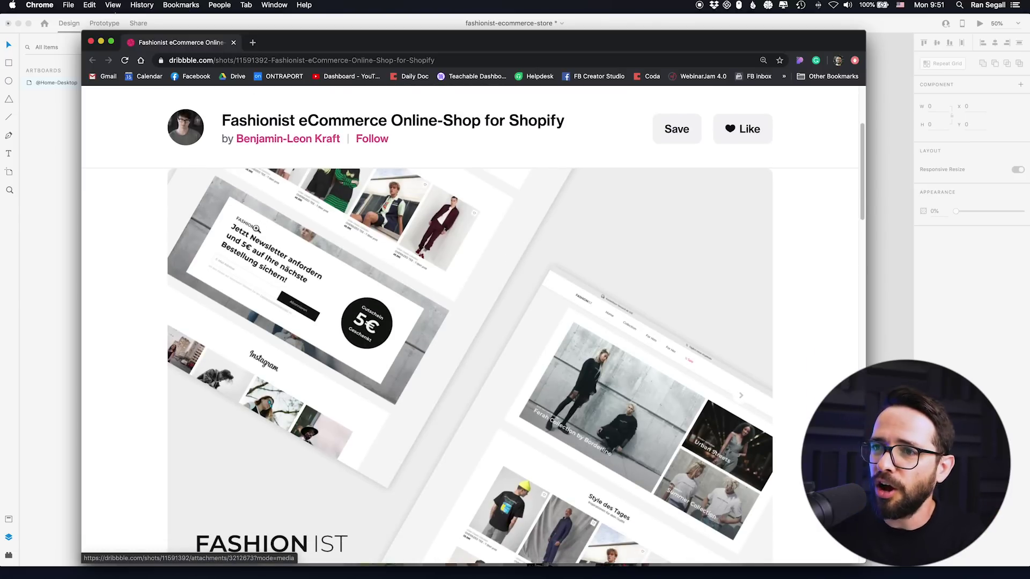
click(63, 259)
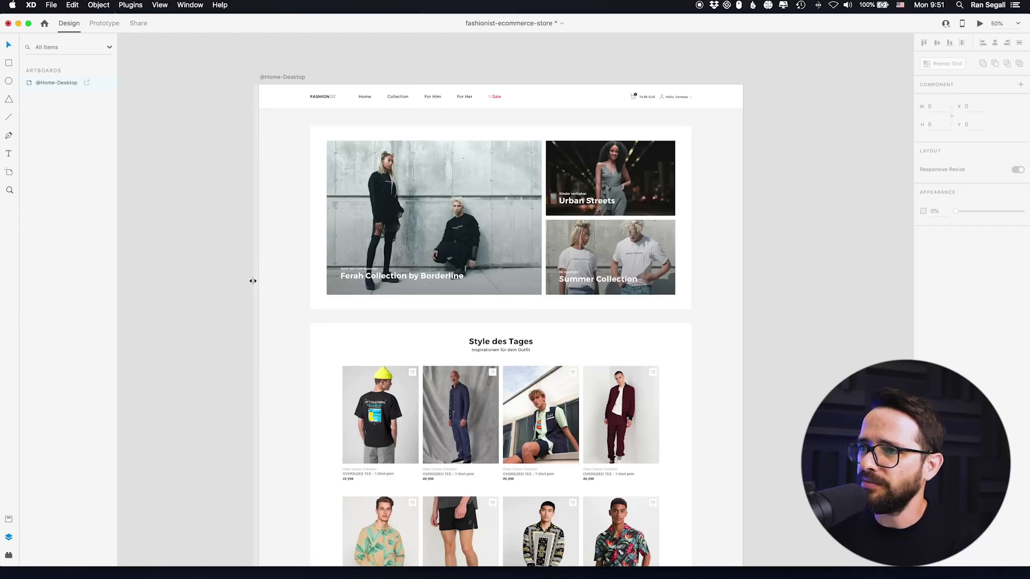
scroll(236, 308, down, 10)
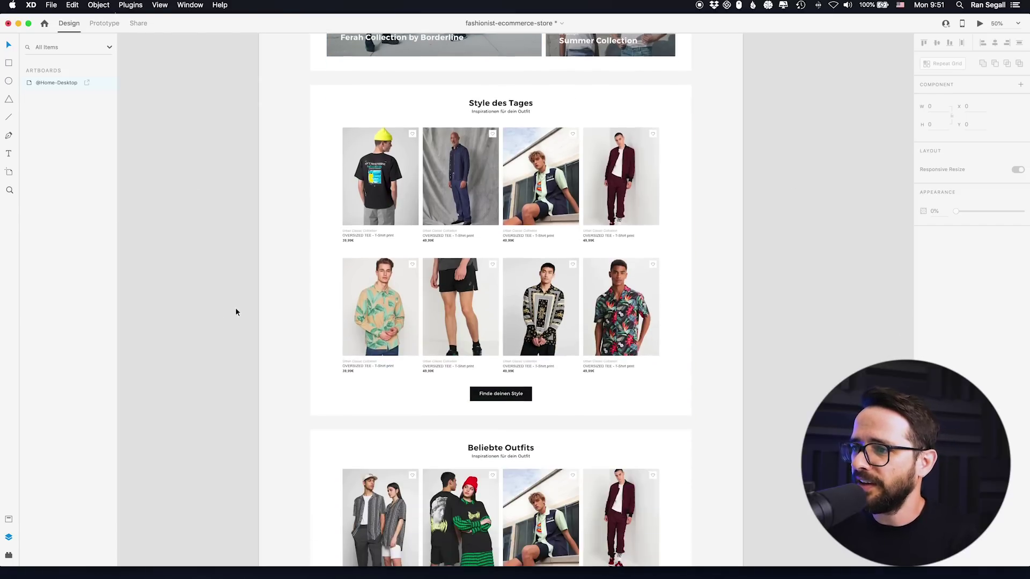
scroll(236, 310, down, 5)
scroll(235, 309, up, 20)
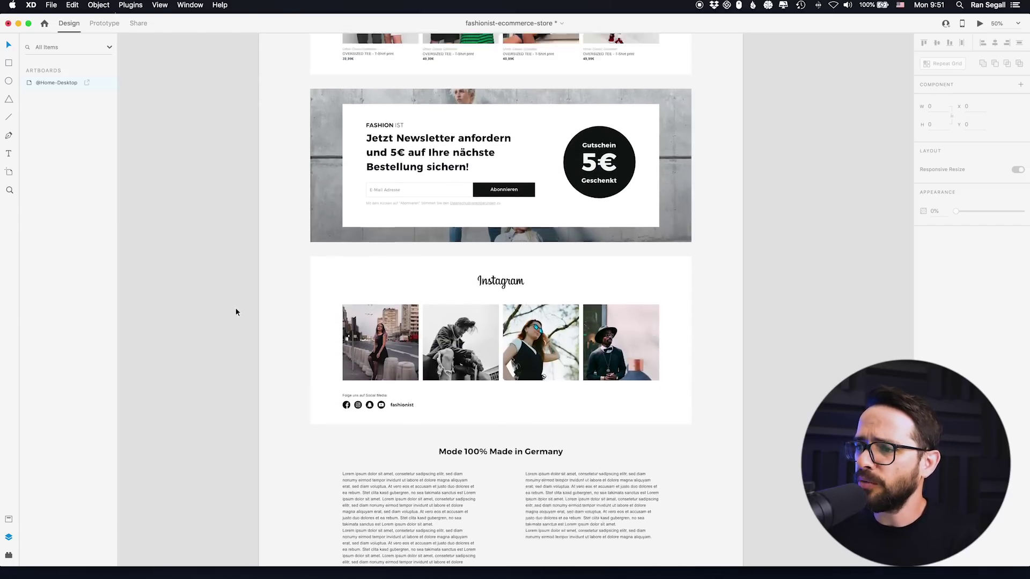
scroll(236, 311, down, 5)
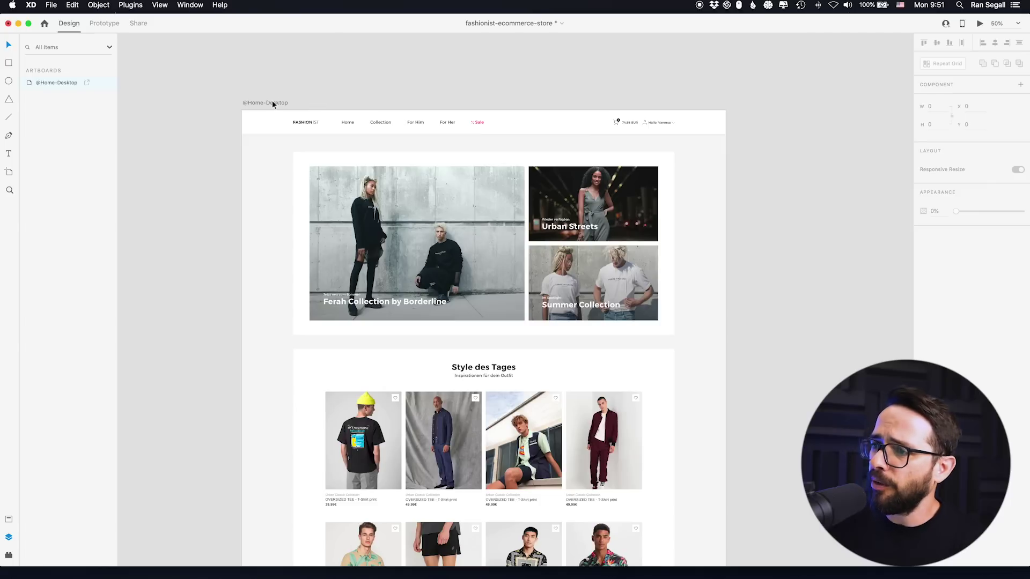
click(272, 103)
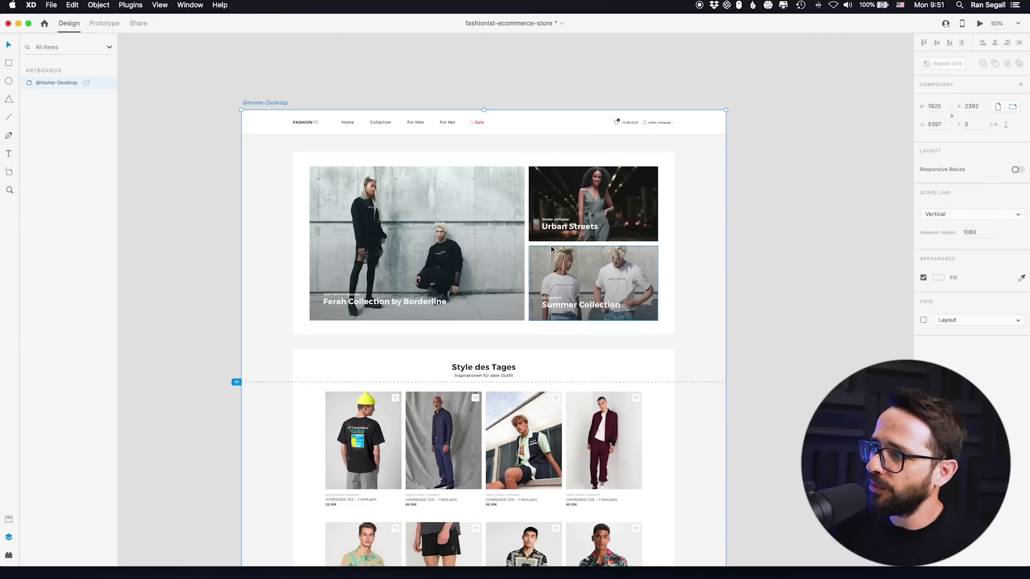
click(923, 321)
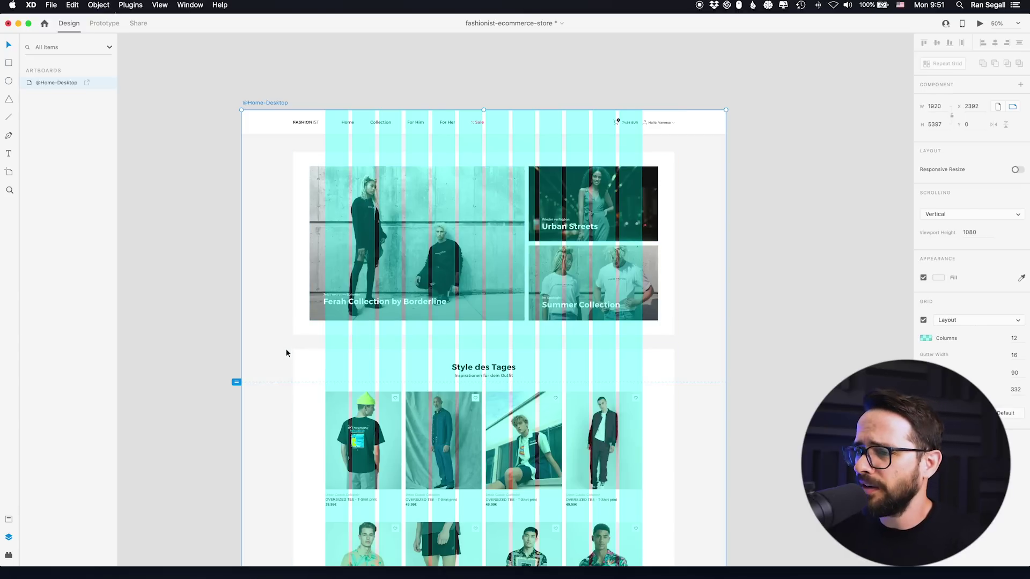
scroll(324, 327, down, 3)
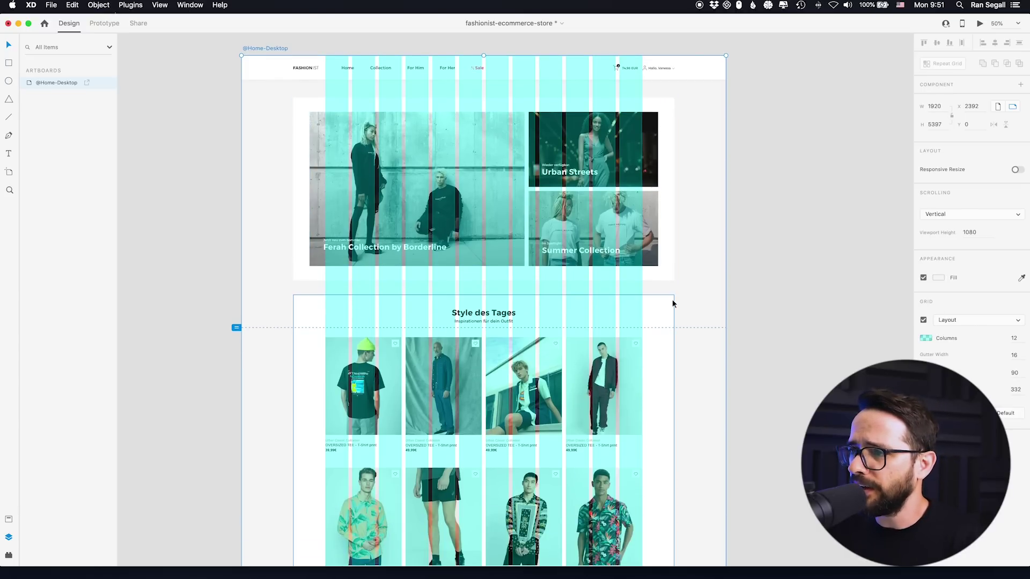
scroll(672, 303, down, 5)
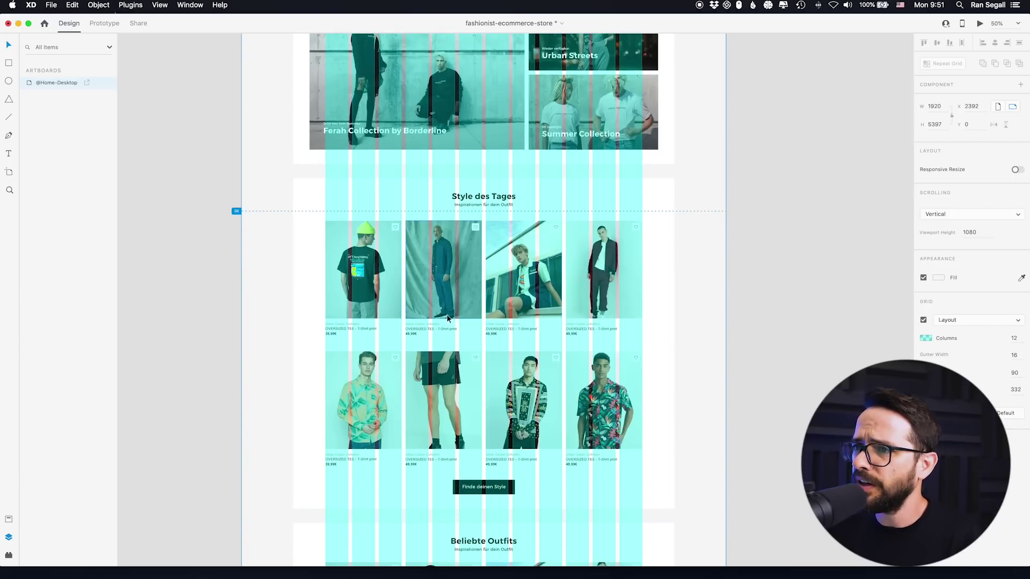
scroll(447, 318, up, 7)
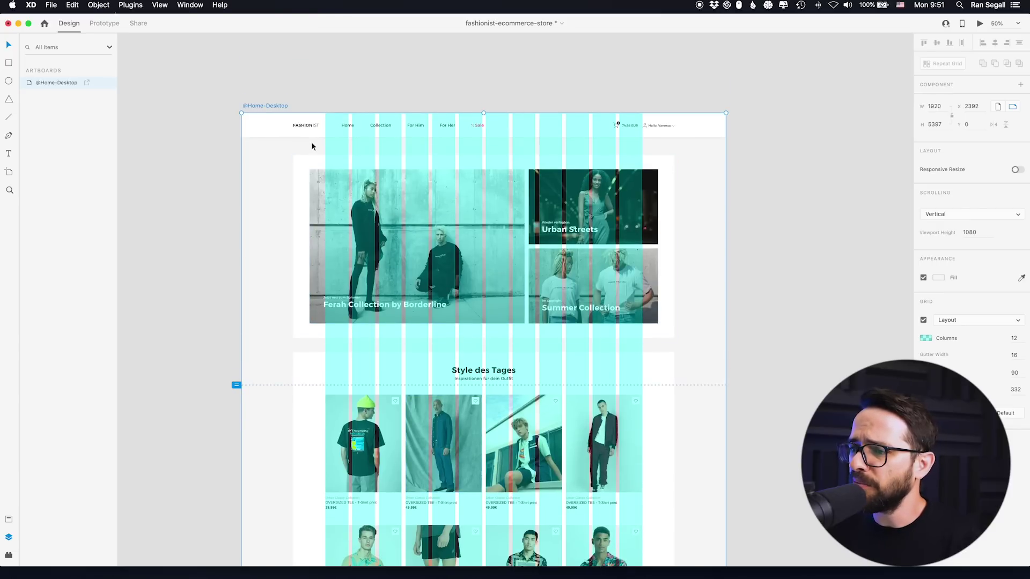
scroll(351, 328, down, 10)
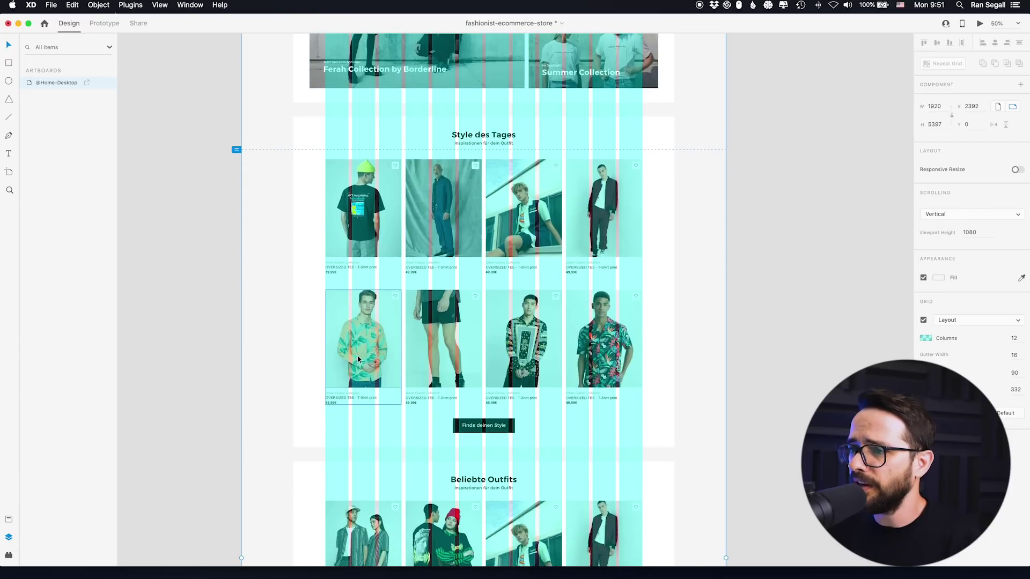
scroll(358, 359, down, 16)
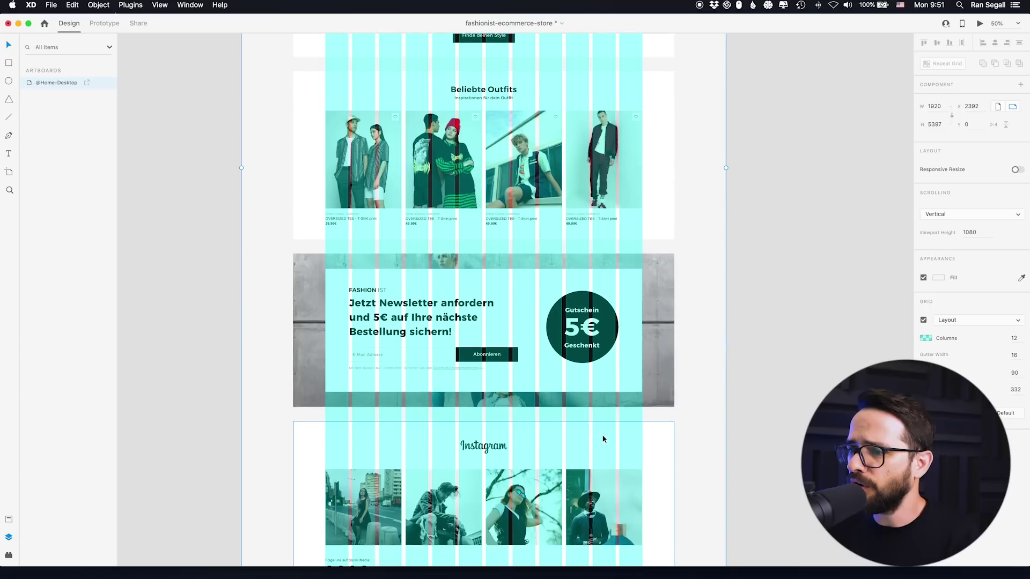
scroll(603, 439, down, 15)
scroll(398, 348, up, 6)
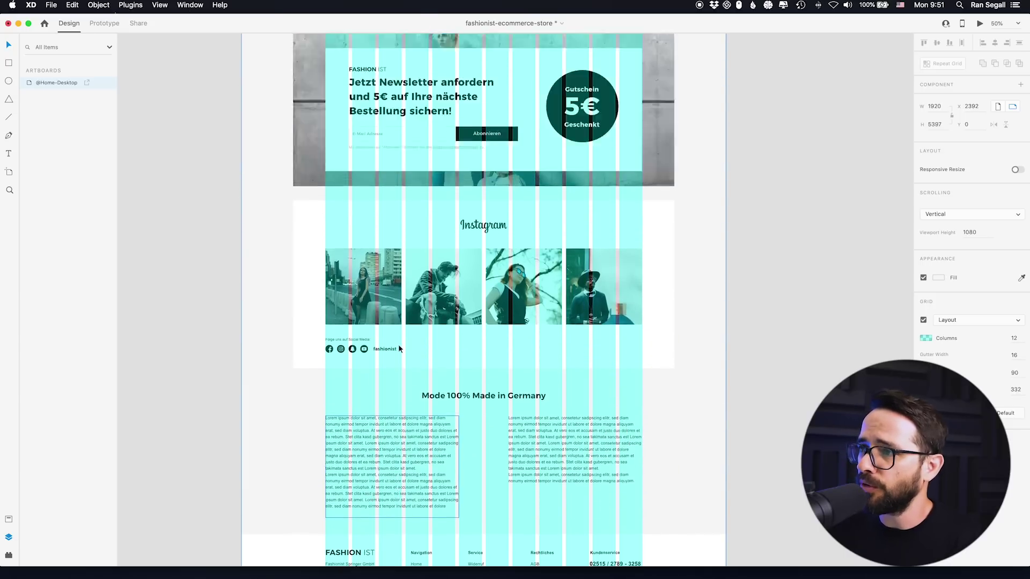
scroll(399, 349, up, 20)
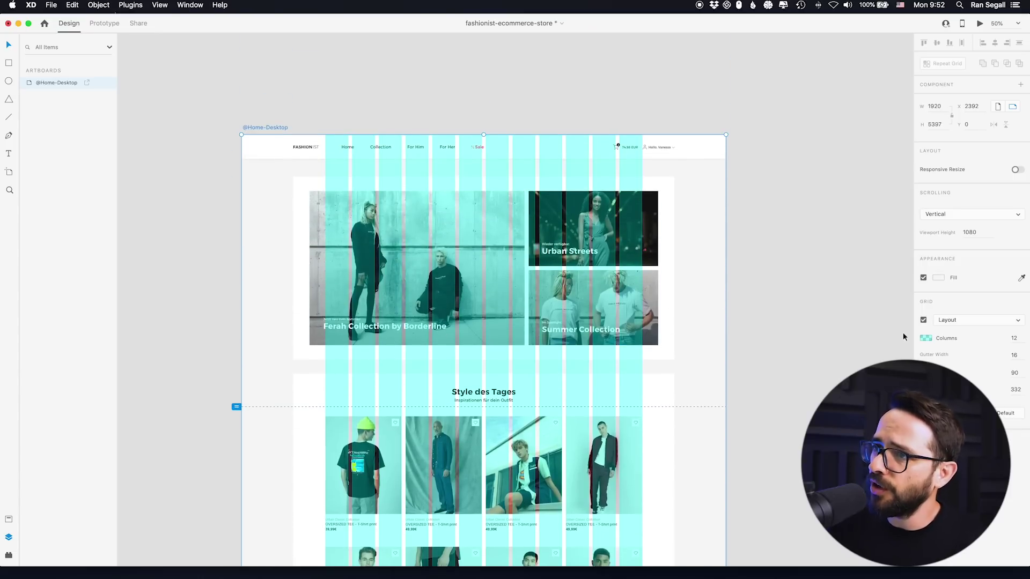
click(923, 321)
Step: Add a 414×896 iPhone XR/XS Max/11 artboard beside the Home-Desktop design
click(56, 143)
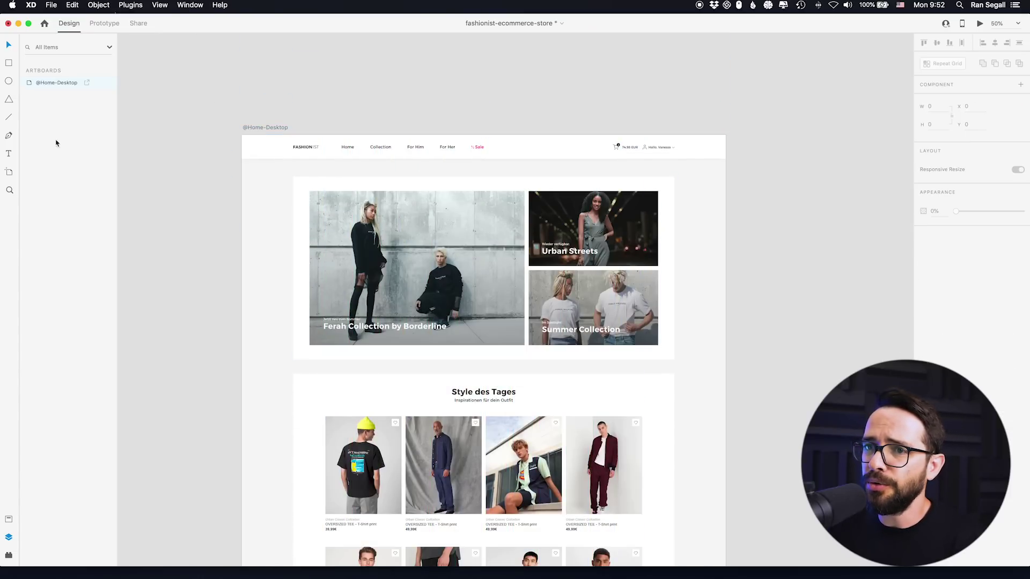
click(6, 175)
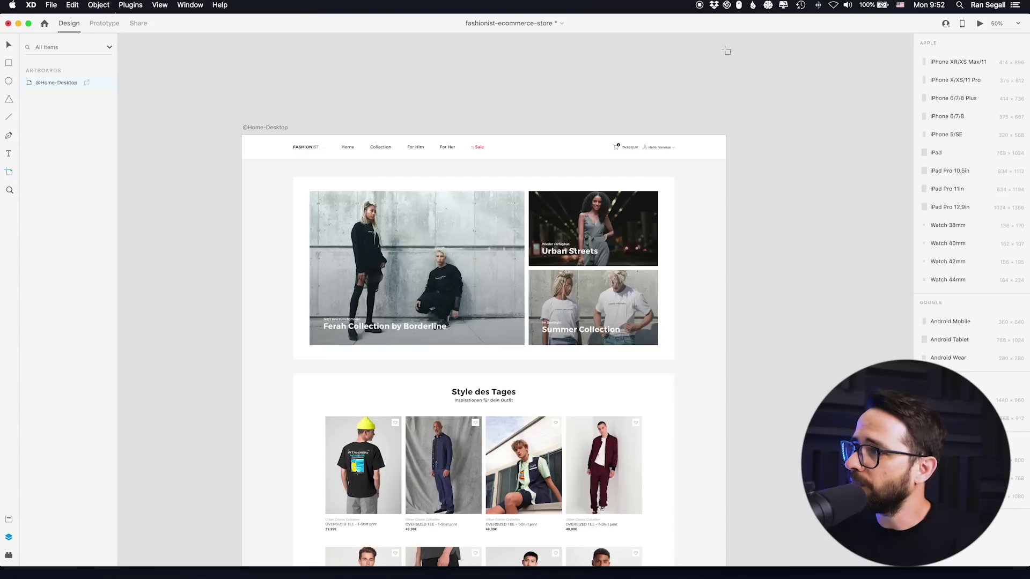
click(948, 64)
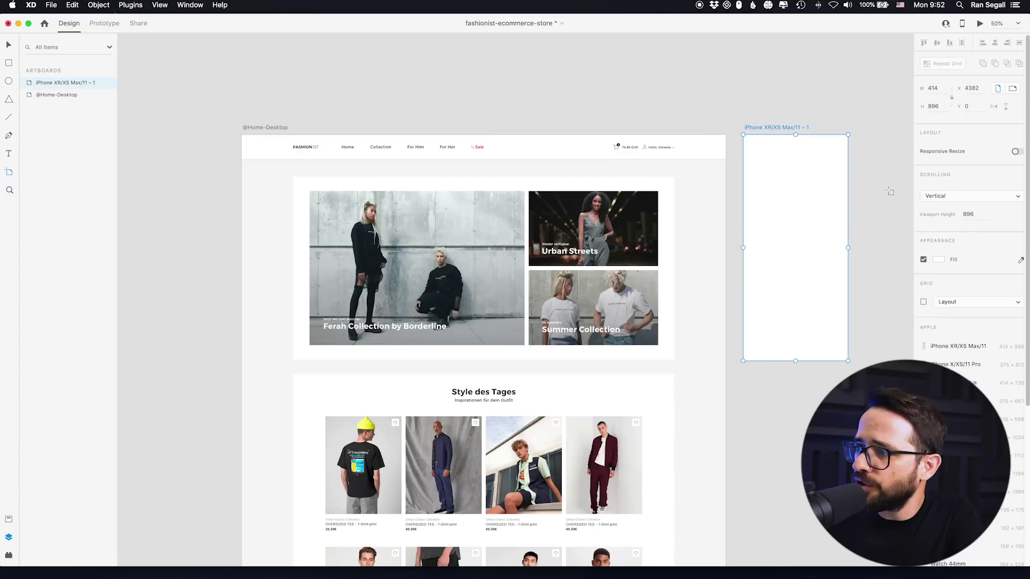
Step: Turn on the new artboard's layout grid to check its columns, then switch it off
click(924, 303)
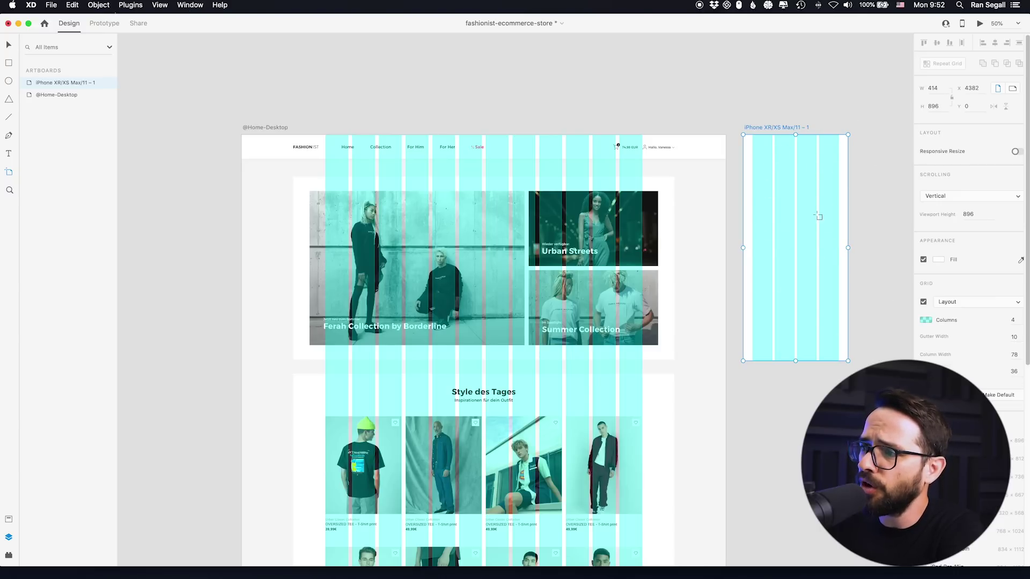
scroll(440, 476, down, 5)
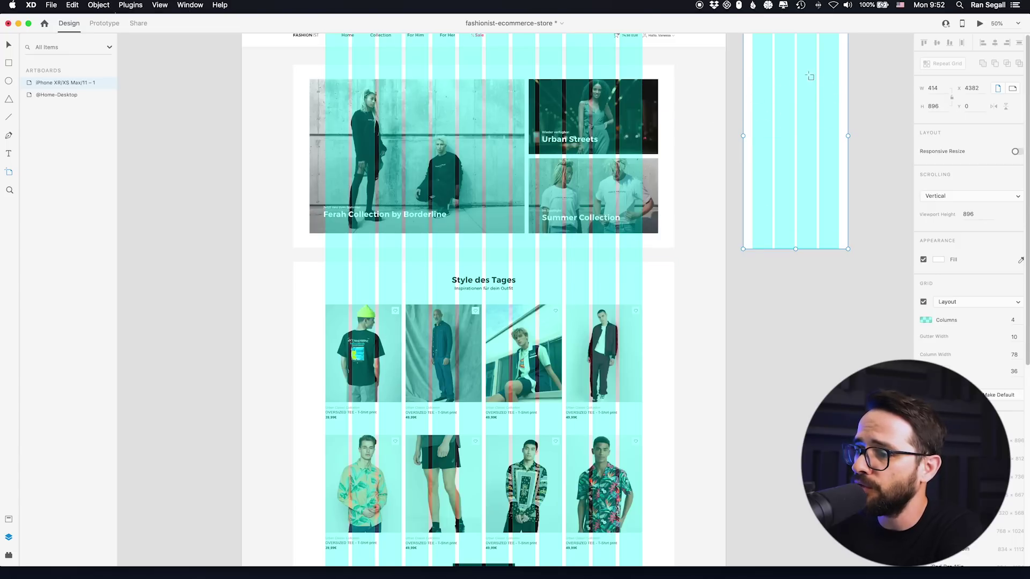
scroll(520, 198, down, 5)
scroll(520, 199, up, 8)
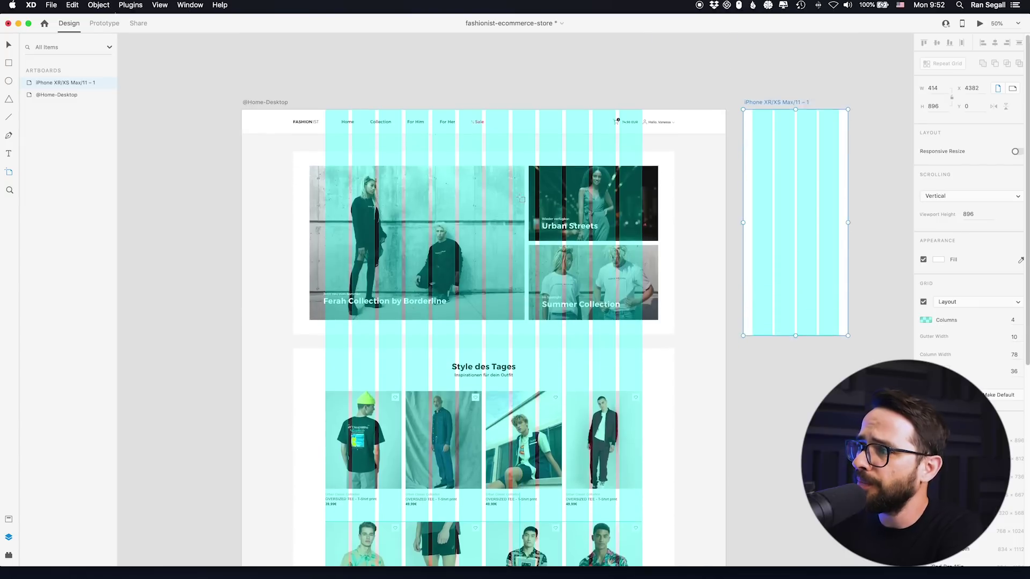
scroll(520, 199, up, 1)
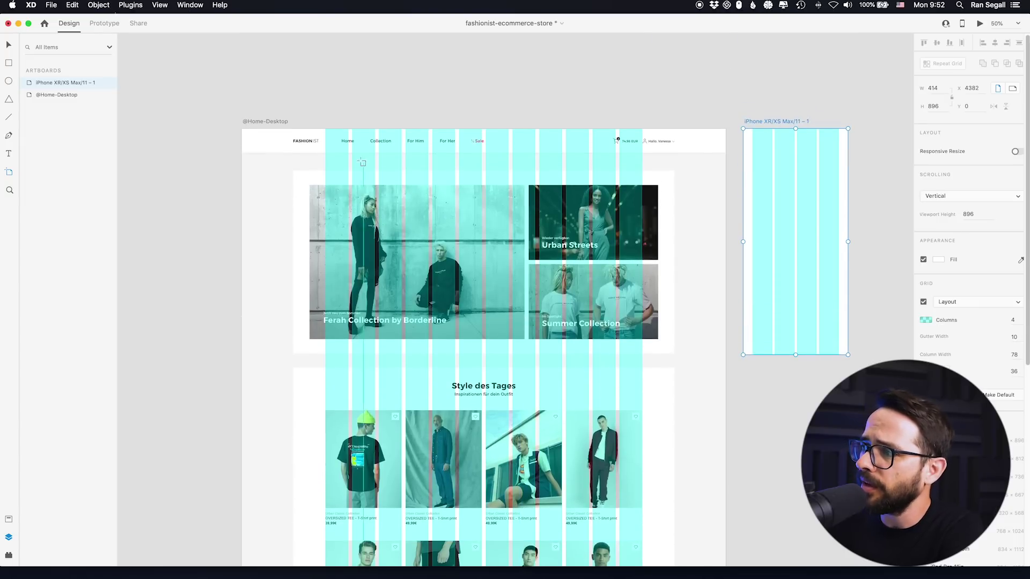
click(922, 302)
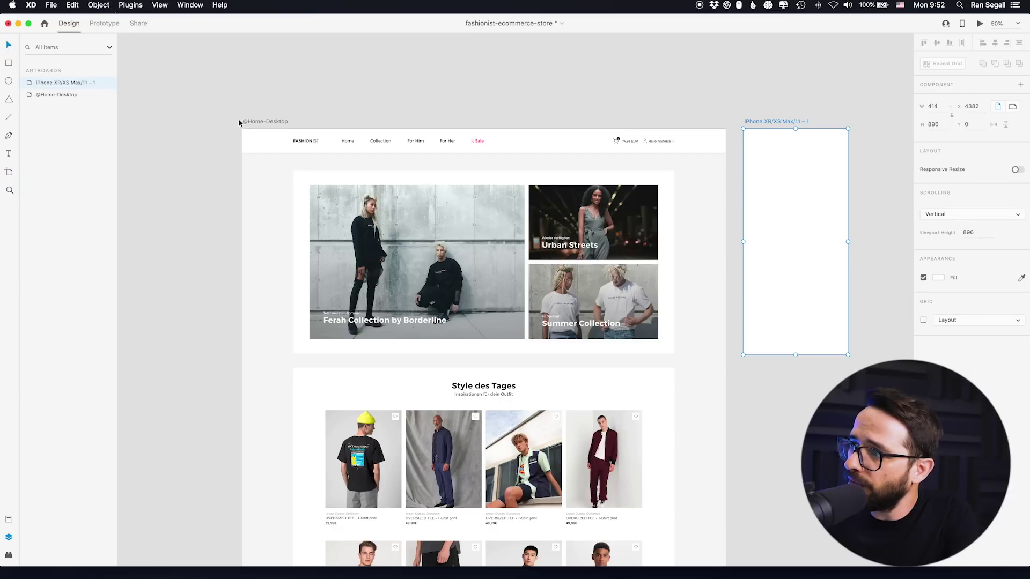
Step: Check the desktop artboard's #F6F6F6 background fill, then select the blank iPhone artboard
click(253, 121)
click(937, 278)
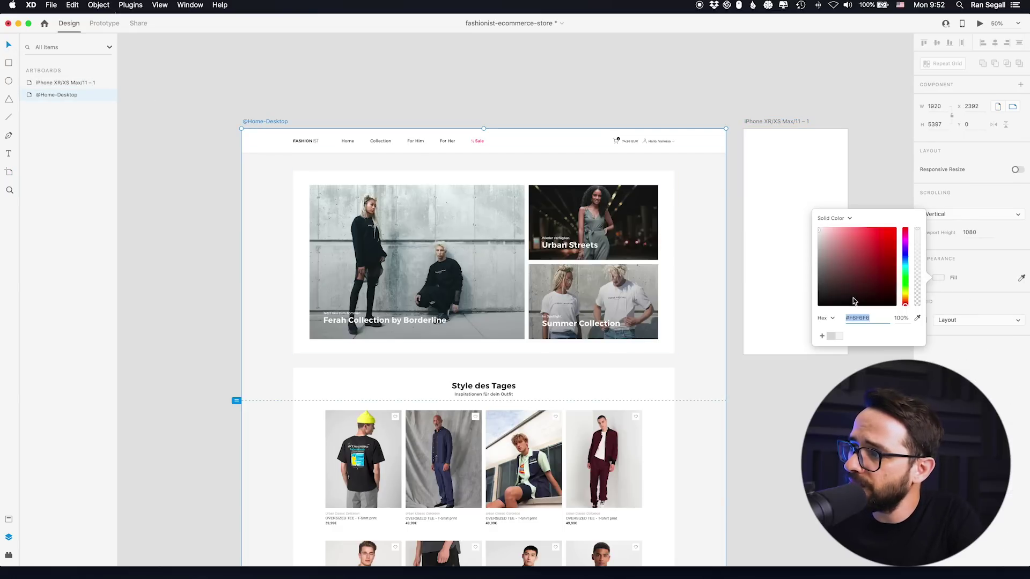
click(768, 122)
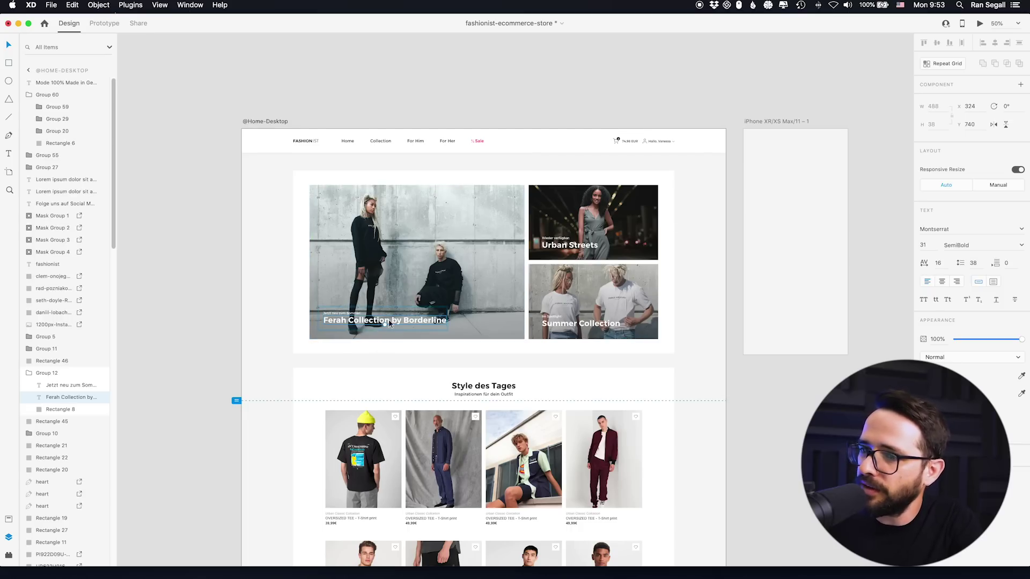
click(9, 518)
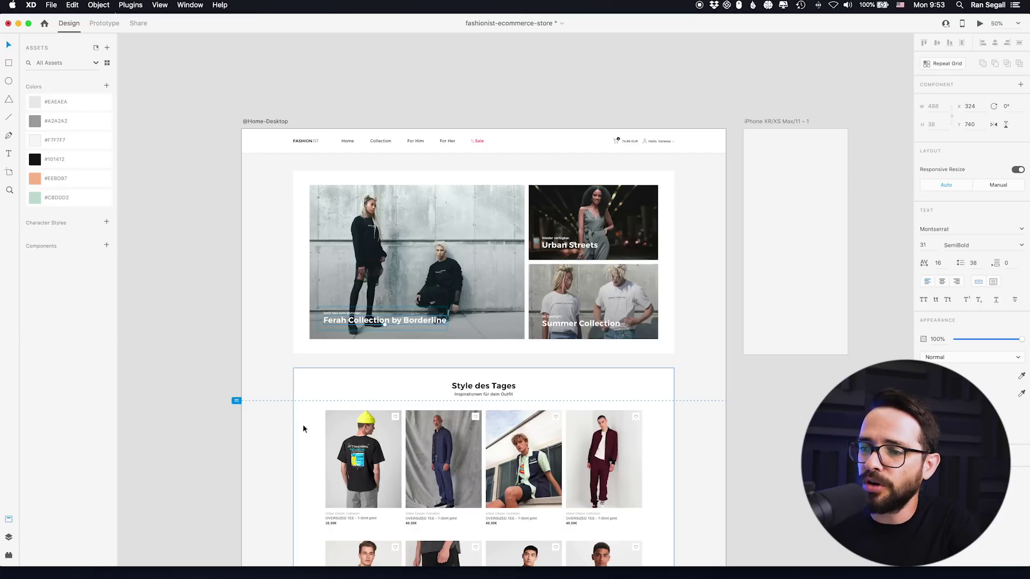
scroll(290, 415, down, 5)
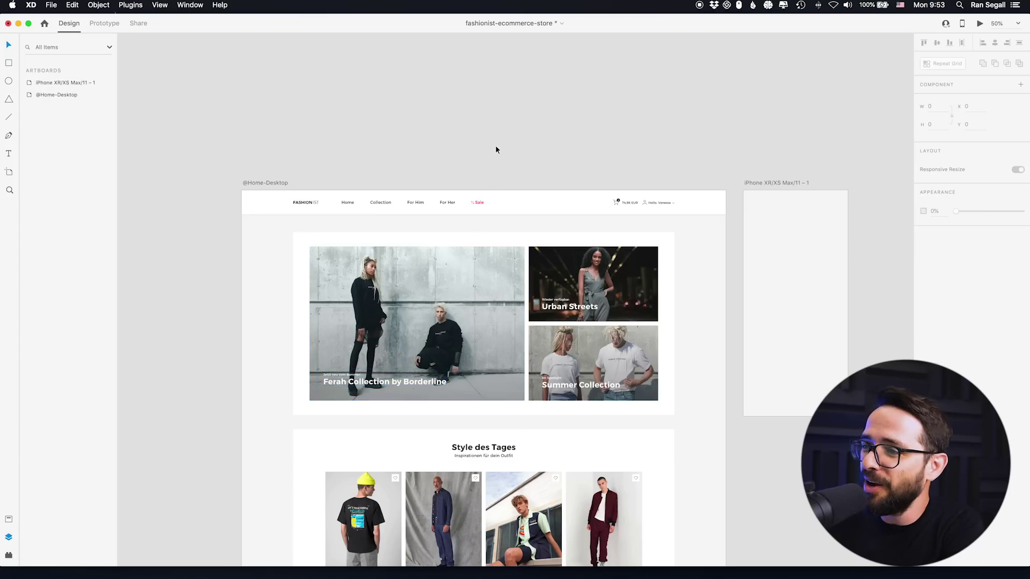
Step: Paste a copy of the desktop header bar into the iPhone XR artboard
click(432, 338)
click(469, 158)
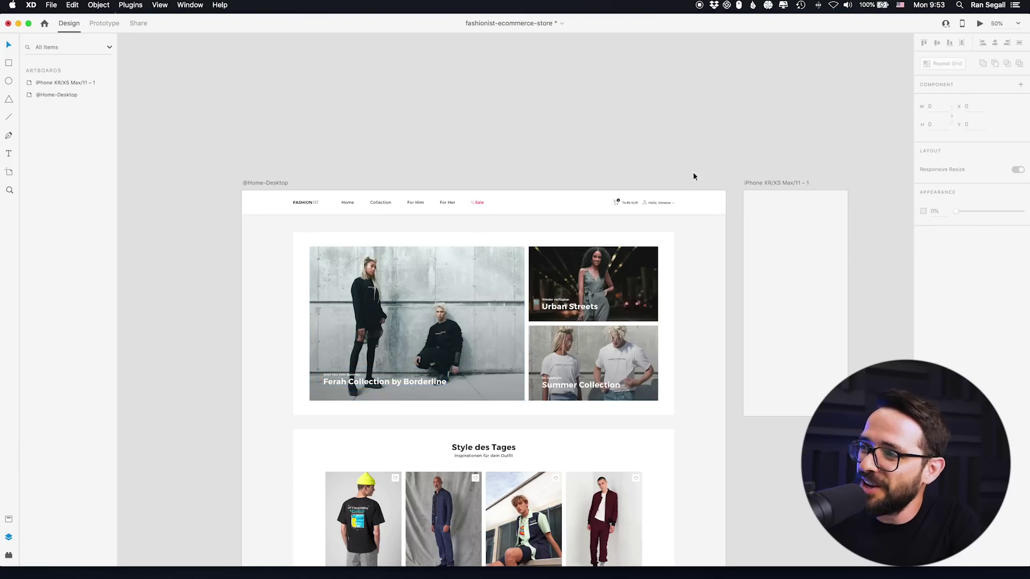
drag(602, 157, 449, 161)
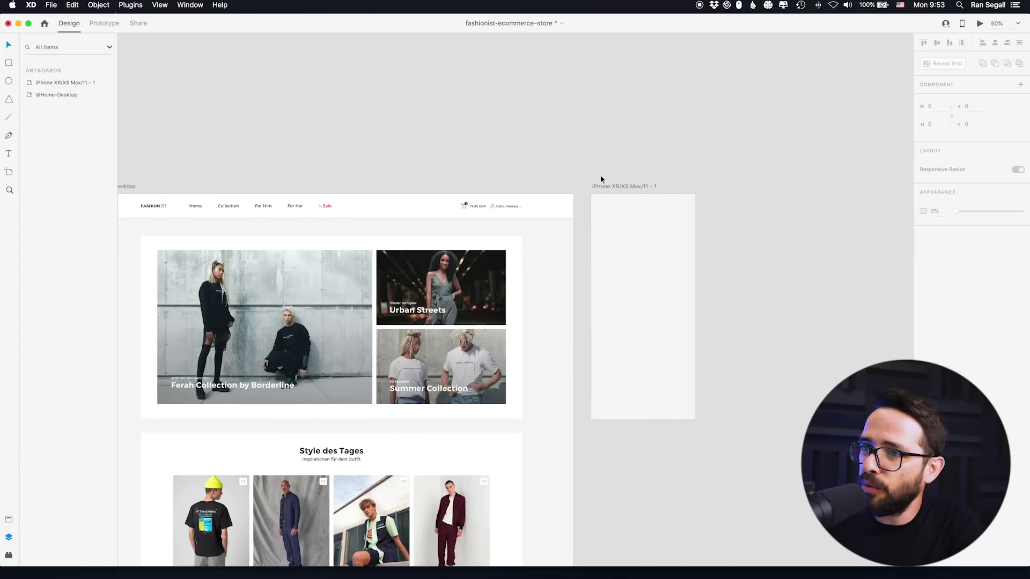
scroll(601, 179, left, 3)
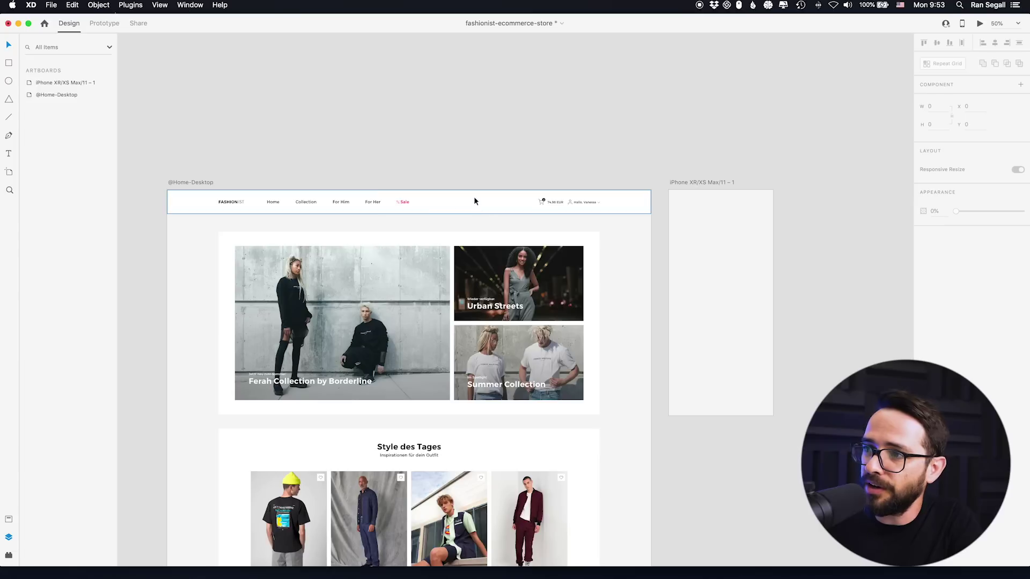
mouse_move(434, 207)
mouse_down()
mouse_move(655, 204)
mouse_move(729, 175)
mouse_move(475, 134)
mouse_move(445, 198)
mouse_up()
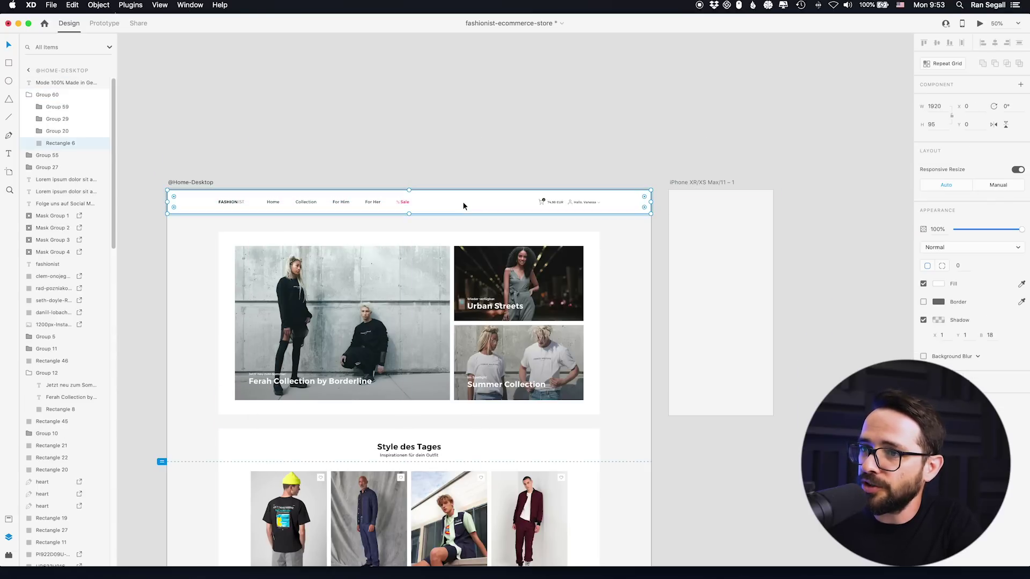
click(642, 168)
click(686, 184)
key(super+v)
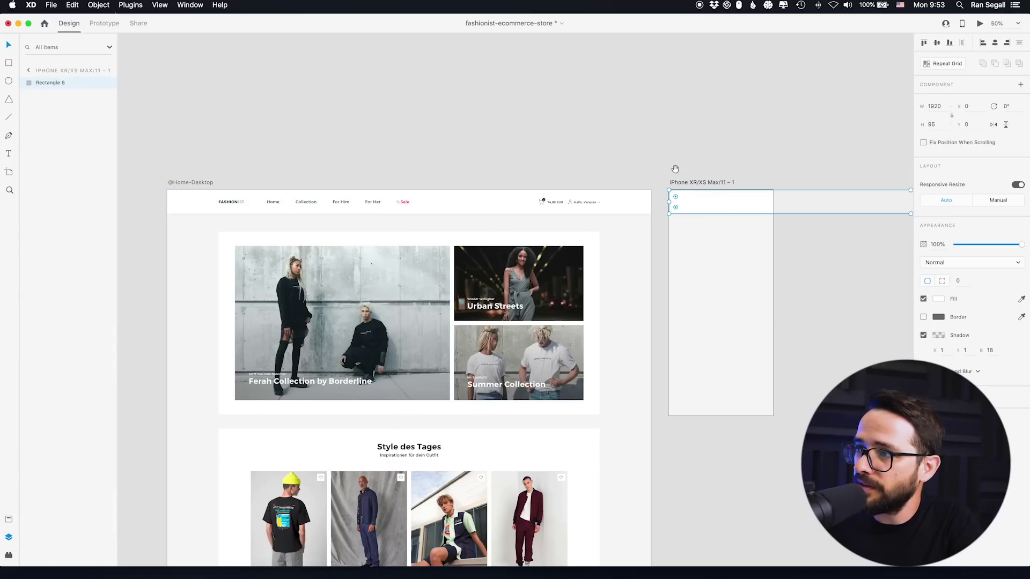
Step: Trim the pasted white header rectangle to the artboard's 414 px width
scroll(674, 168, right, 5)
key(super+minus)
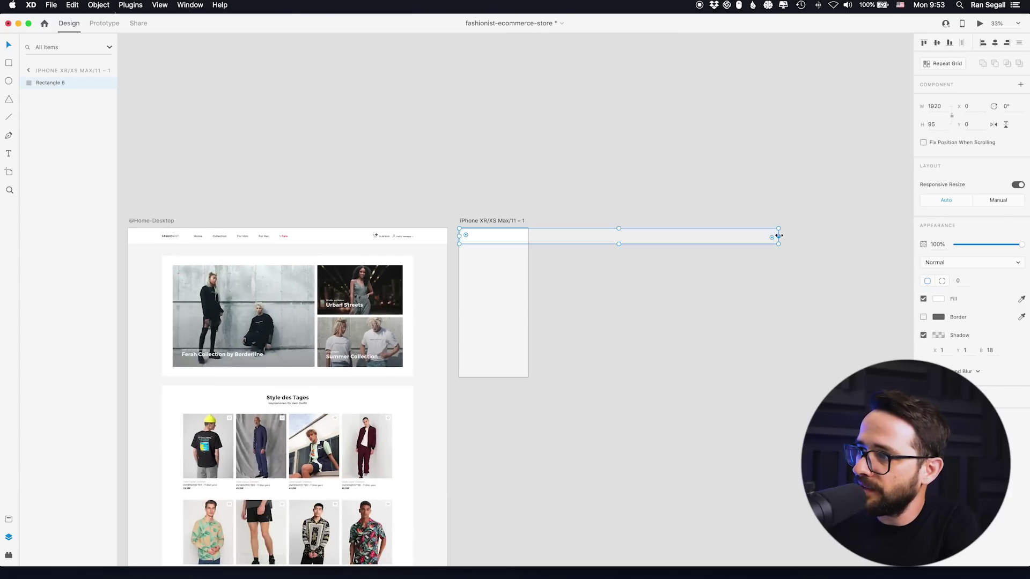
drag(778, 237, 528, 236)
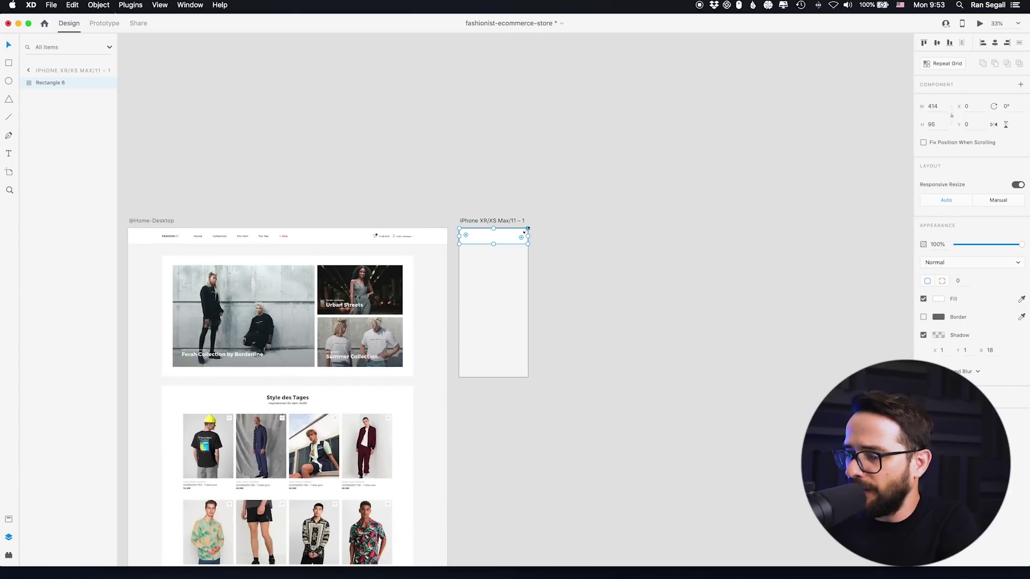
key(super+plus)
scroll(319, 159, left, 8)
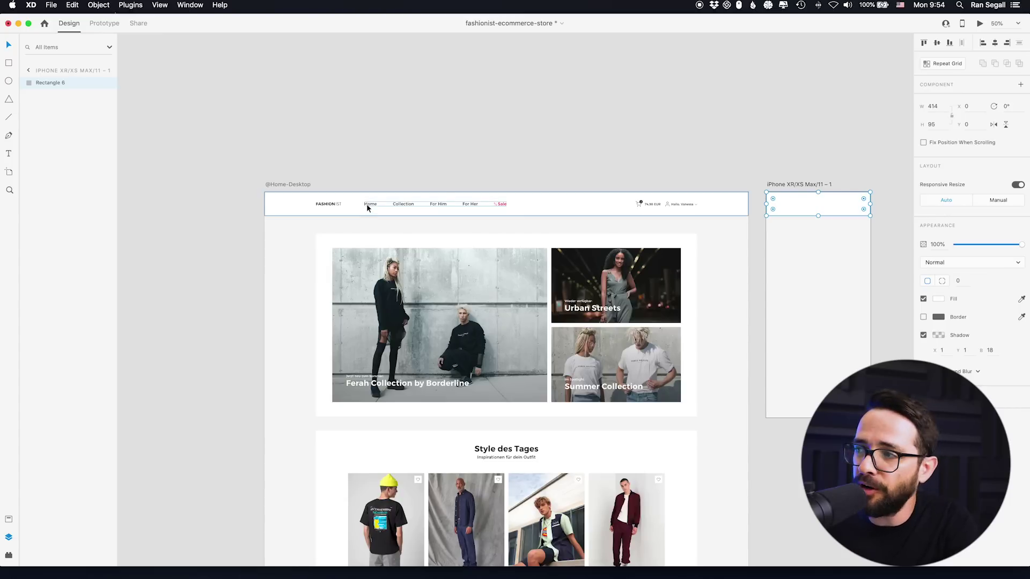
Step: Copy the FASHIONIST logo from the desktop header and select the iPhone artboard
click(427, 167)
click(330, 208)
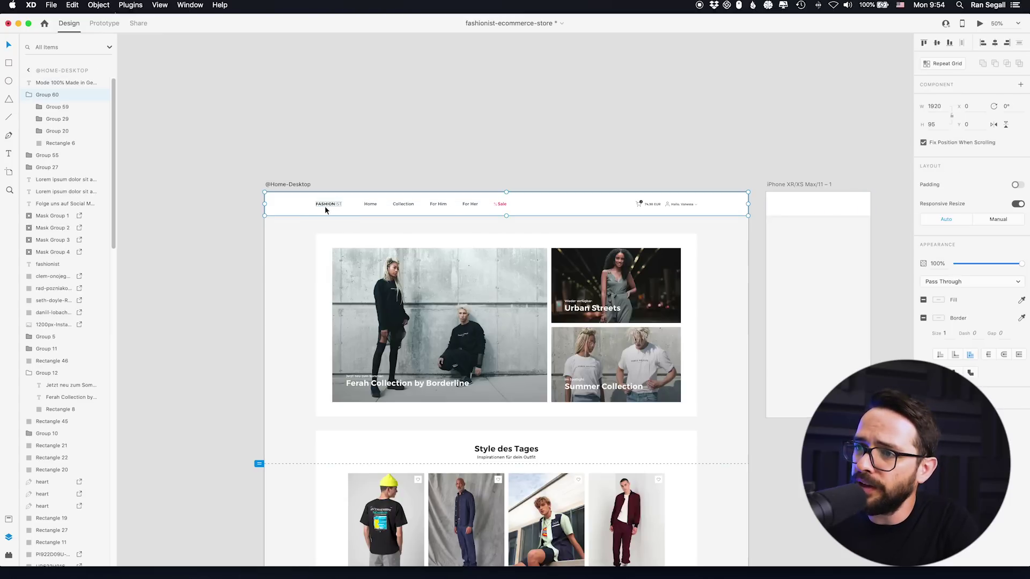
key(super+c)
click(664, 167)
scroll(664, 167, right, 5)
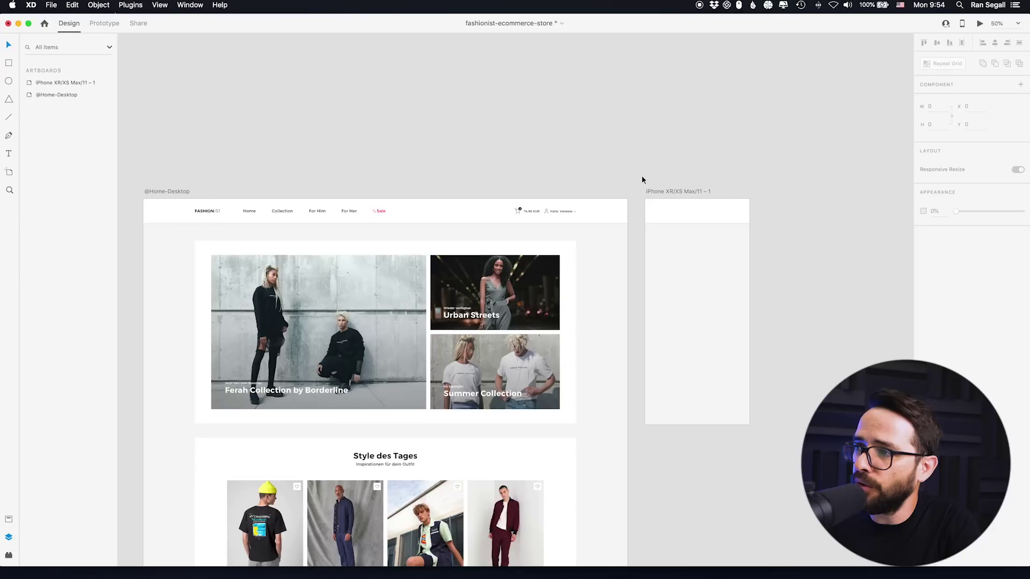
click(666, 193)
key(super+equal)
scroll(666, 198, right, 8)
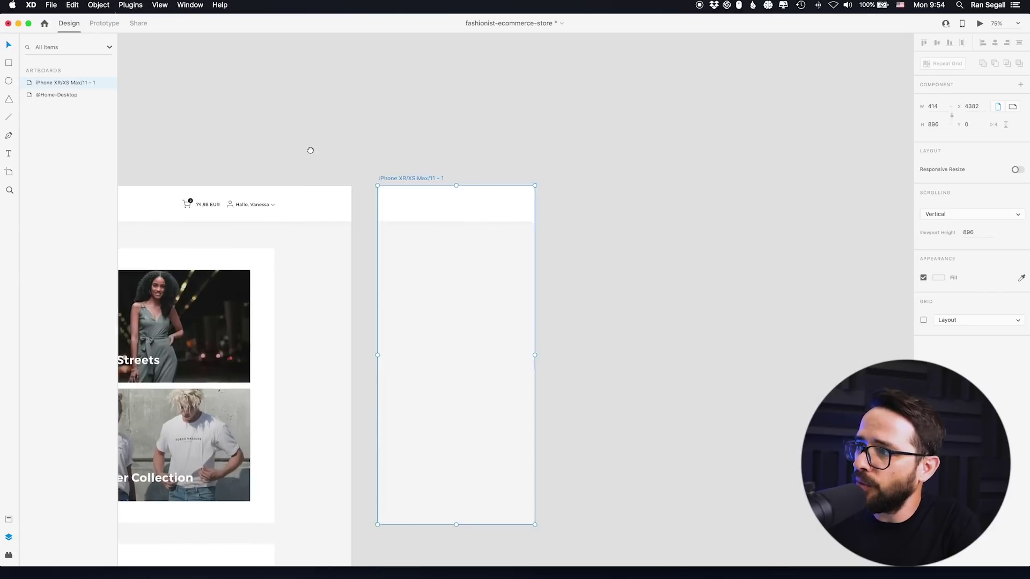
Step: Show the layout grid and place the pasted logo at X 36, Y 38 in the header
click(922, 320)
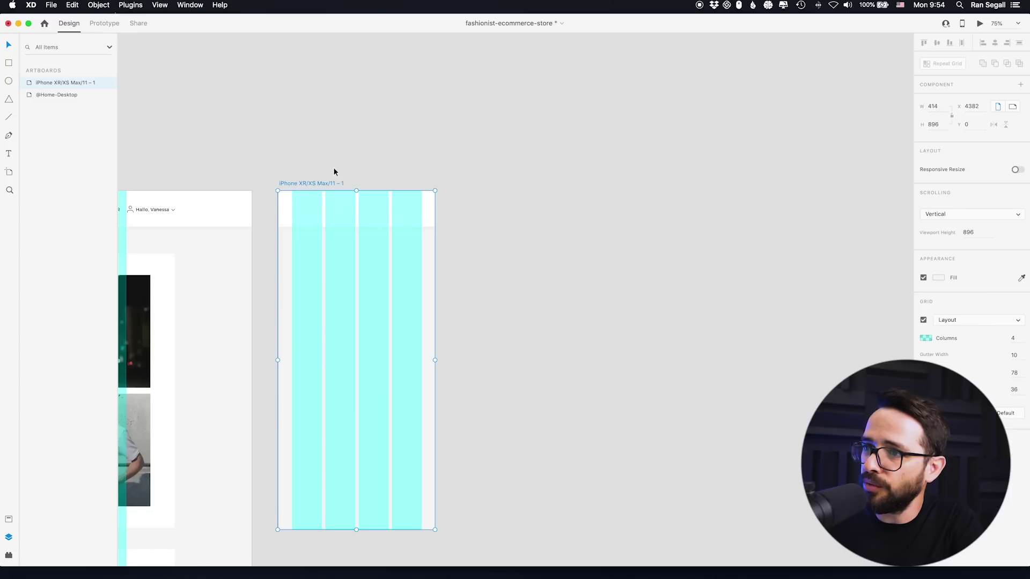
key(super+v)
drag(370, 210, 307, 207)
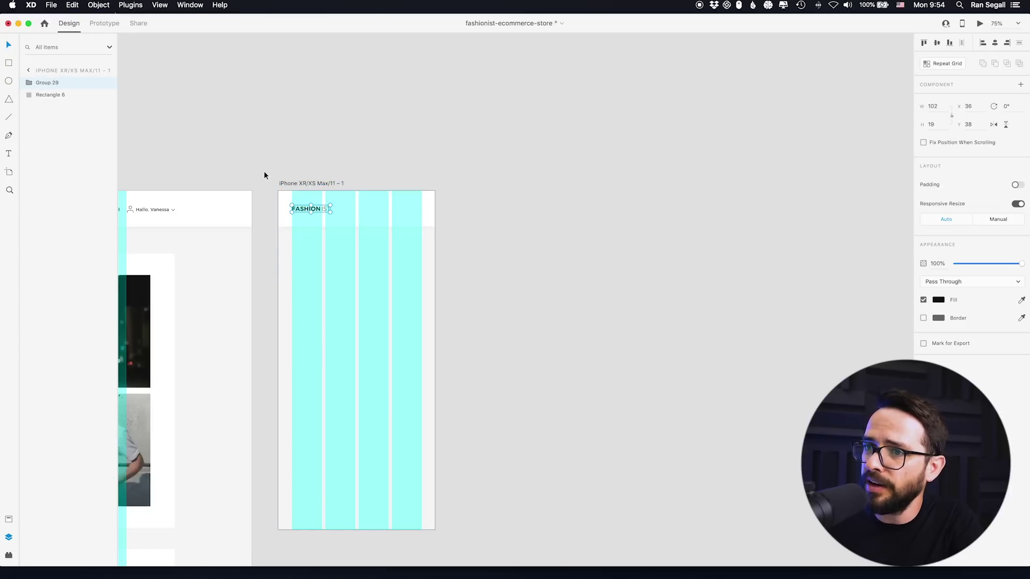
scroll(263, 171, left, 8)
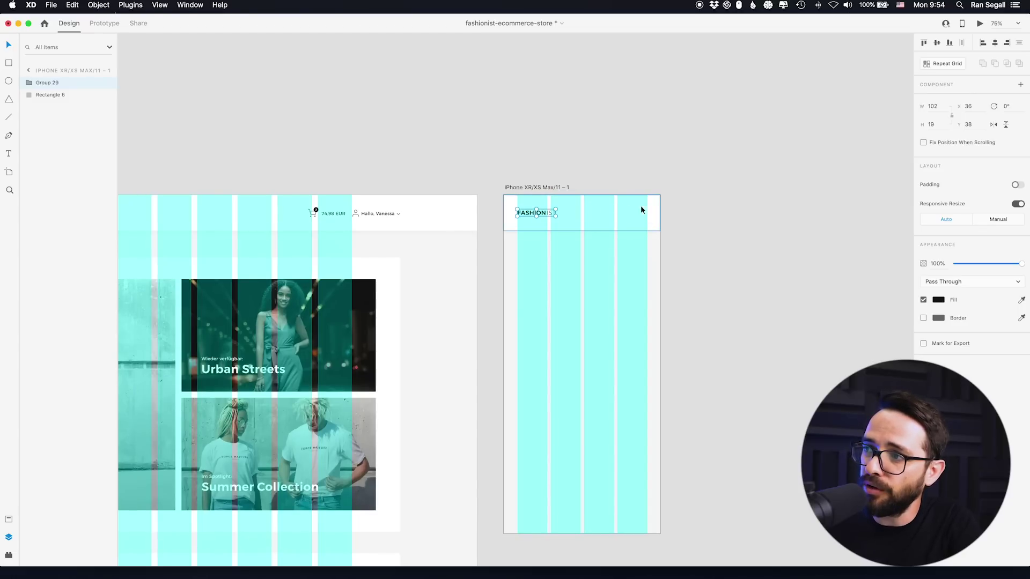
scroll(610, 213, left, 8)
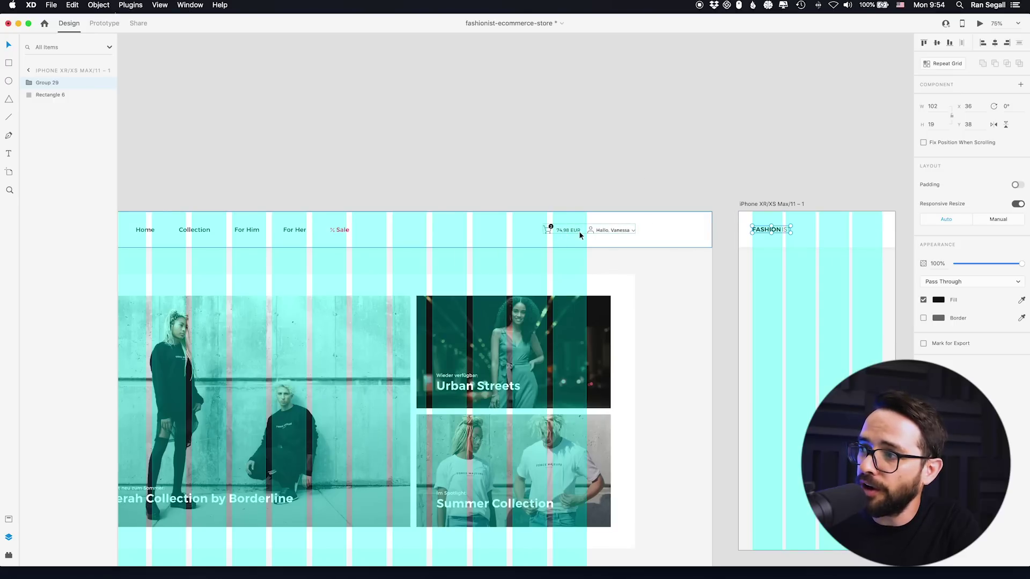
scroll(570, 234, right, 3)
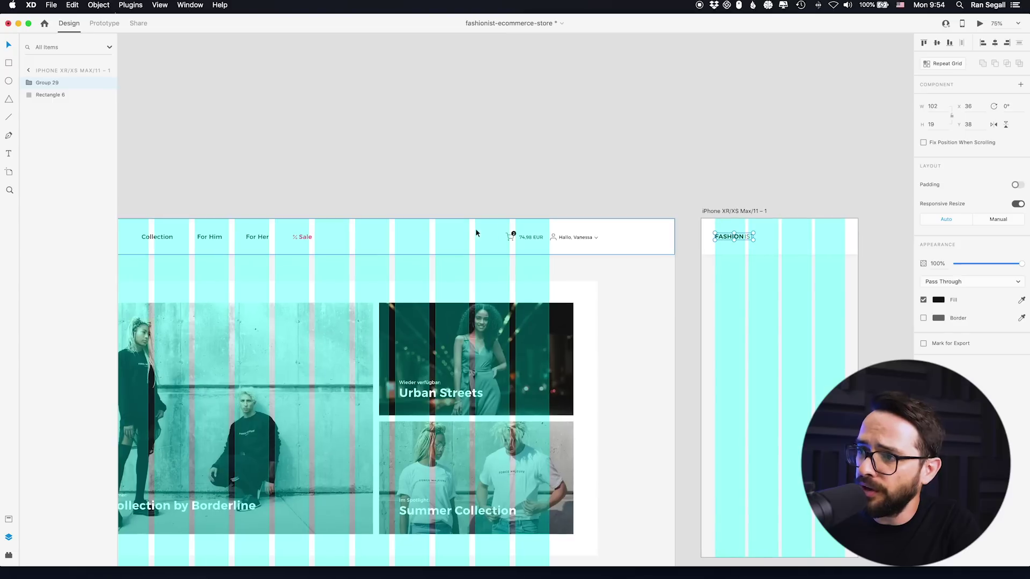
scroll(508, 235, up, 3)
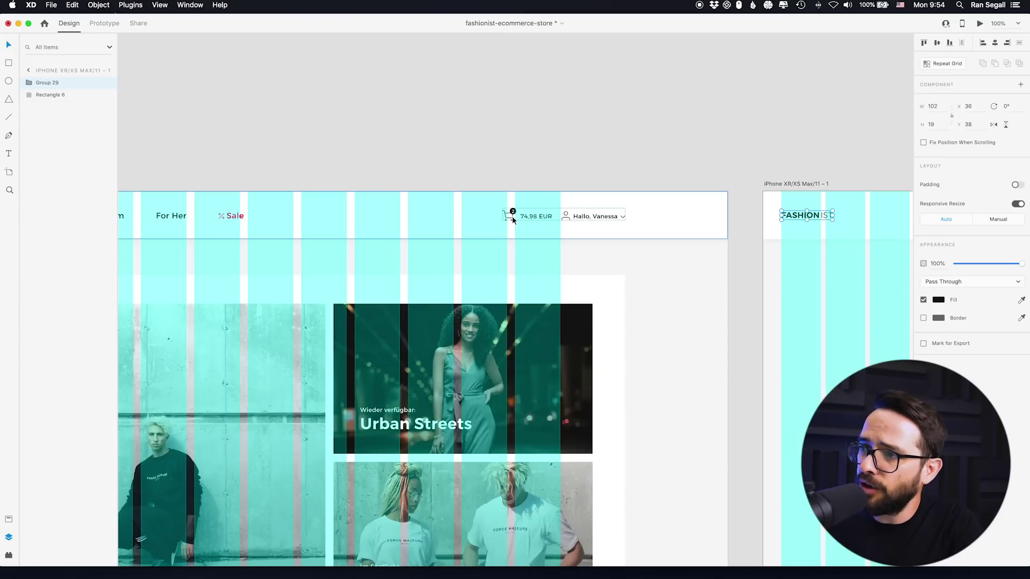
double_click(510, 217)
double_click(511, 216)
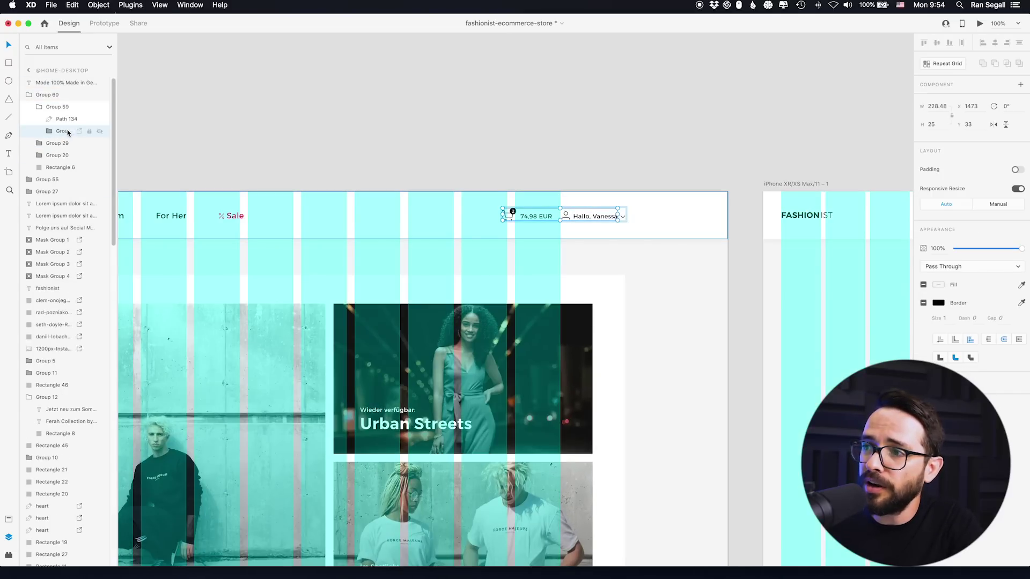
Step: Drill into the desktop header groups and copy the cart icon with its 2 badge
click(48, 132)
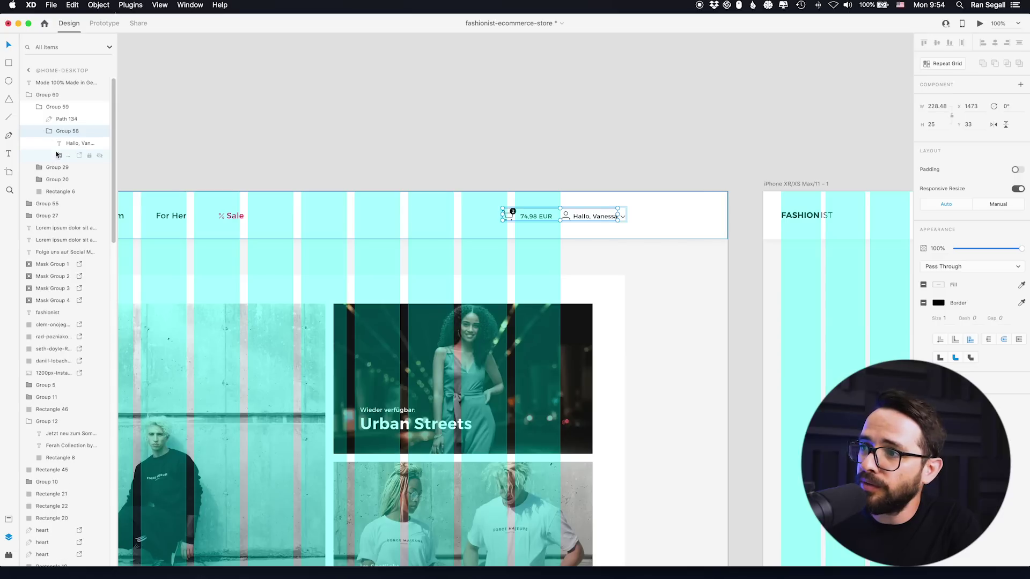
click(58, 156)
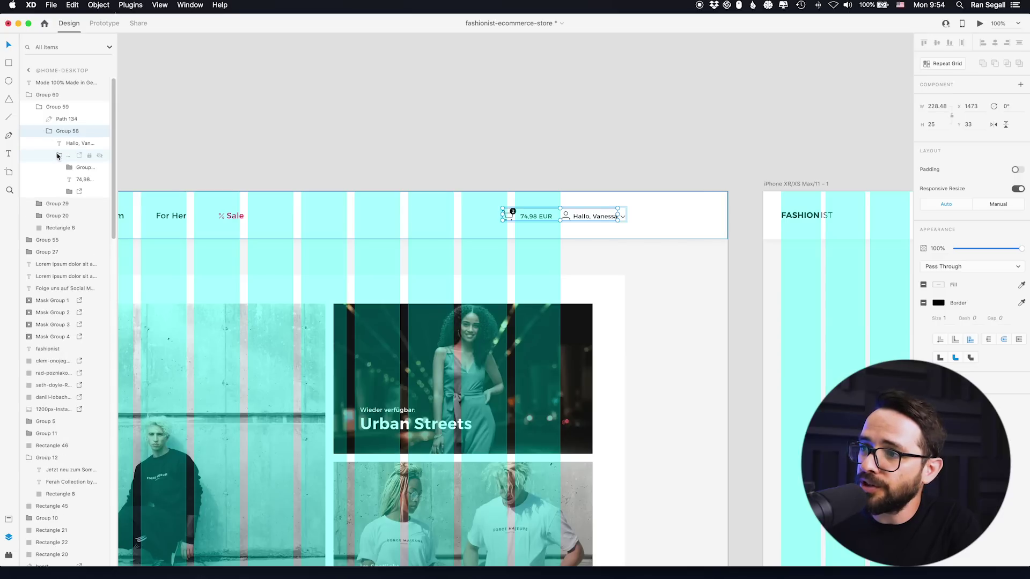
double_click(513, 216)
double_click(513, 216)
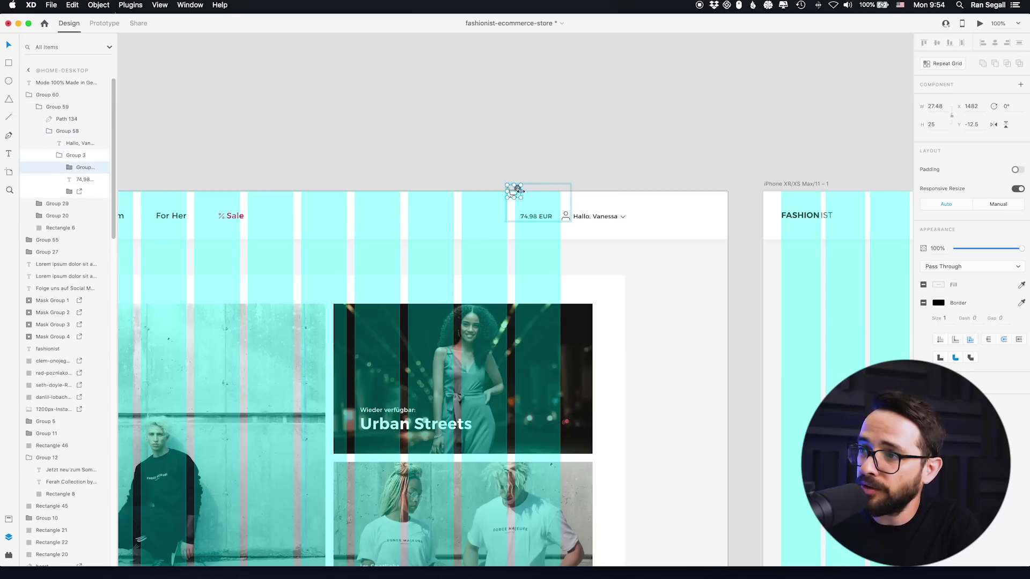
key(super+c)
Step: Paste the cart icon into the iPhone artboard
drag(907, 148, 742, 152)
click(601, 186)
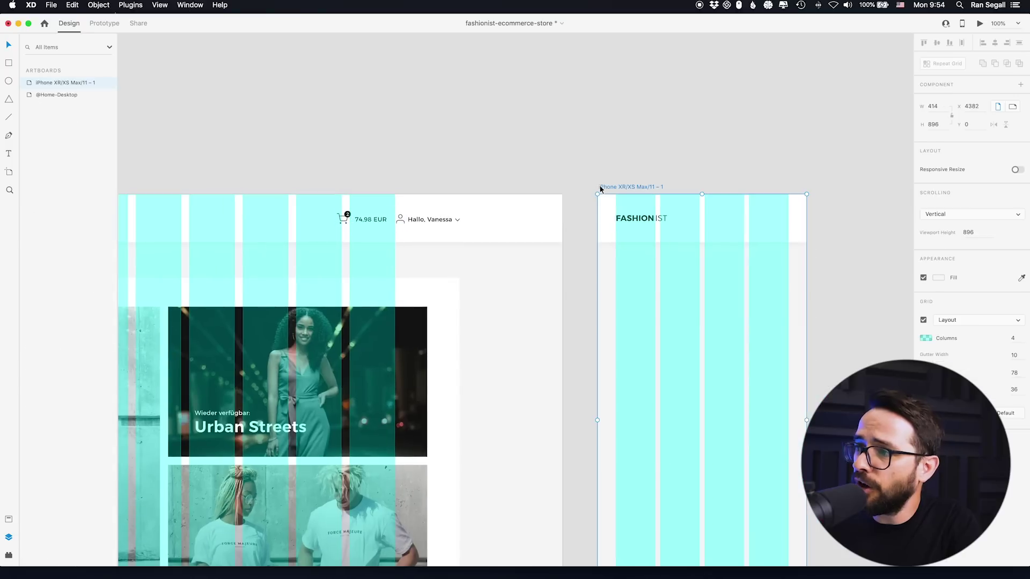
key(super+v)
key(super+equal)
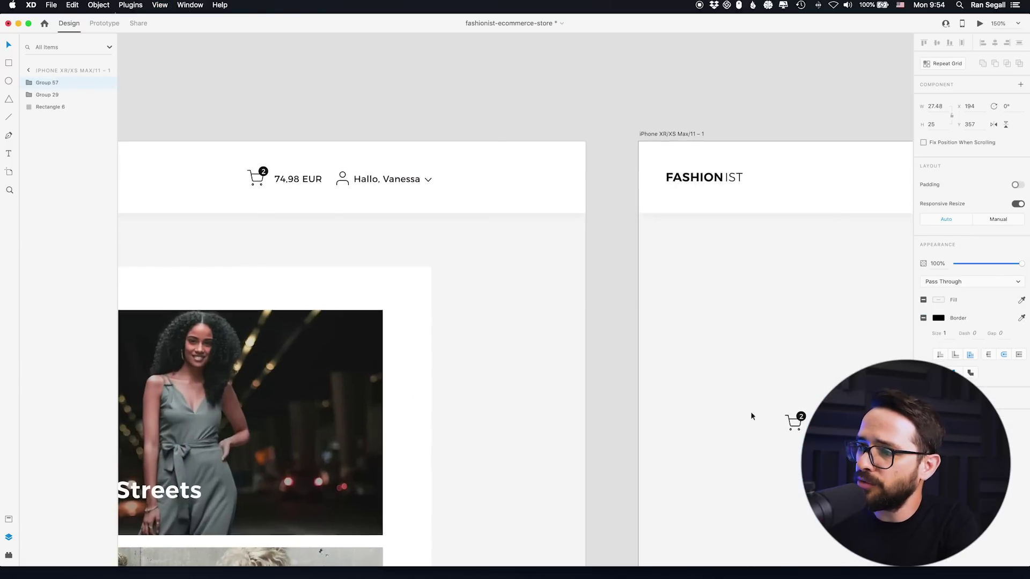
drag(751, 416, 602, 379)
key(super+z)
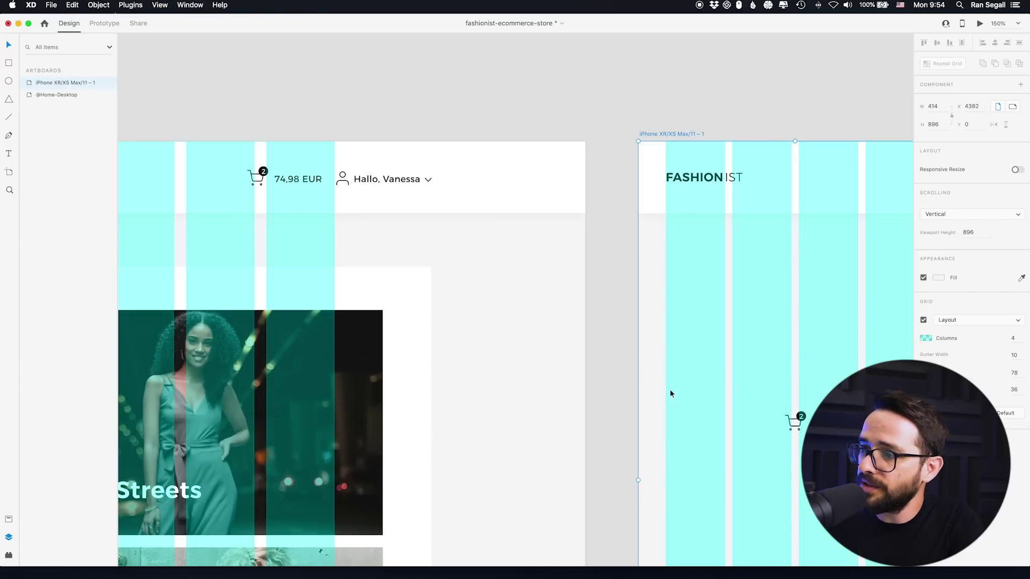
Step: Move the cart icon into the iPhone header bar at X 277, Y 32
click(597, 342)
scroll(617, 370, right, 5)
drag(617, 410, 710, 161)
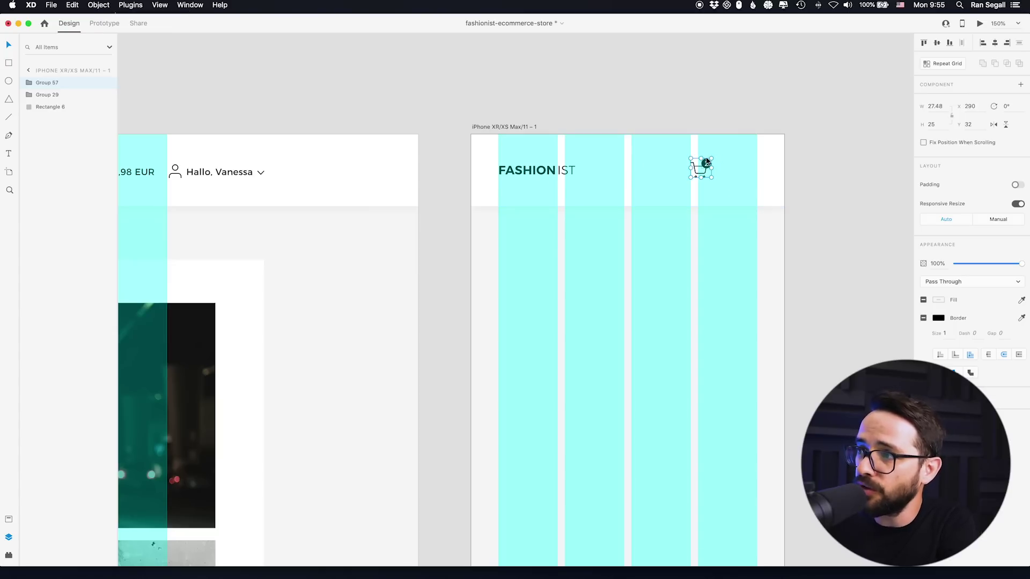
drag(707, 161, 678, 163)
drag(332, 147, 572, 164)
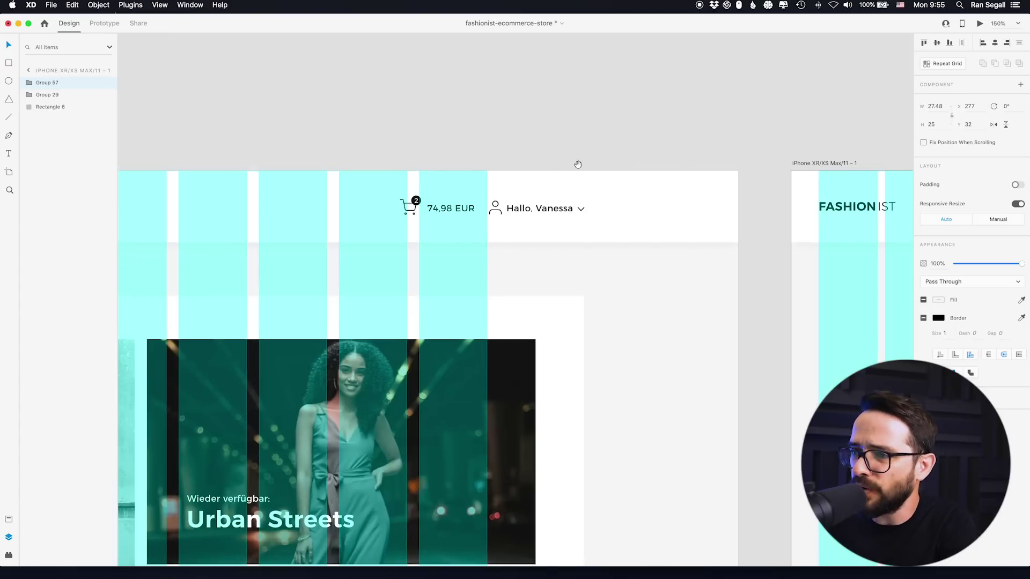
key(super+minus)
scroll(382, 195, left, 5)
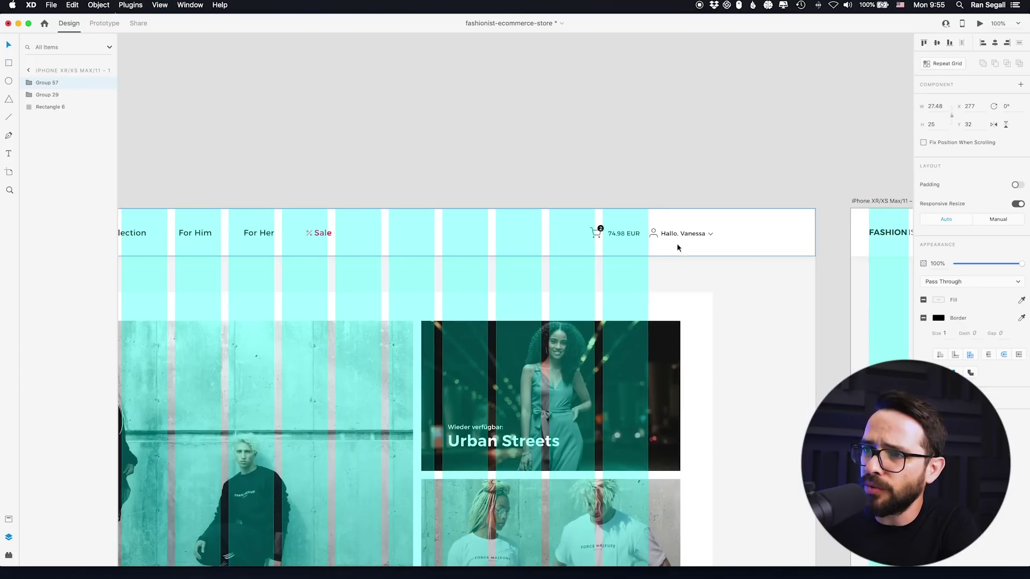
scroll(270, 223, left, 5)
scroll(280, 209, right, 10)
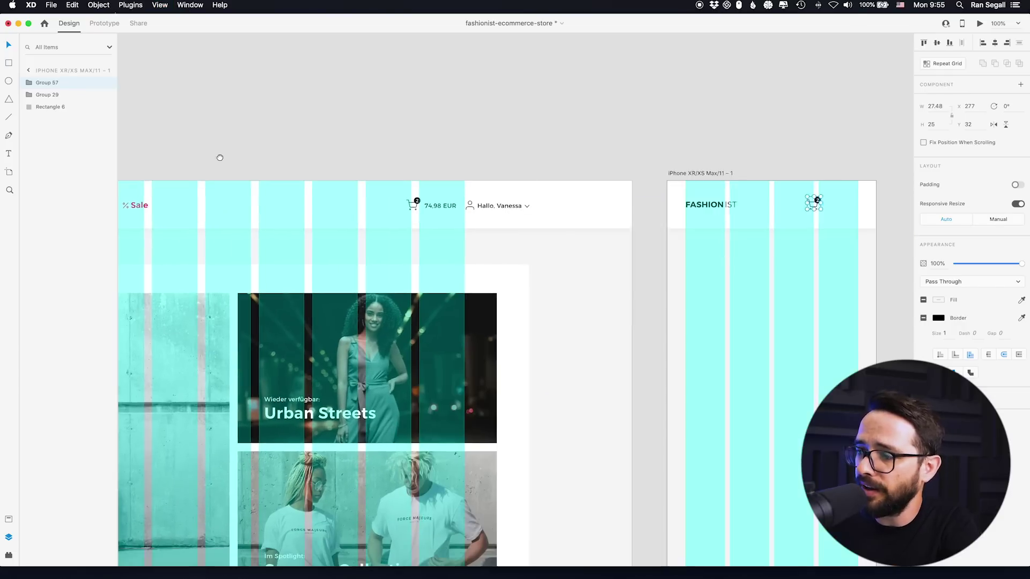
scroll(375, 149, right, 3)
key(super+equal)
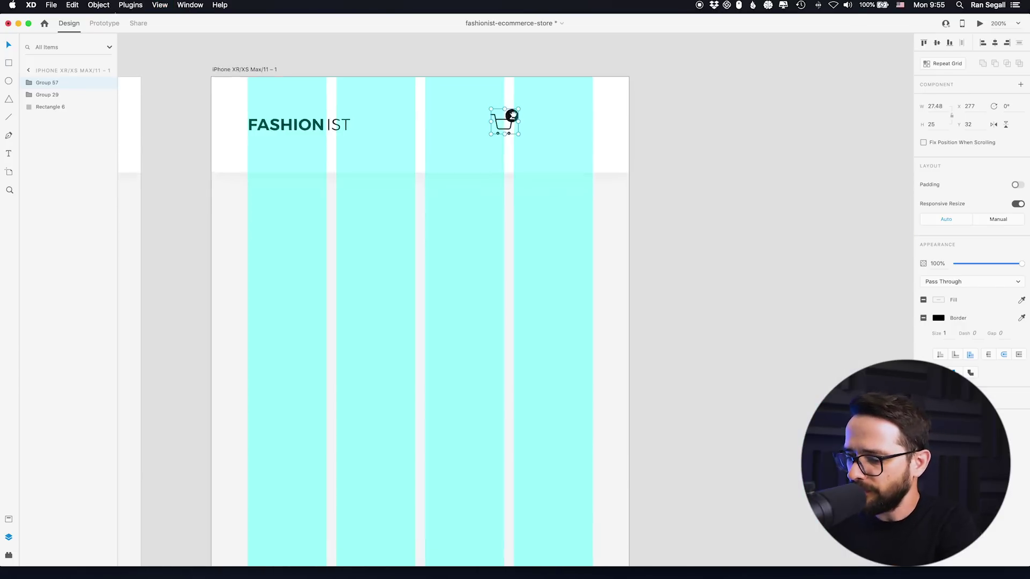
key(super+equal)
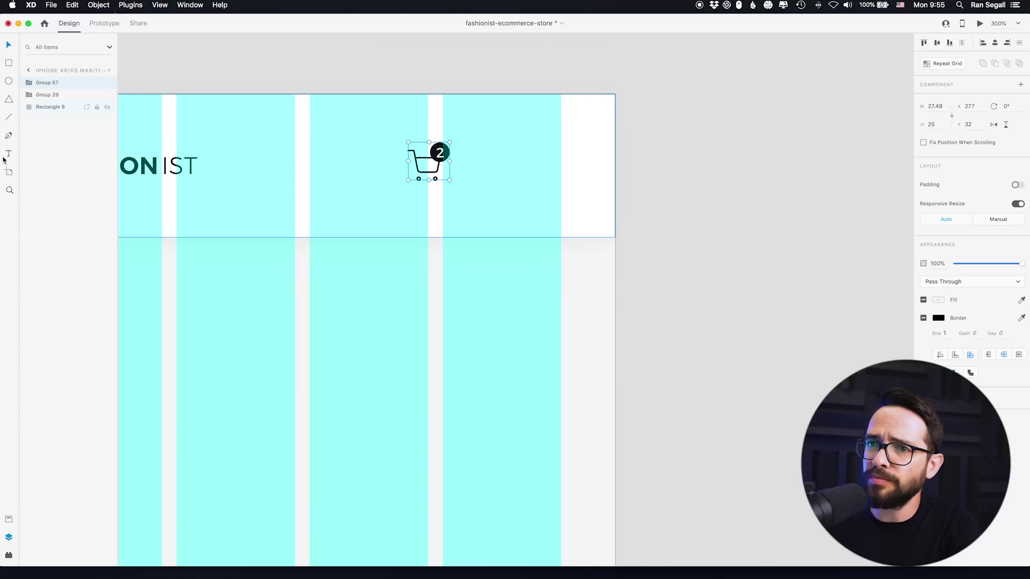
Step: Draw three horizontal menu lines to the right of the cart icon
click(9, 117)
mouse_move(501, 155)
mouse_down()
mouse_move(536, 155)
mouse_move(528, 162)
mouse_up()
click(517, 169)
key(super+d)
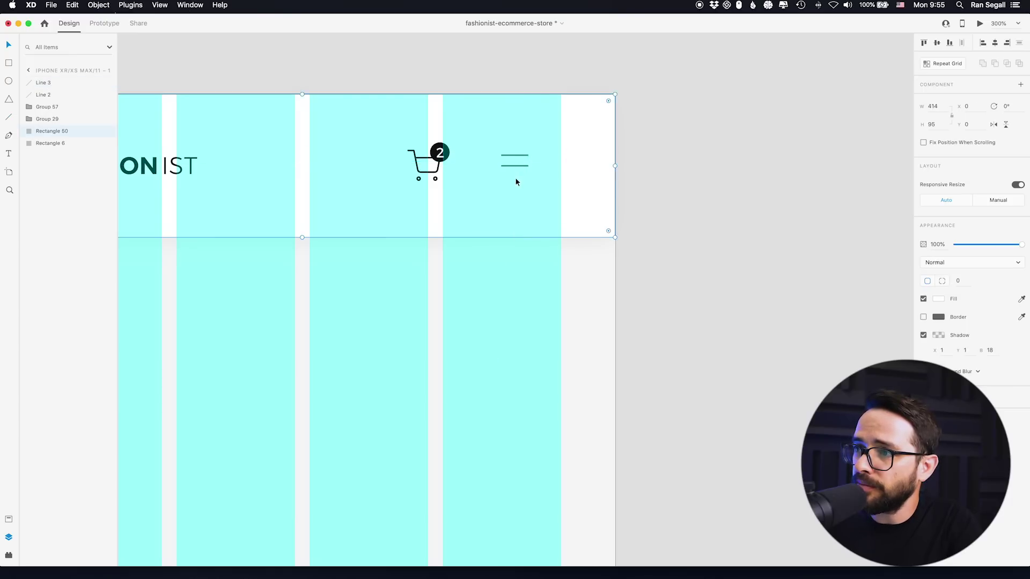
key(shift+Down)
key(super+z)
key(super+z)
drag(518, 165, 441, 156)
Step: Shift the three lines right past the cart, give them a #000000 border, and group them
shift+click(520, 166)
shift+click(520, 155)
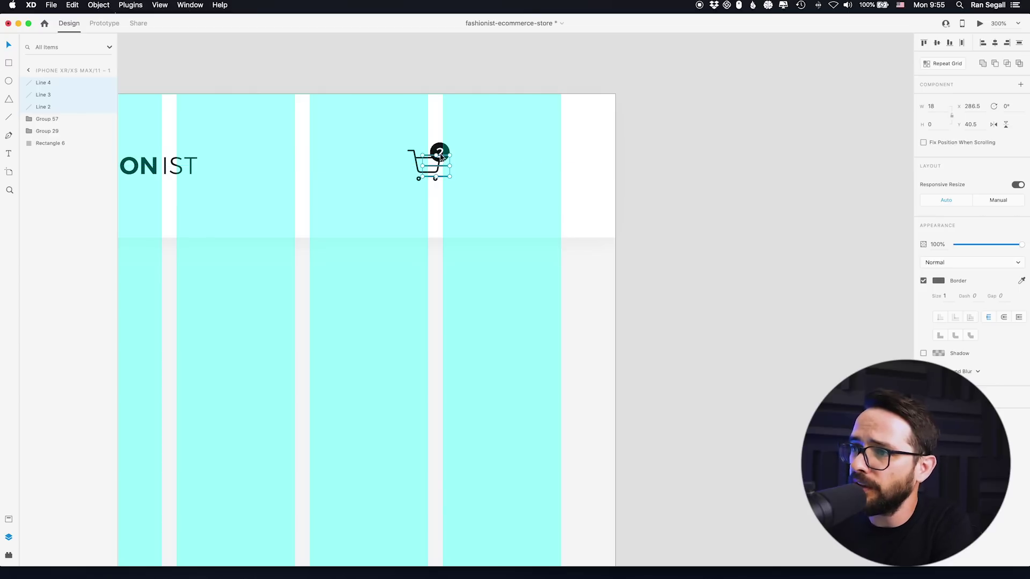
key(Up)
key(Up)
key(shift+Right)
key(shift+Right)
key(shift+Right)
key(shift+Right)
key(shift+Right)
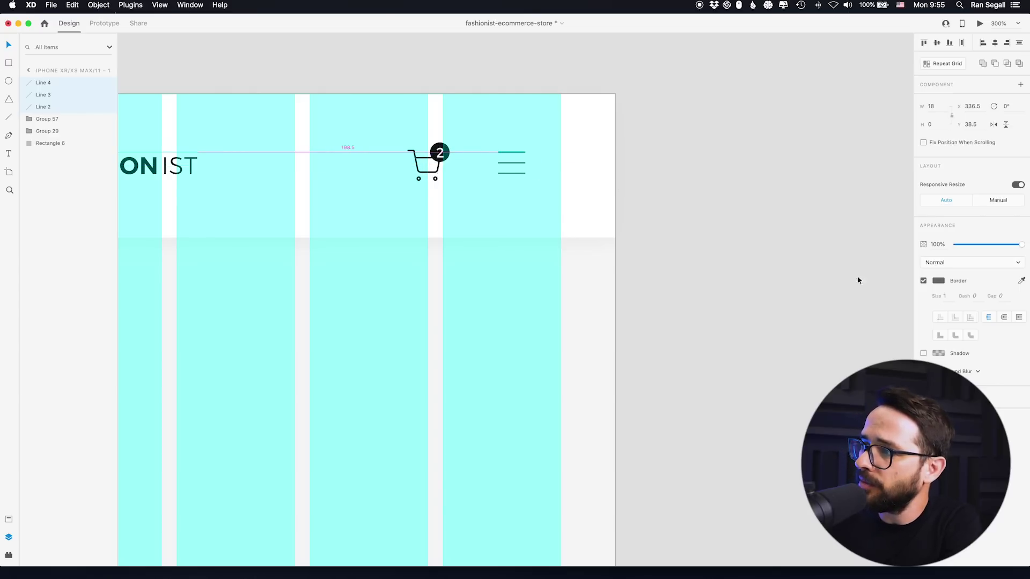
click(938, 280)
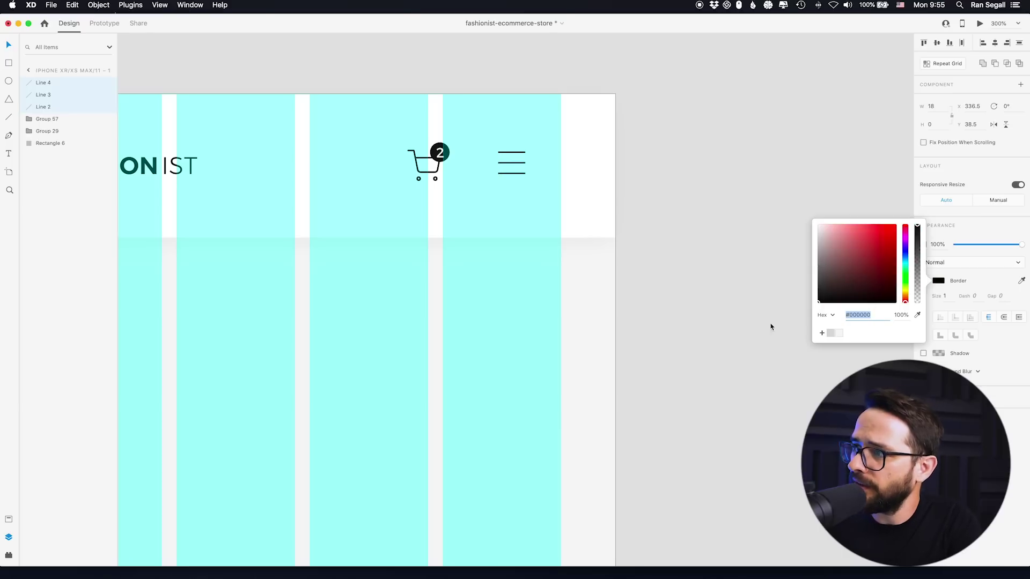
key(Escape)
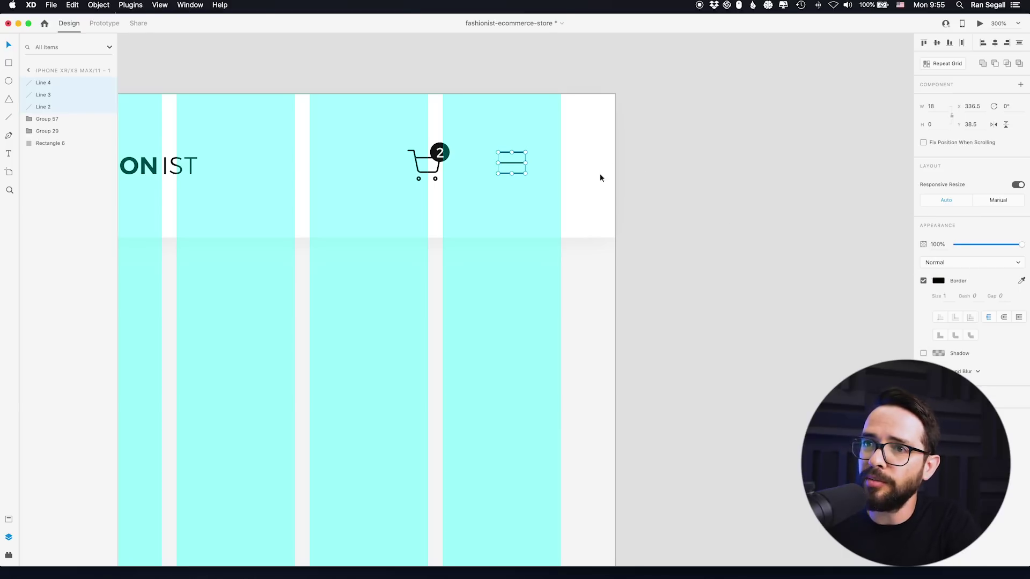
key(super+g)
double_click(41, 85)
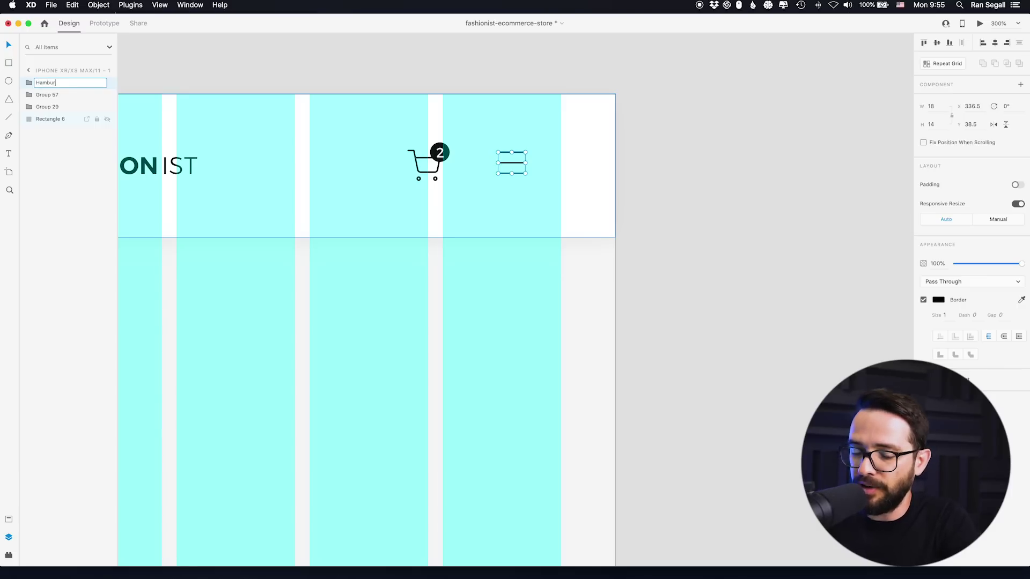
Step: Confirm the Hamburger Menu name and rename the cart and logo groups Cart and Logo
key(Return)
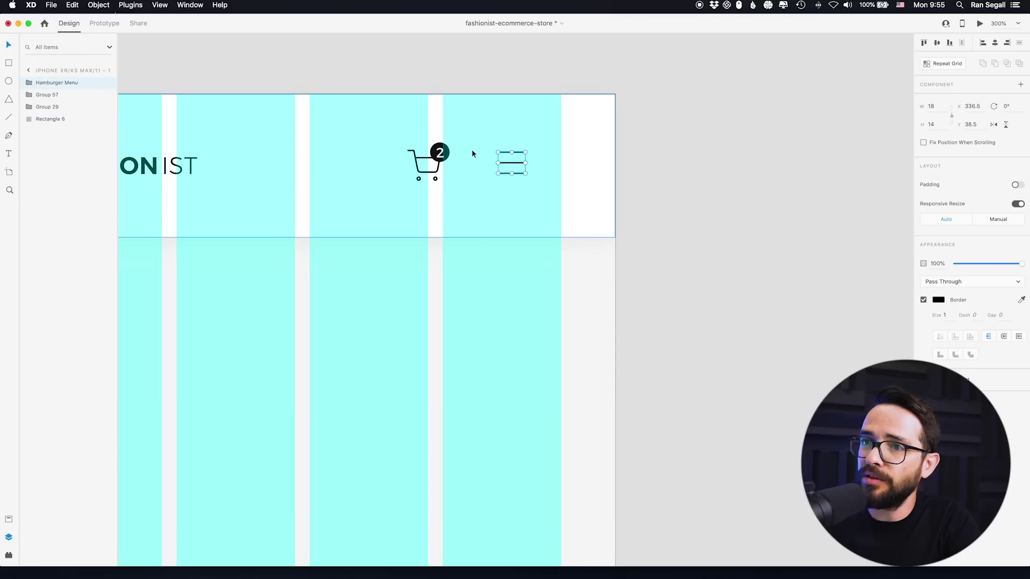
click(70, 95)
double_click(47, 96)
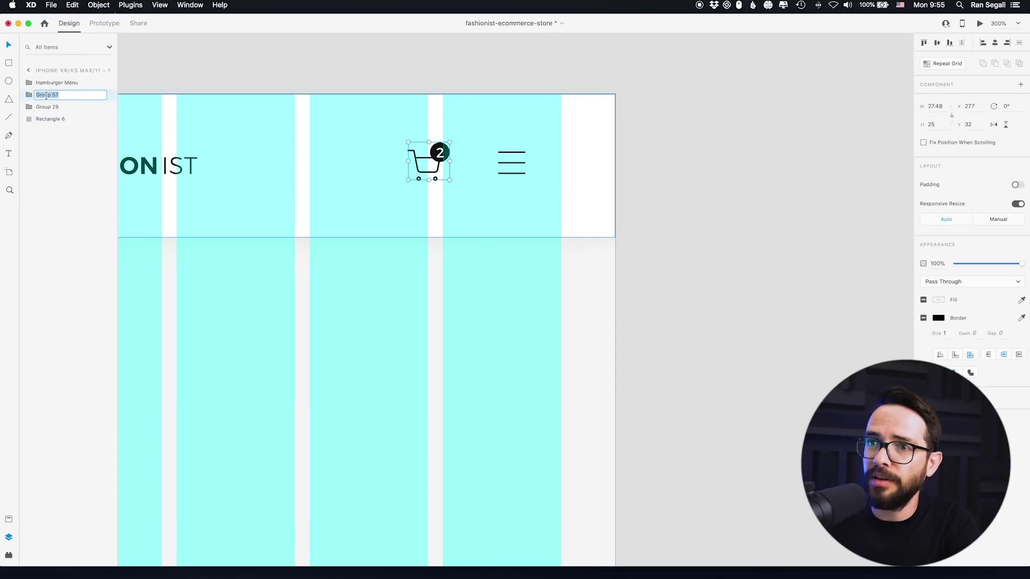
text(Cart)
key(Return)
scroll(262, 89, left, 3)
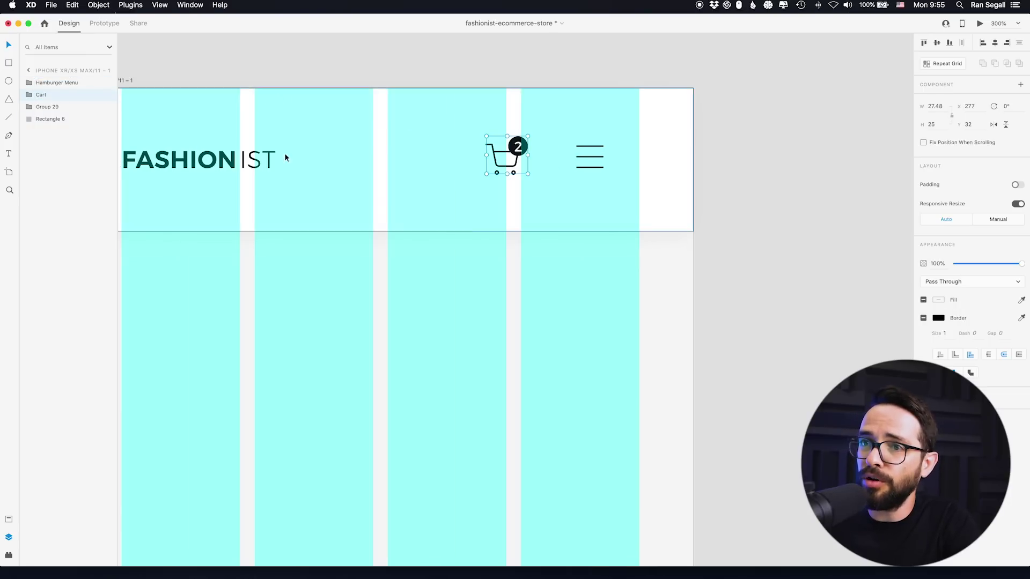
click(254, 163)
double_click(45, 108)
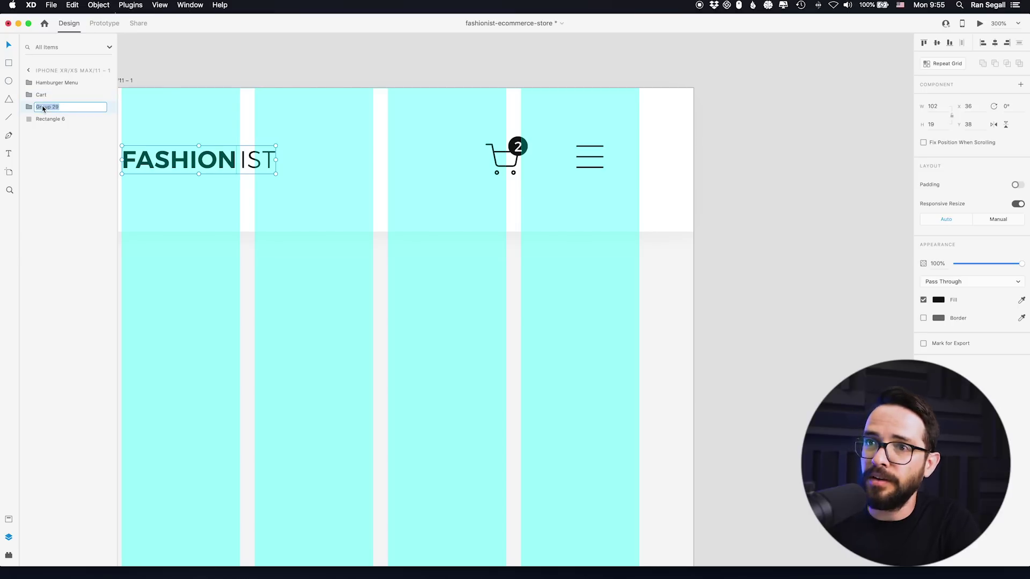
text(Logo)
key(Return)
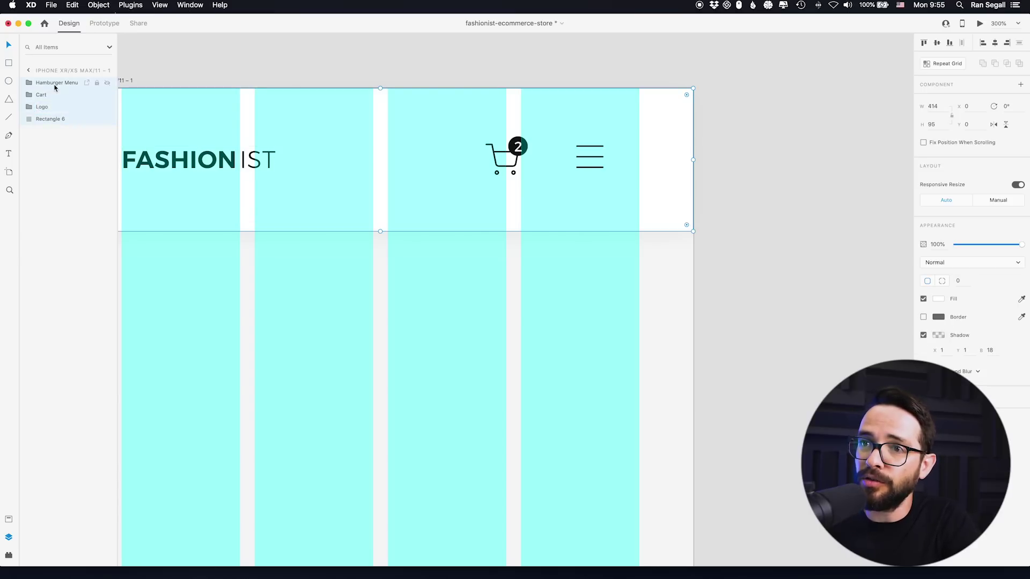
Step: Group all the header layers into a group named Nav Bar
key(super+g)
double_click(46, 82)
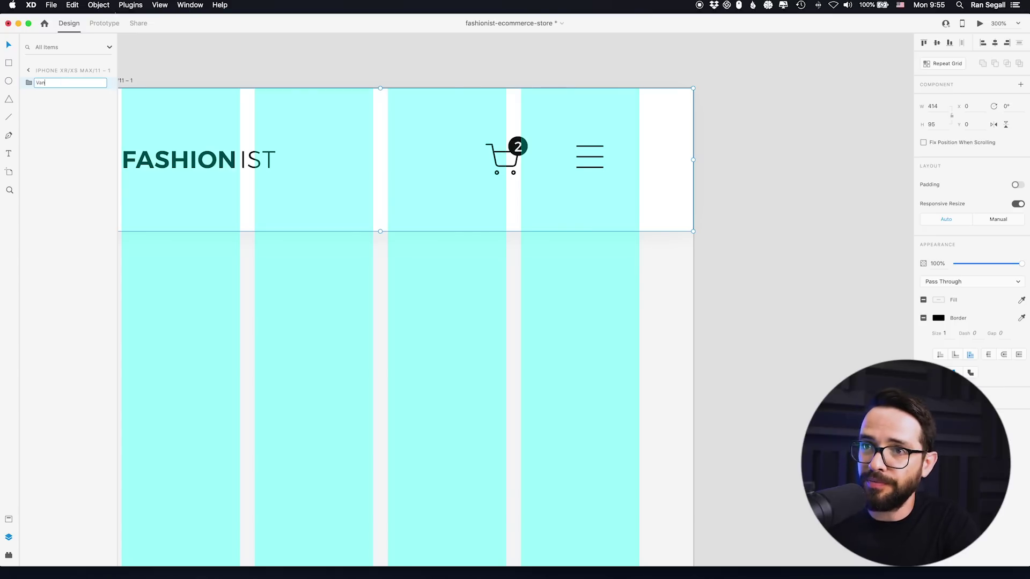
text(Nav B)
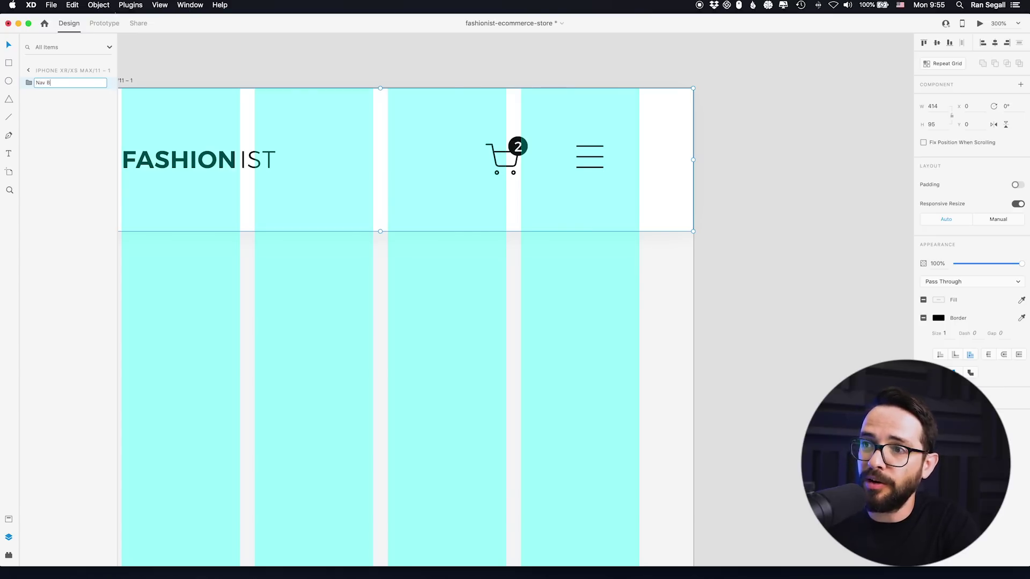
text(ar)
key(Return)
Step: Shorten the Nav Bar from 95 to 61 px tall
scroll(462, 125, down, 5)
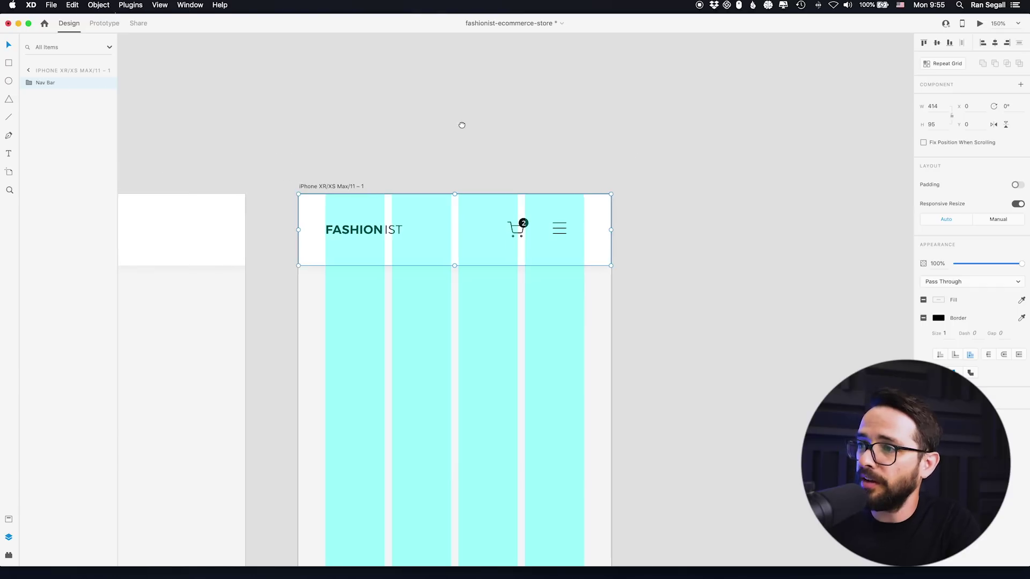
scroll(462, 125, left, 5)
scroll(687, 82, down, 3)
scroll(433, 221, left, 2)
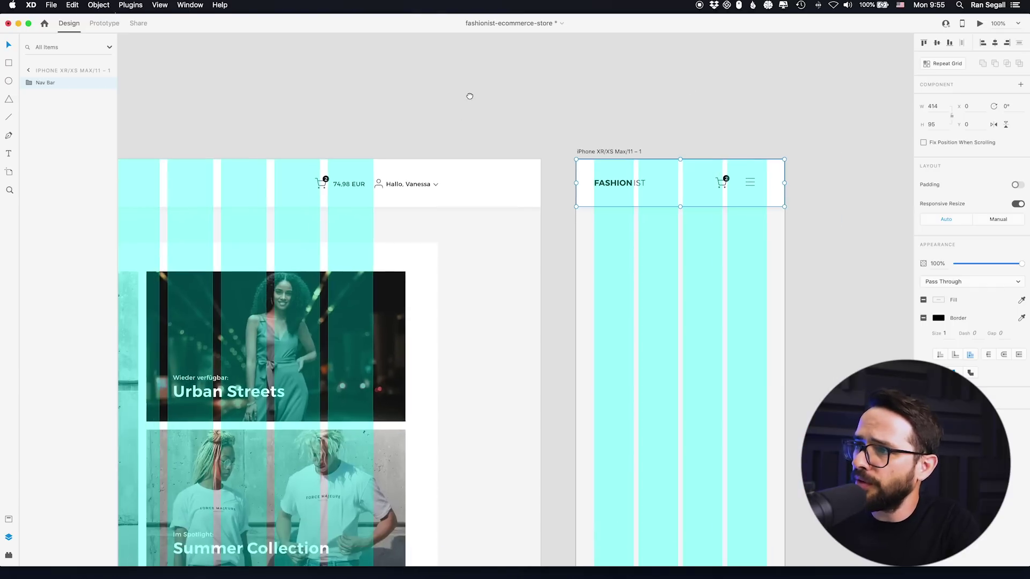
scroll(470, 96, left, 1)
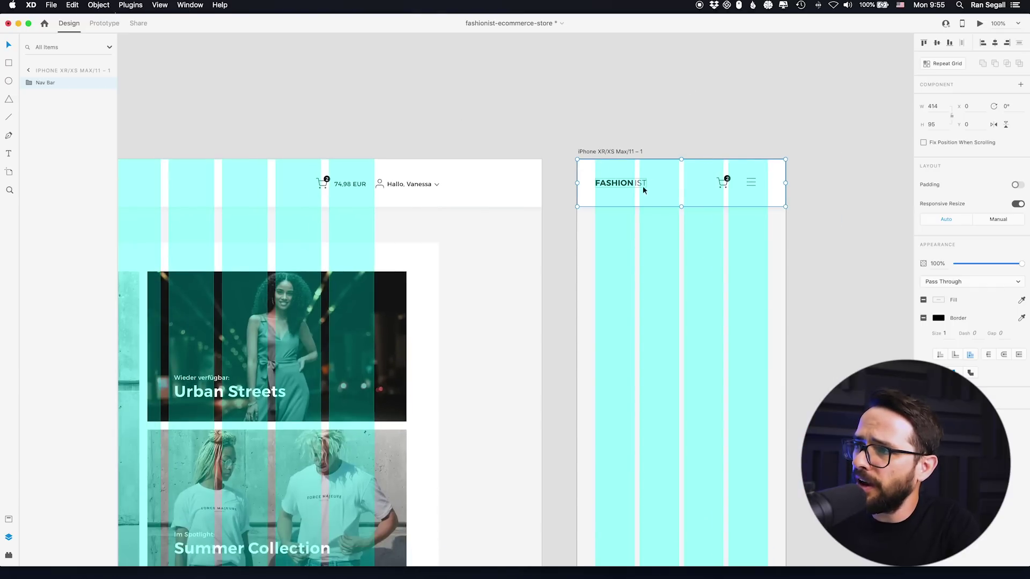
drag(682, 207, 683, 189)
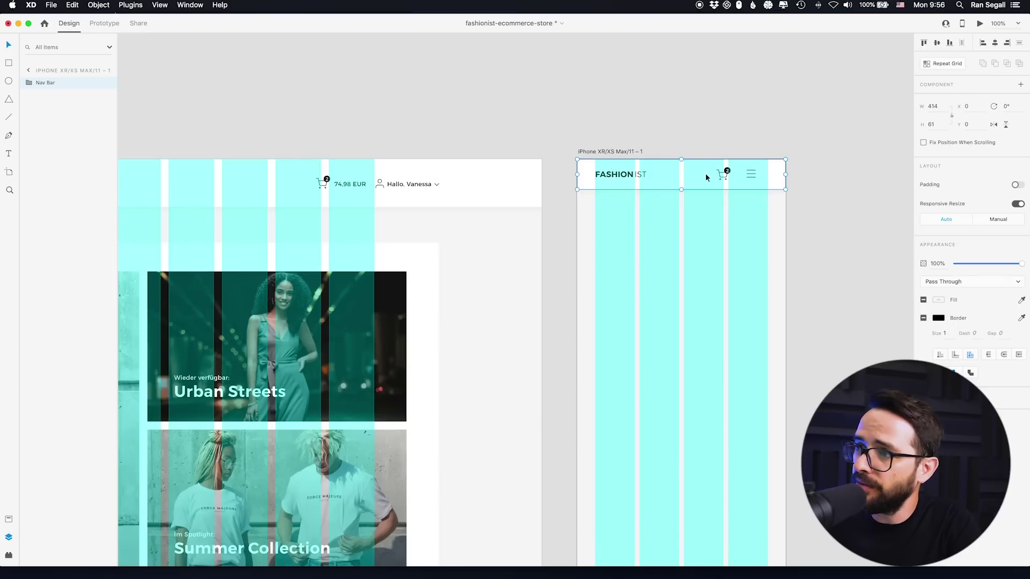
scroll(516, 106, down, 5)
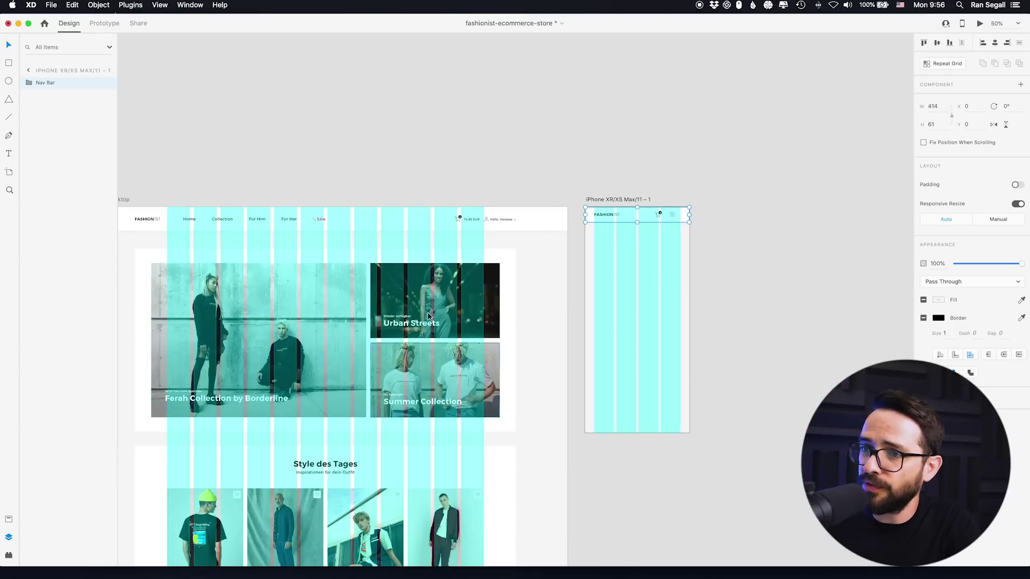
Step: Move a white rectangle onto the phone artboard below the nav bar and narrow it to fit
scroll(306, 224, left, 4)
scroll(306, 224, down, 1)
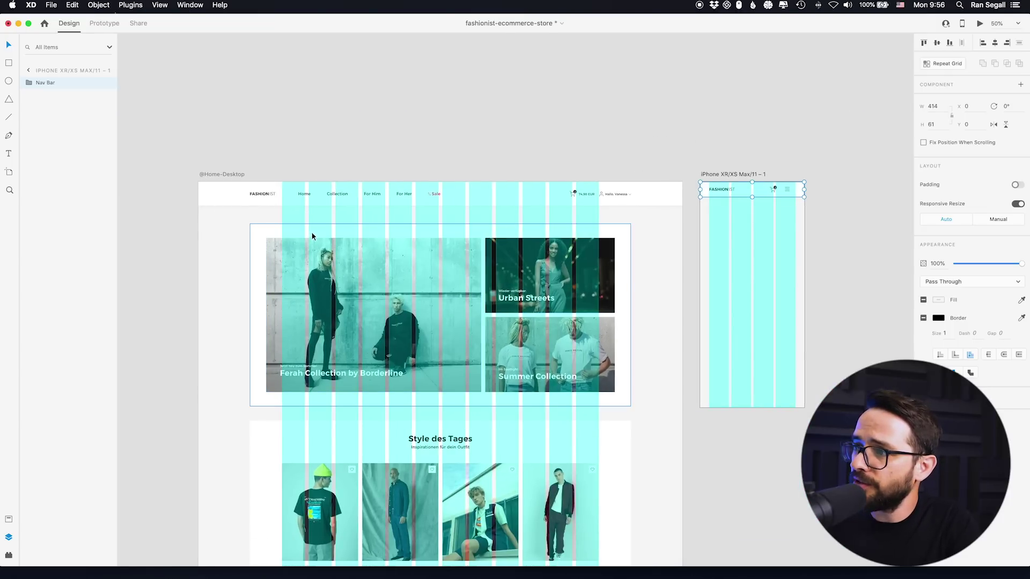
drag(306, 233, 484, 204)
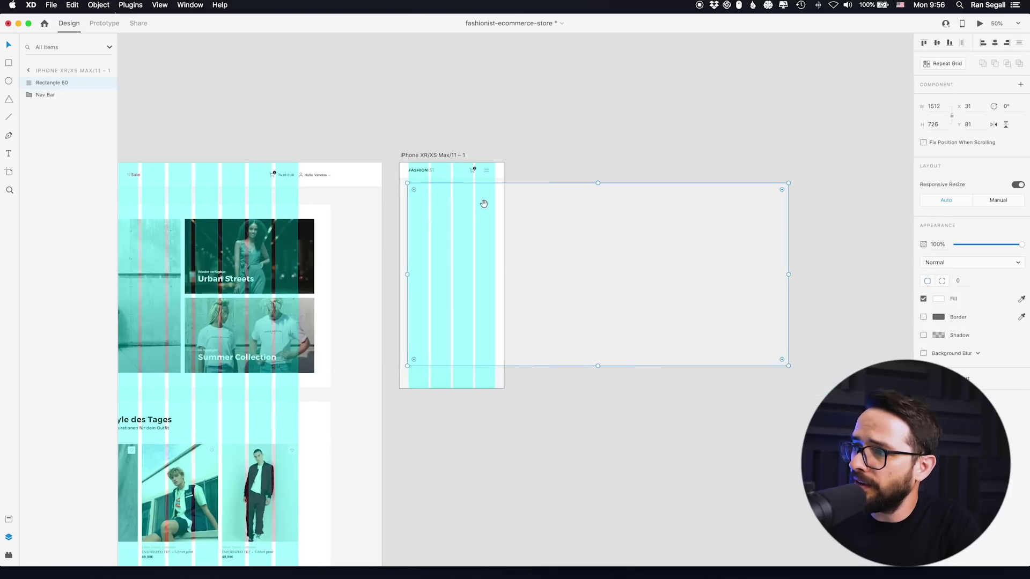
drag(789, 275, 499, 261)
key(super+1)
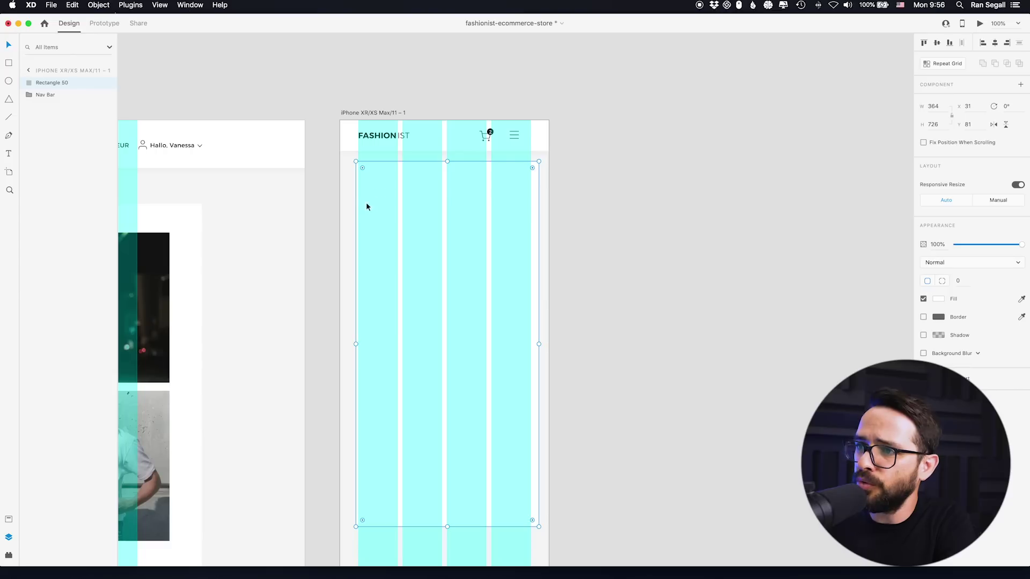
drag(357, 343, 349, 344)
Step: Centre the panel horizontally and size it to 362 × 726 at X 26, Y 81
scroll(320, 339, left, 5)
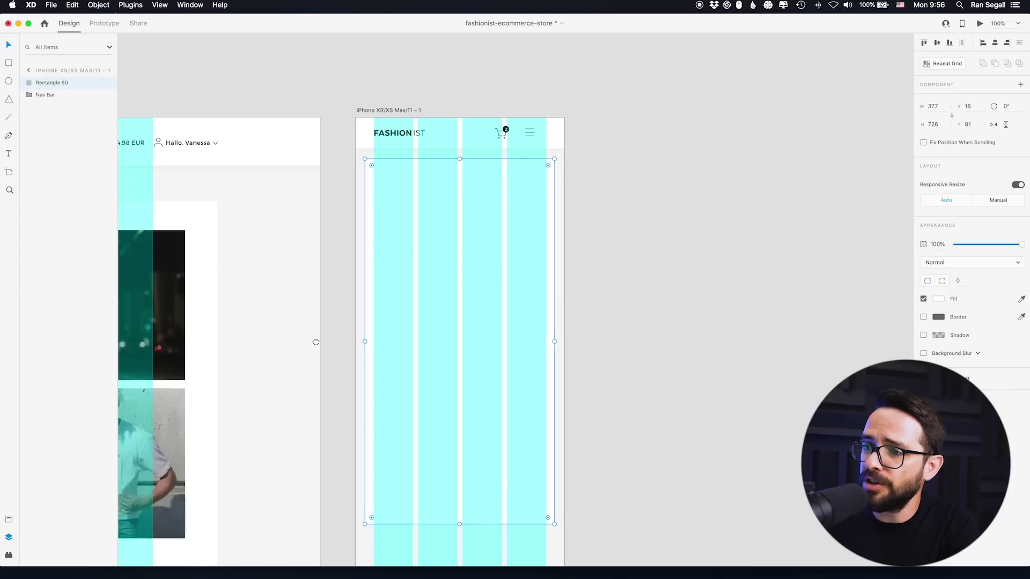
scroll(332, 250, down, 8)
scroll(332, 250, left, 6)
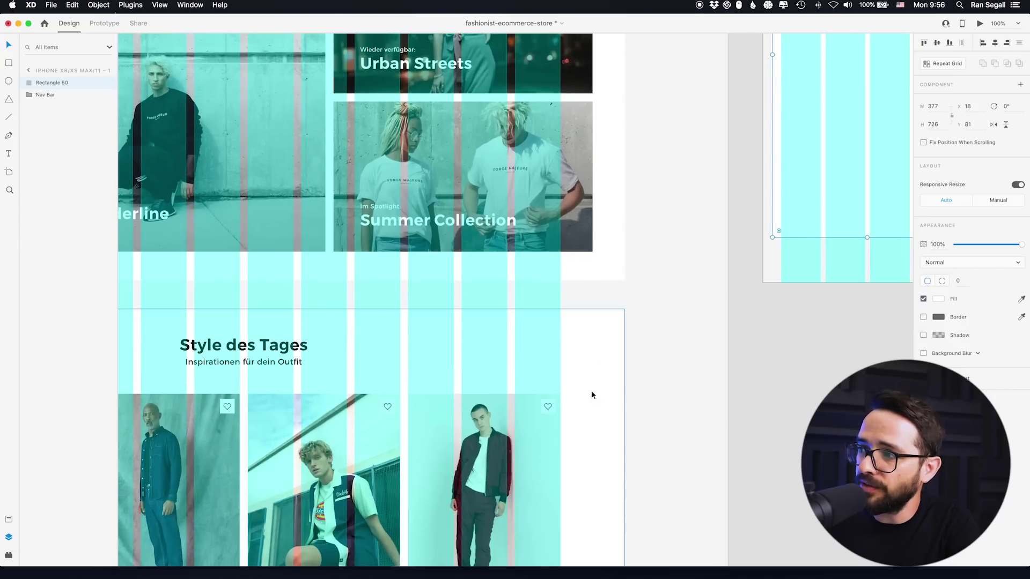
scroll(553, 390, up, 10)
scroll(553, 390, right, 7)
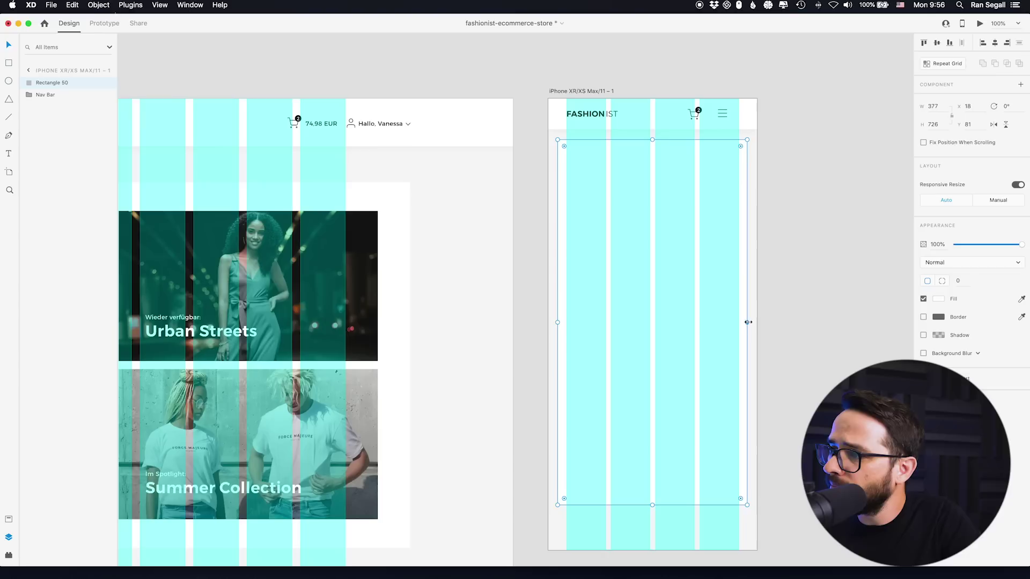
drag(747, 321, 746, 323)
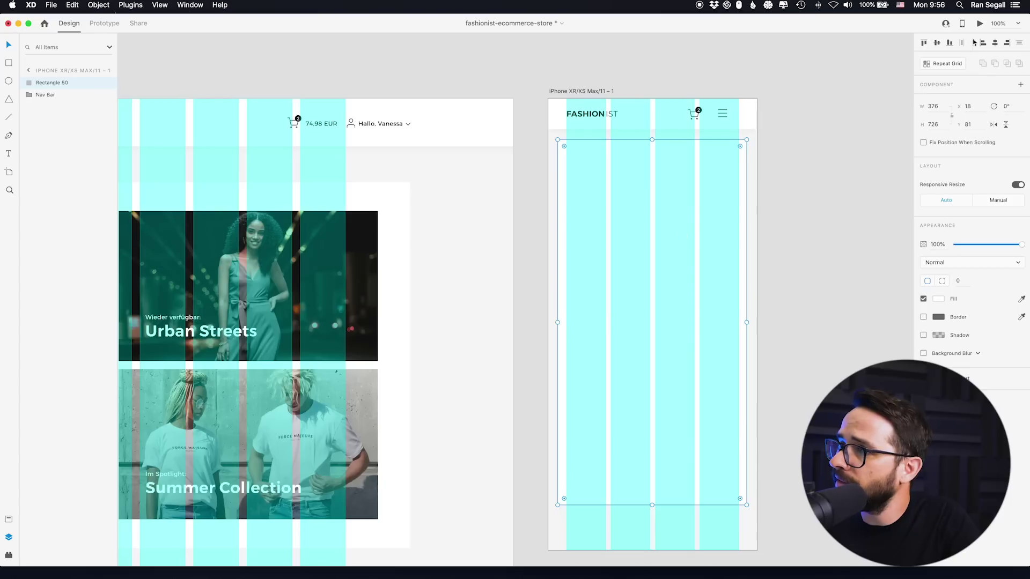
click(994, 45)
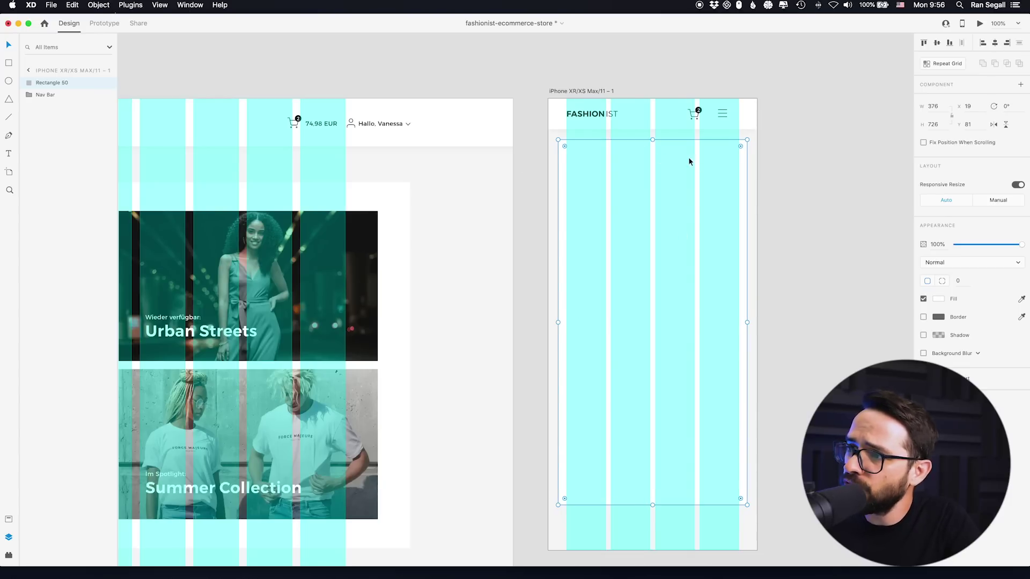
drag(558, 322, 561, 322)
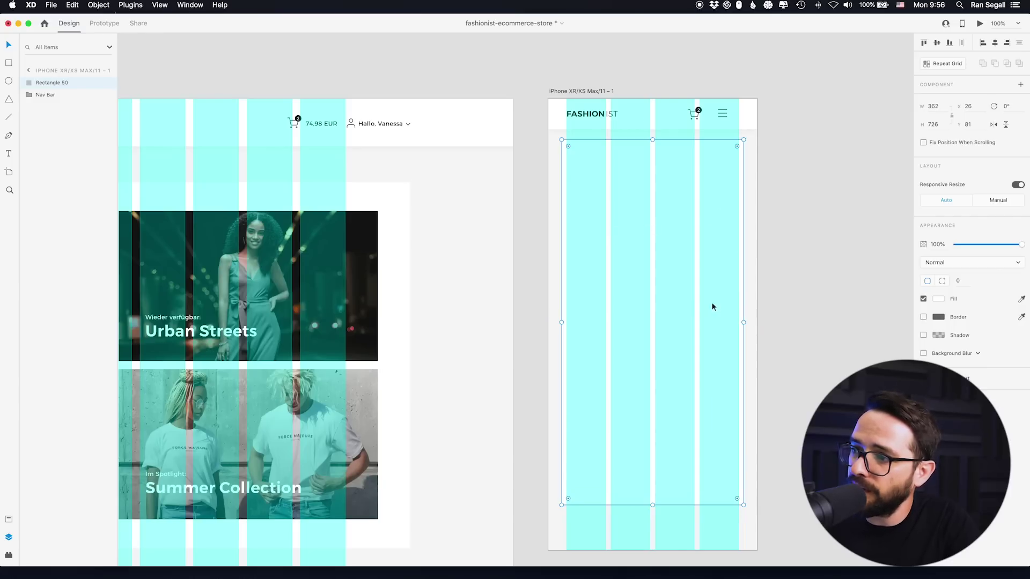
click(498, 229)
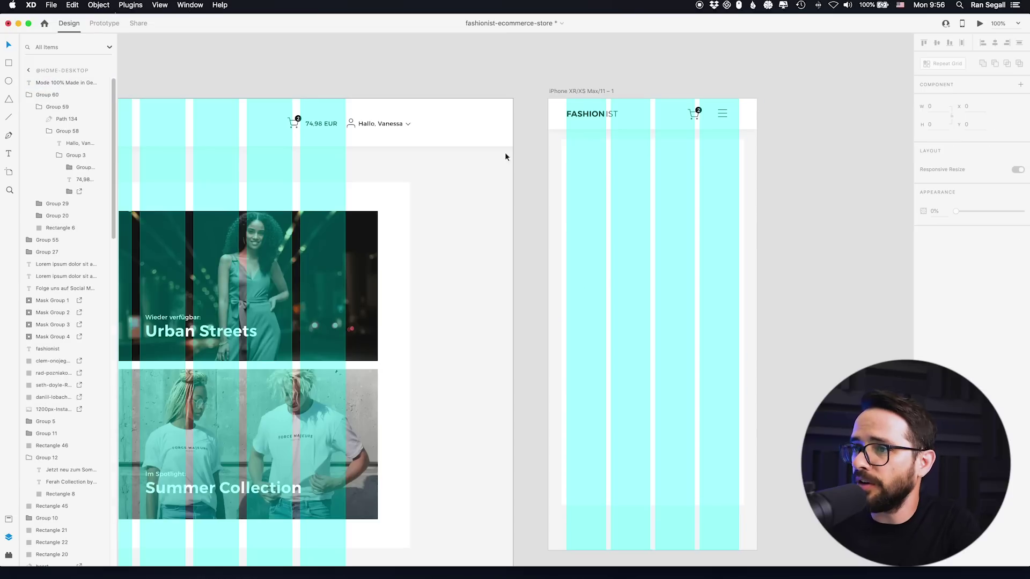
Step: Select the Ferah hero image and its headline together and group them
key(cmd+0)
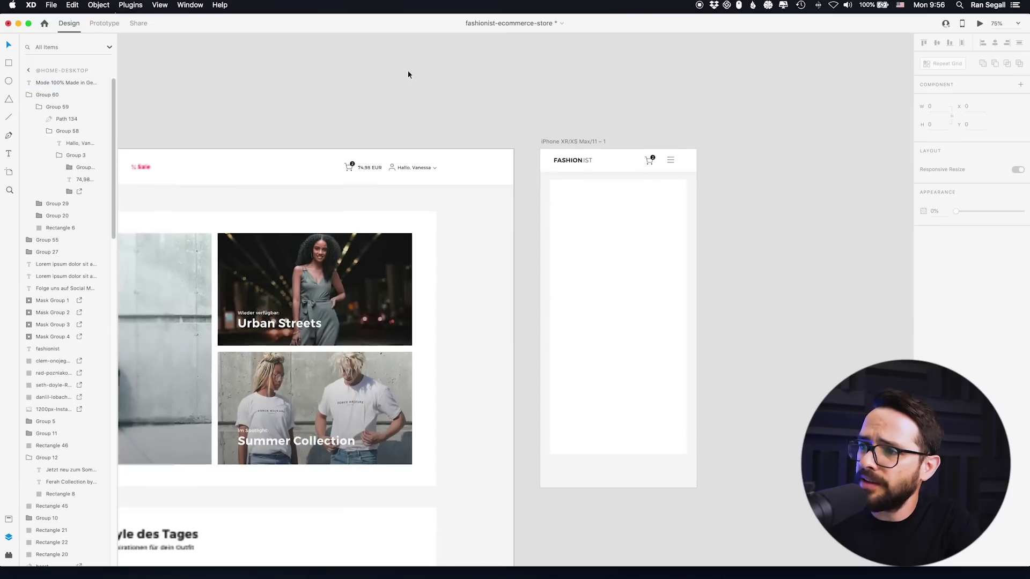
scroll(536, 158, up, 5)
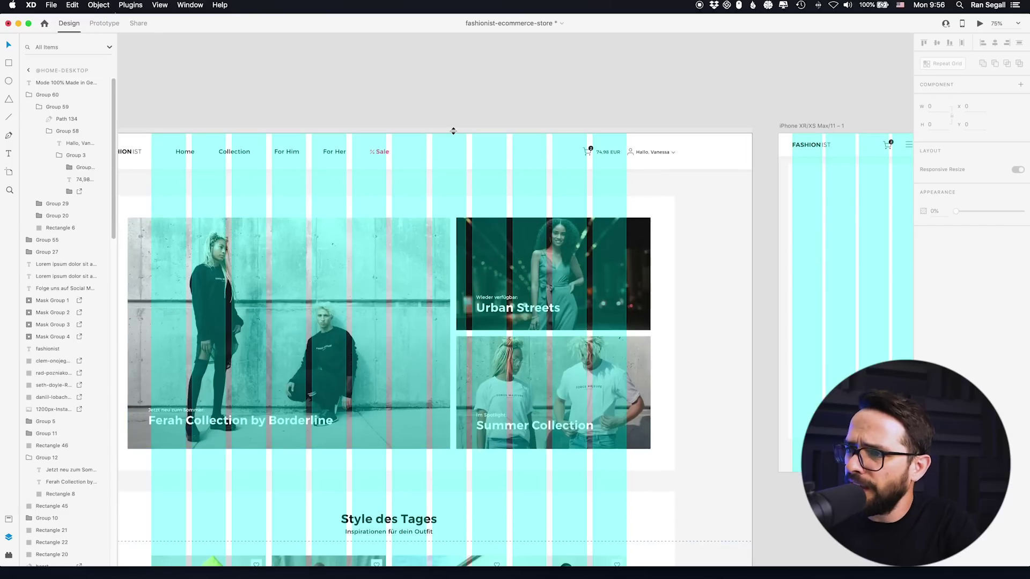
key(cmd+minus)
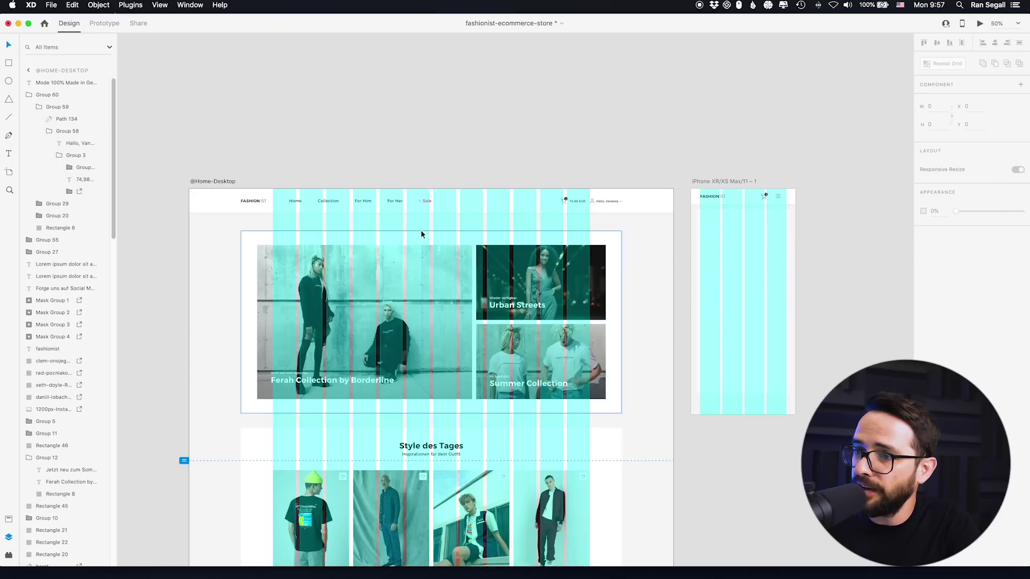
click(397, 272)
drag(397, 274, 369, 294)
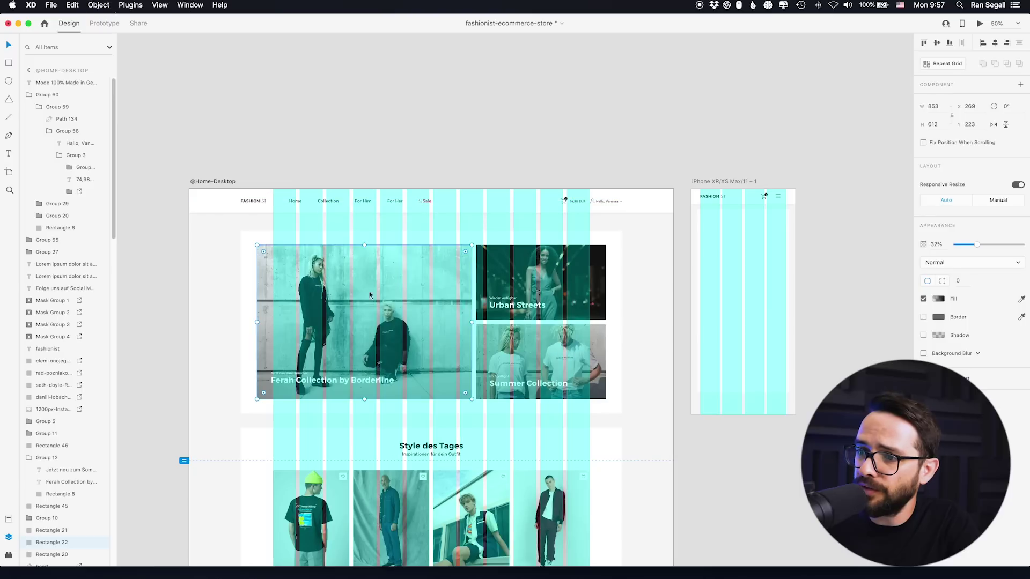
click(284, 375)
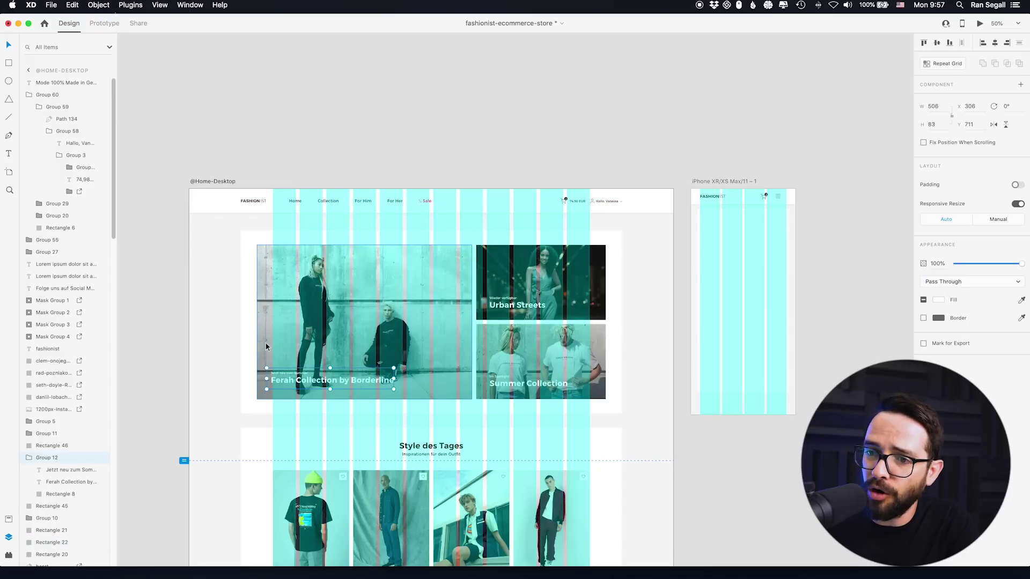
shift+click(267, 345)
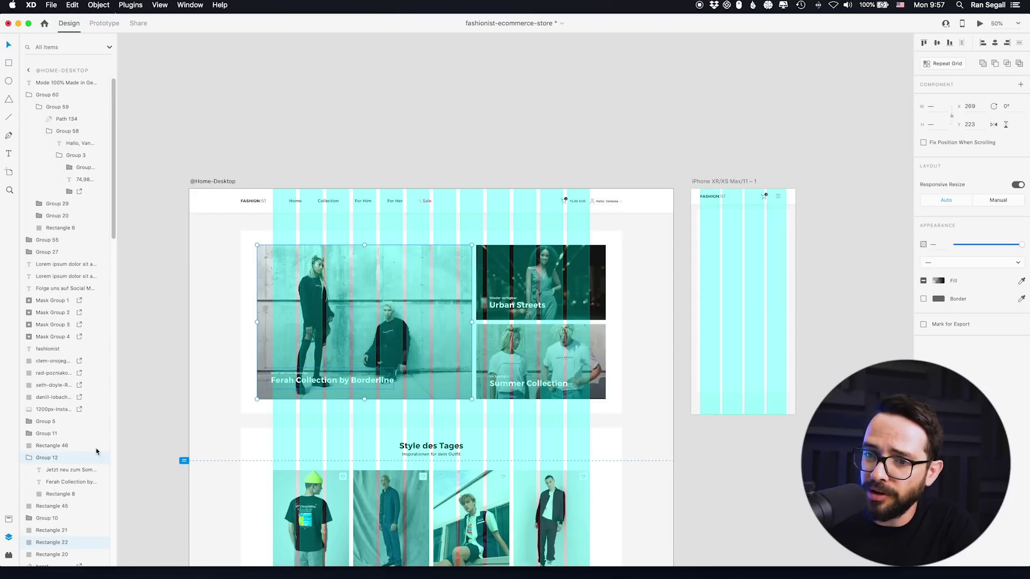
click(29, 459)
click(248, 378)
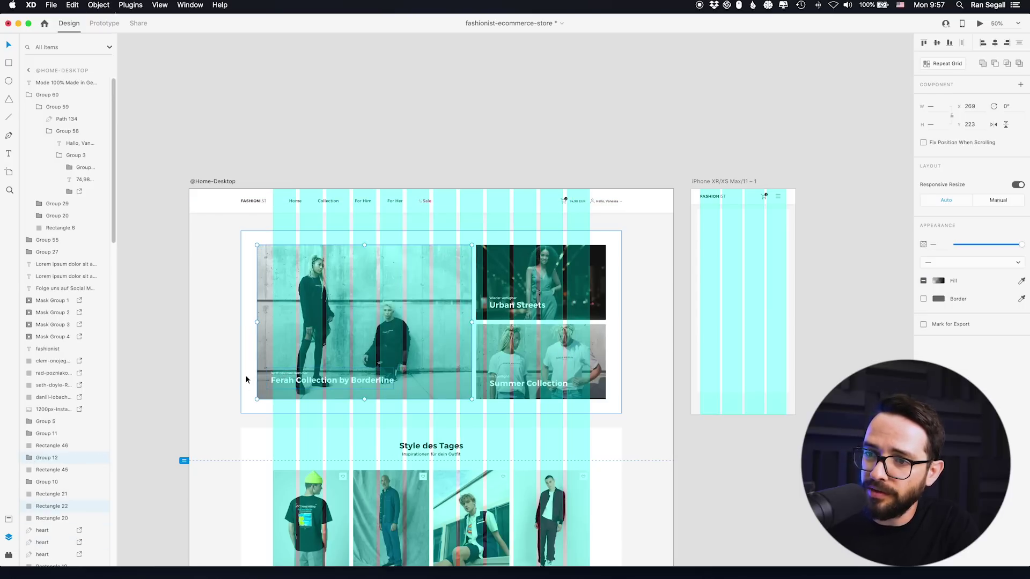
click(265, 331)
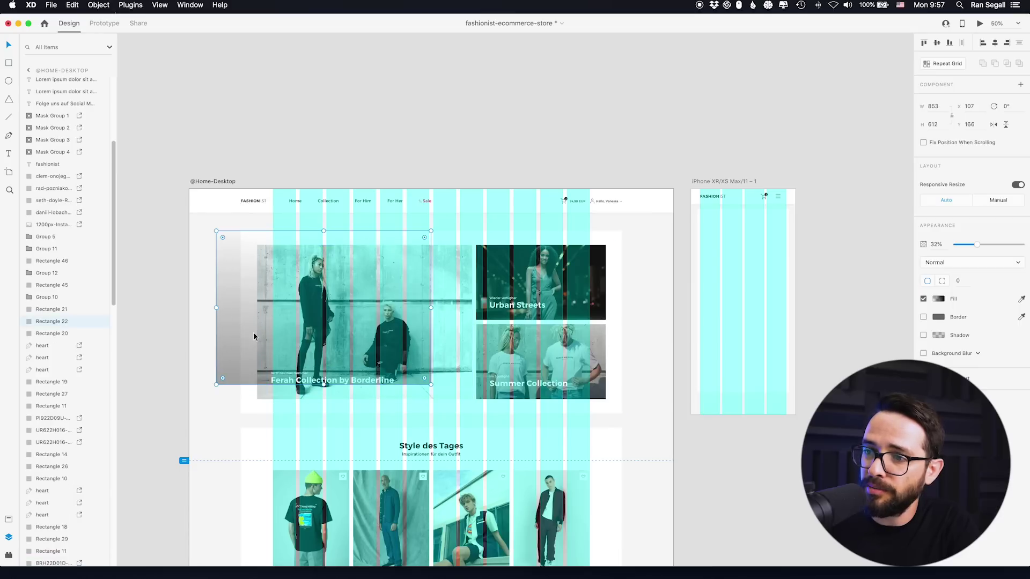
drag(211, 248, 416, 406)
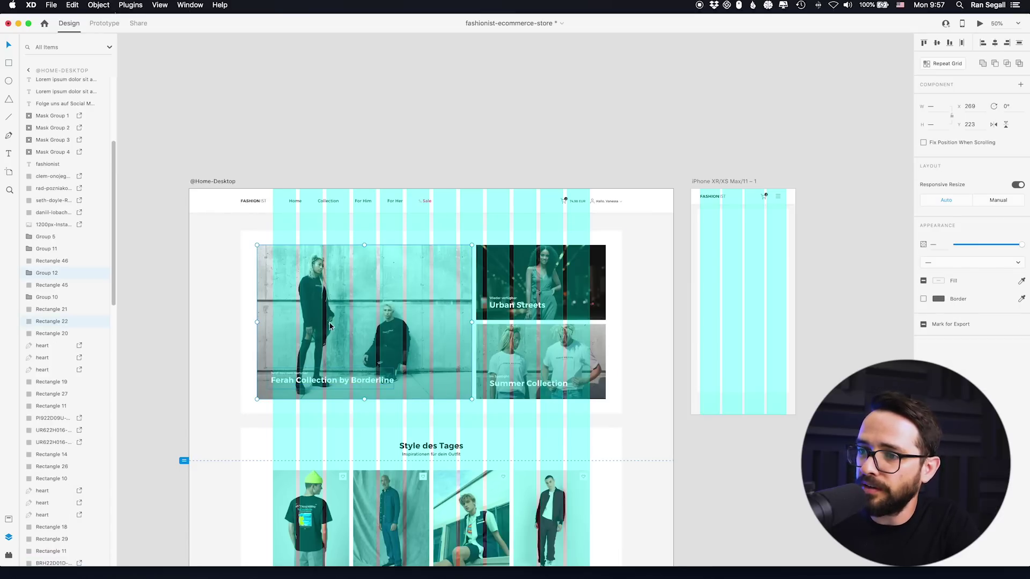
key(super+g)
Step: Drag a copy of the hero card onto the iPhone artboard at X 57, Y 112
drag(270, 314, 341, 246)
key(super+z)
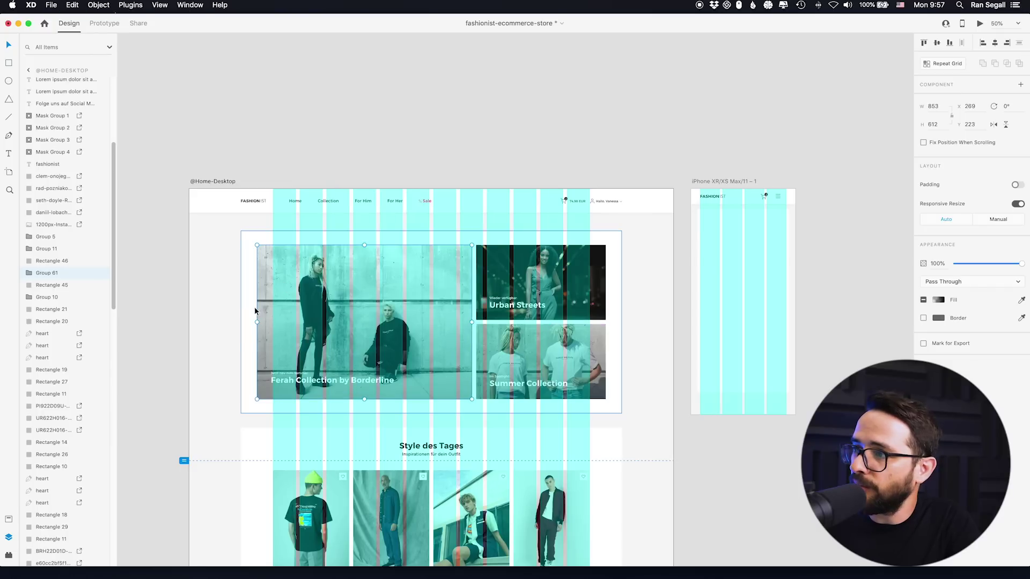
drag(298, 279, 711, 278)
Step: Move the Ferah hero card copy to the top of the iPhone artboard and shrink it to about 506×243
scroll(710, 276, up, 5)
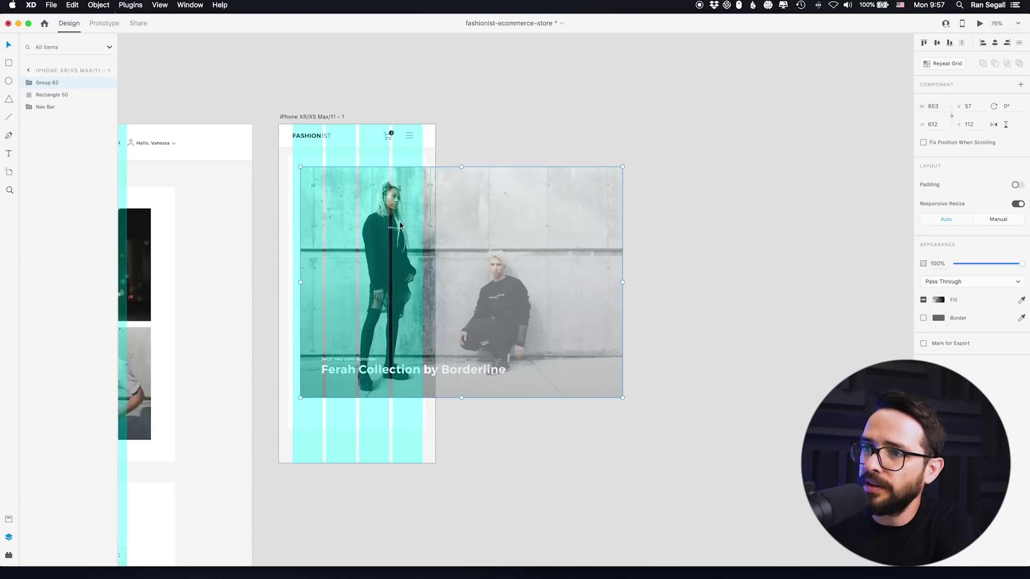
drag(400, 225, 372, 218)
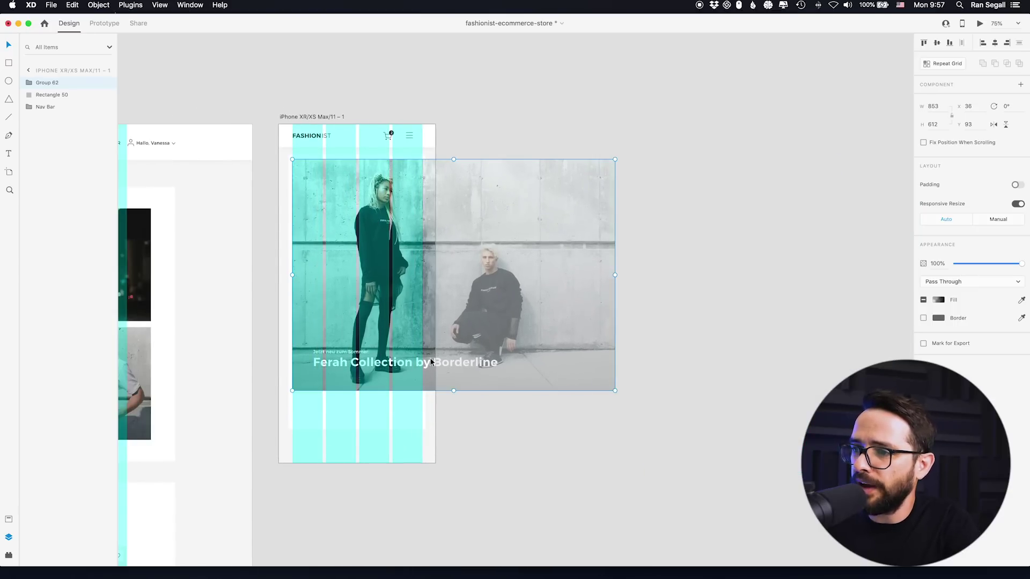
click(513, 423)
click(420, 307)
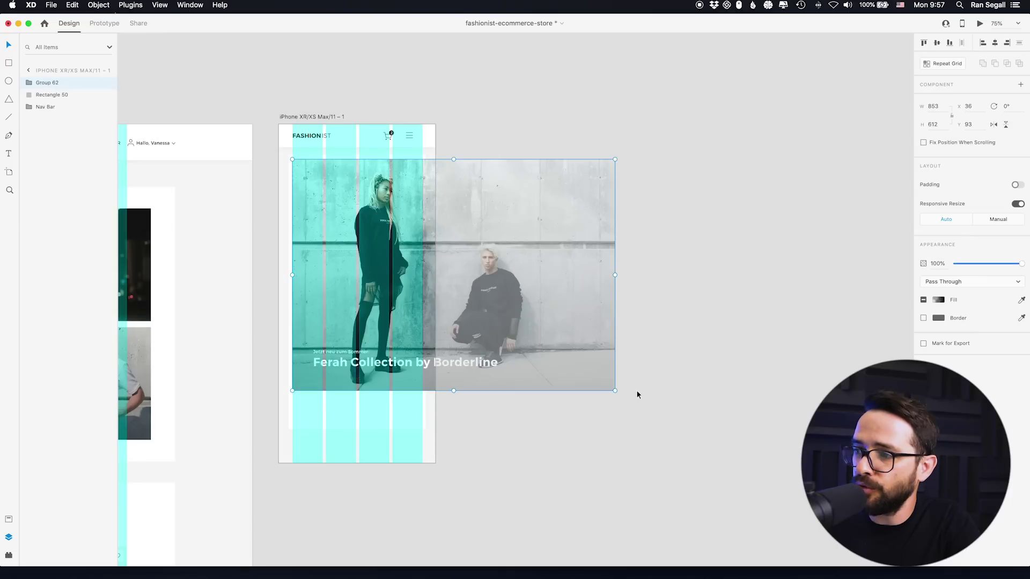
drag(615, 391, 421, 250)
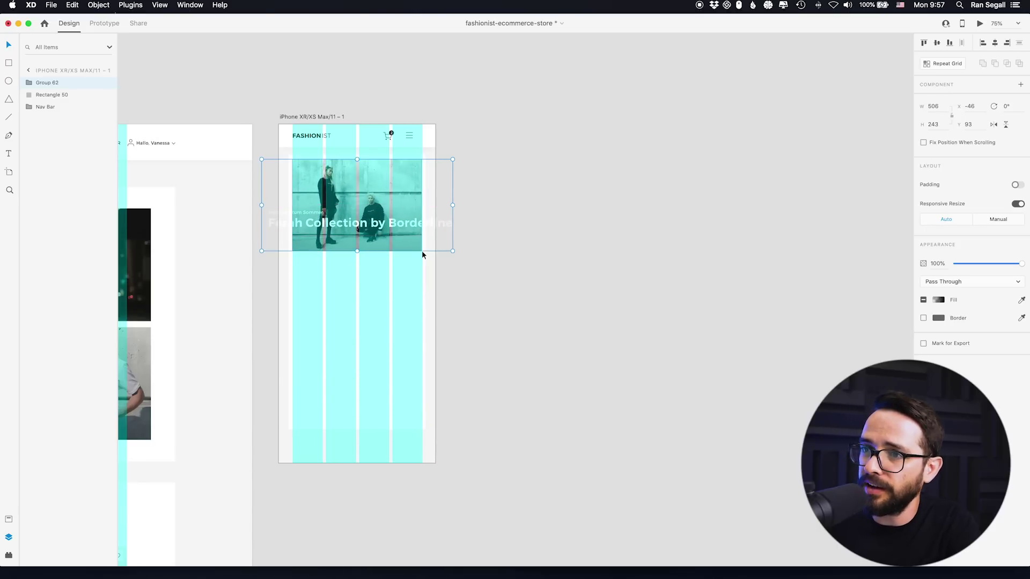
Step: Zoom to 100% and select the Ferah Collection headline text inside the hero card
key(super+1)
scroll(331, 341, left, 5)
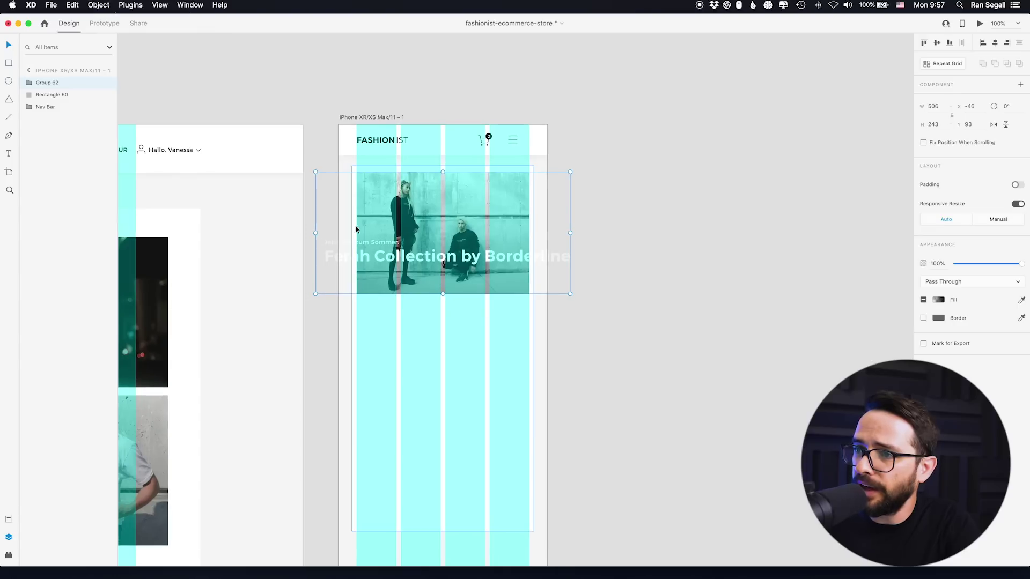
double_click(332, 255)
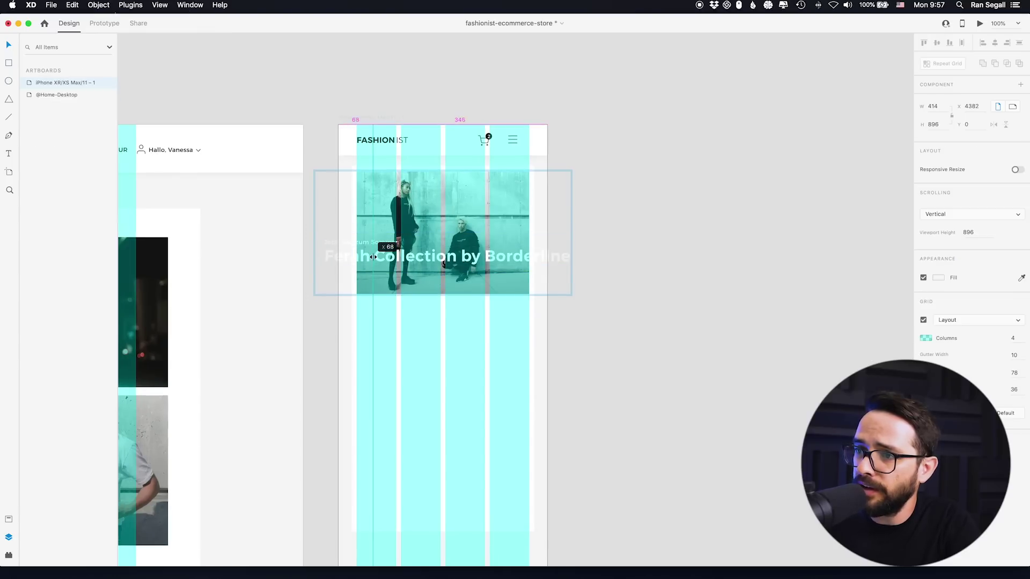
click(323, 320)
click(344, 262)
double_click(344, 257)
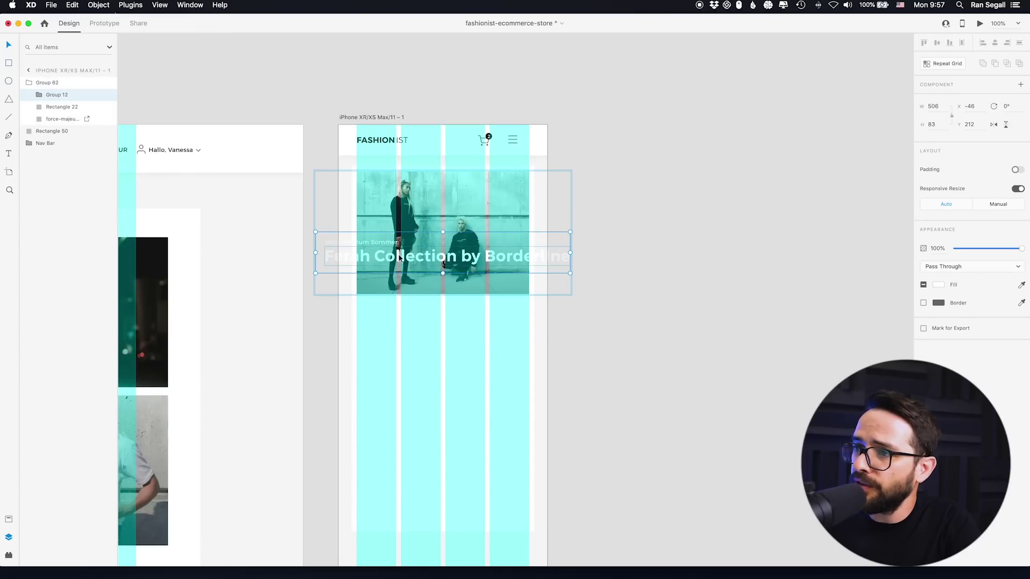
double_click(399, 258)
Step: Set the Ferah headline to size 25 as fixed-width text wrapping onto two lines
mouse_move(420, 262)
mouse_down()
mouse_move(460, 270)
mouse_move(438, 267)
mouse_up()
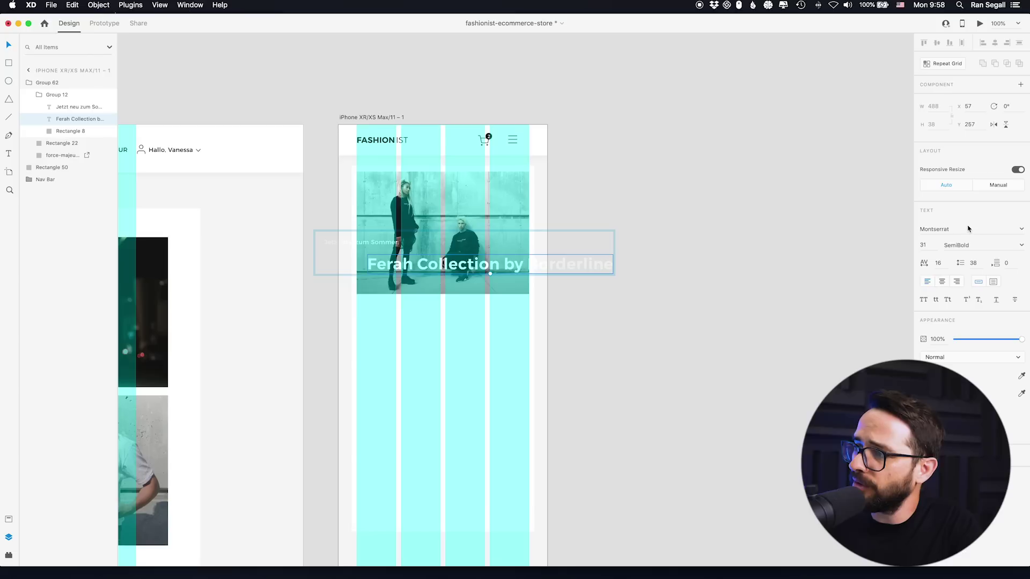
click(928, 246)
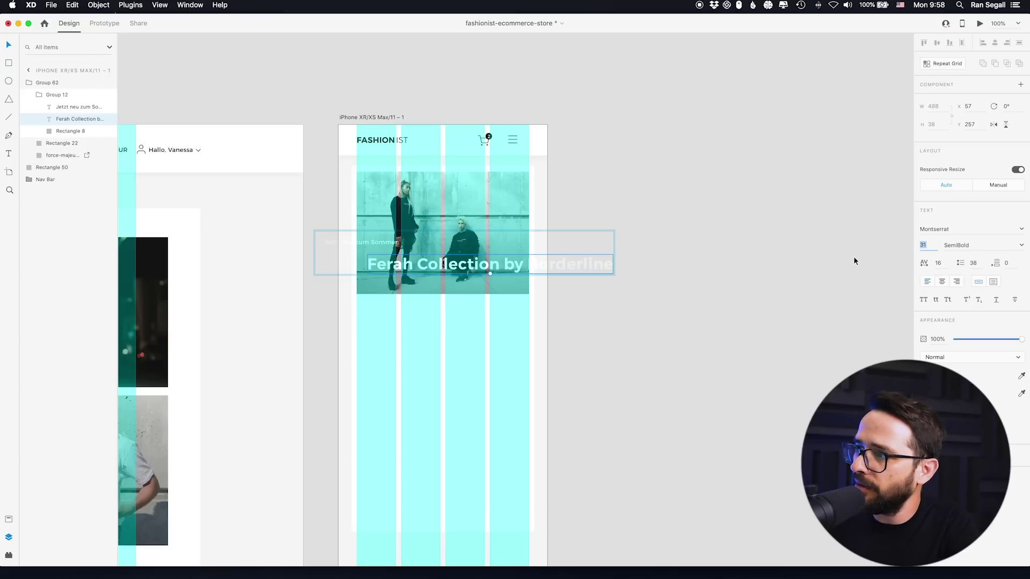
text(25)
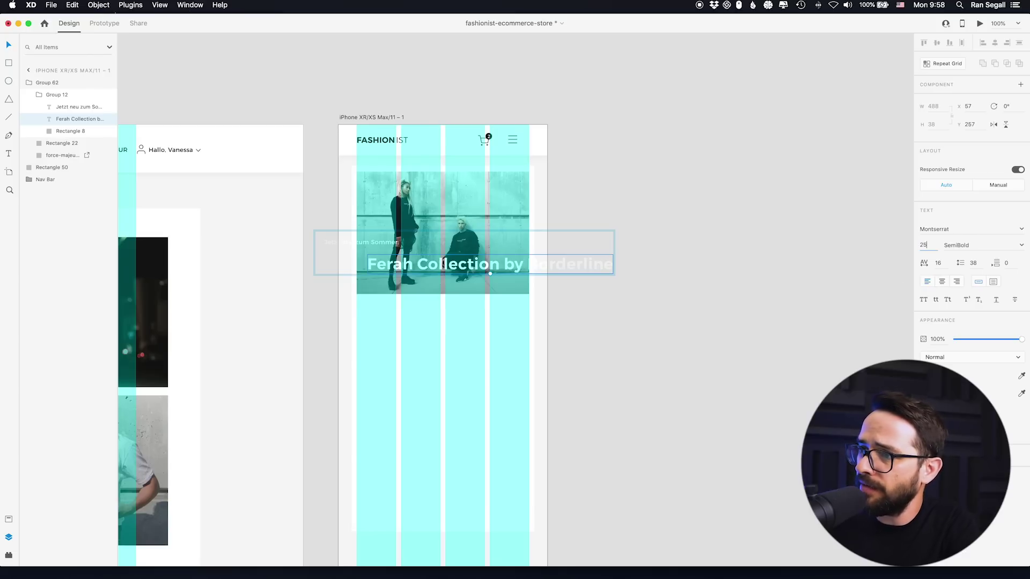
key(Return)
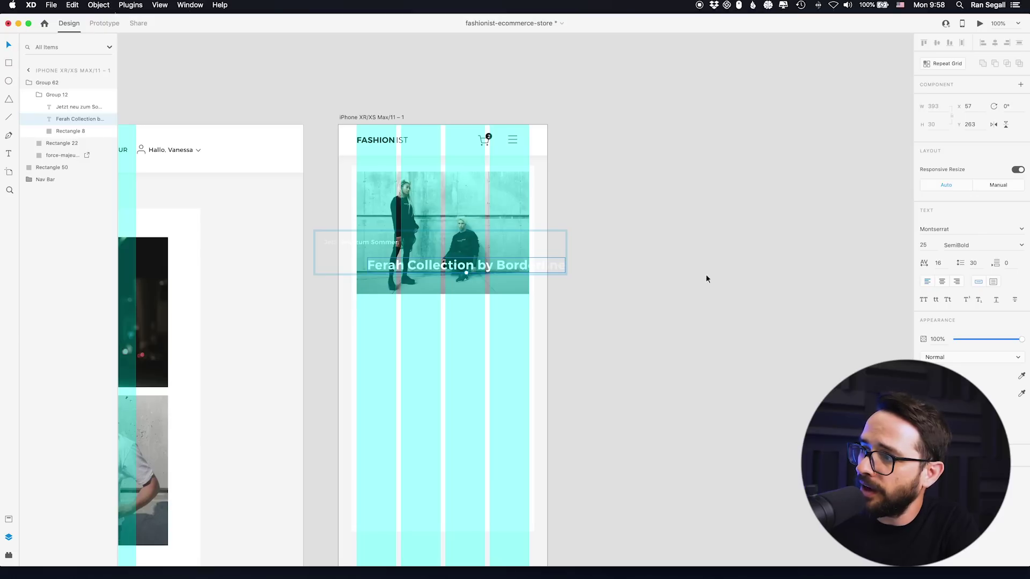
click(992, 282)
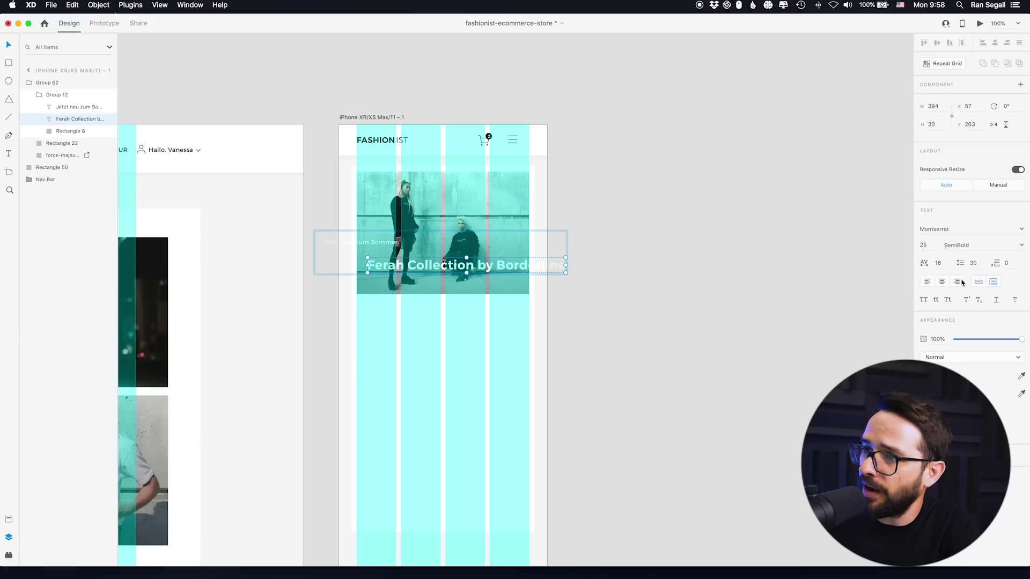
drag(565, 265, 424, 290)
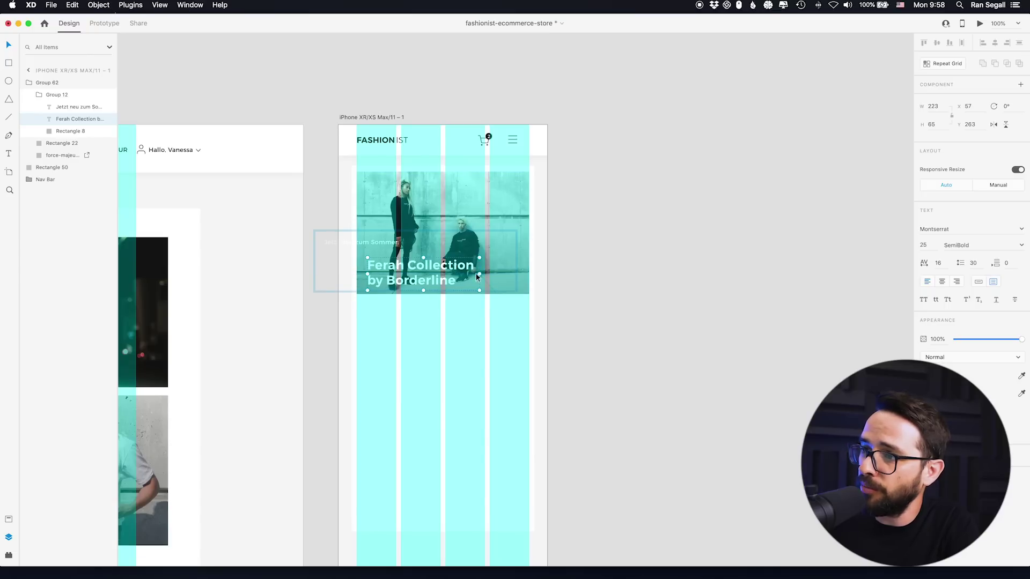
drag(485, 274, 516, 274)
mouse_move(368, 273)
mouse_down()
mouse_move(356, 273)
mouse_move(366, 270)
mouse_up()
key(Down)
key(Down)
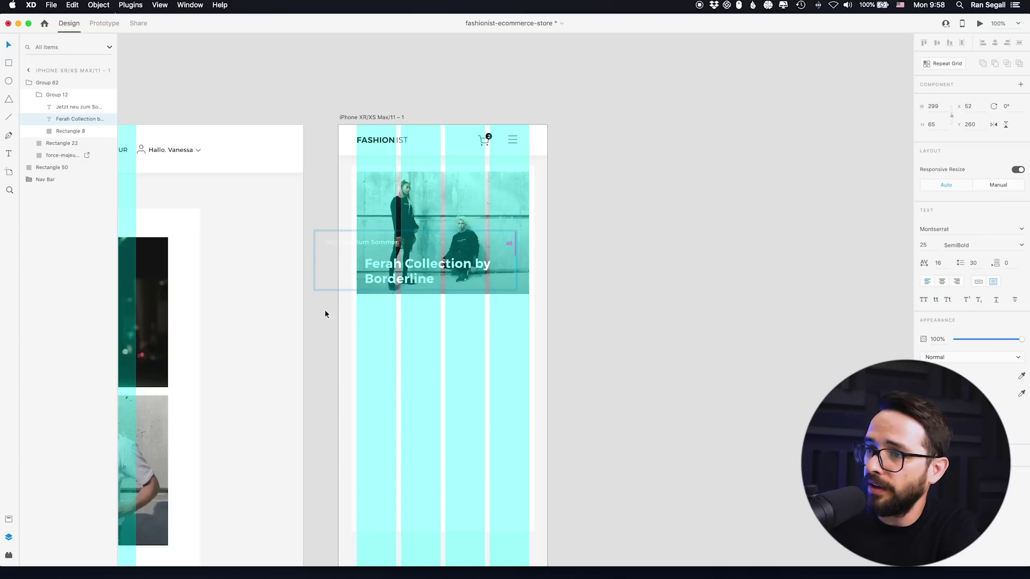
Step: Align the 'Jetzt neu zum Sommer' line above the headline at X 52
click(362, 243)
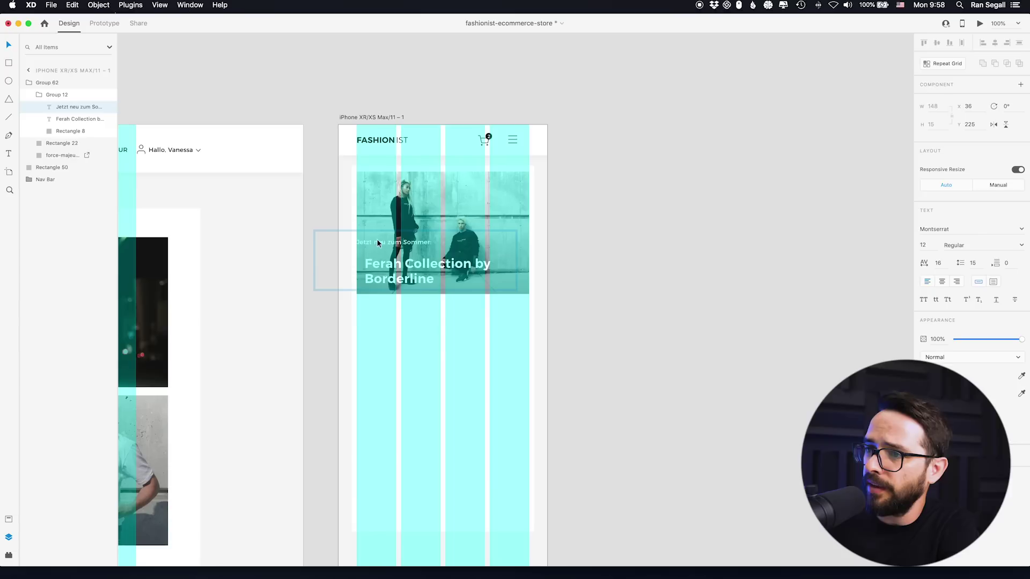
drag(393, 244, 384, 248)
key(Down)
key(Down)
key(Down)
key(Down)
key(Down)
key(Down)
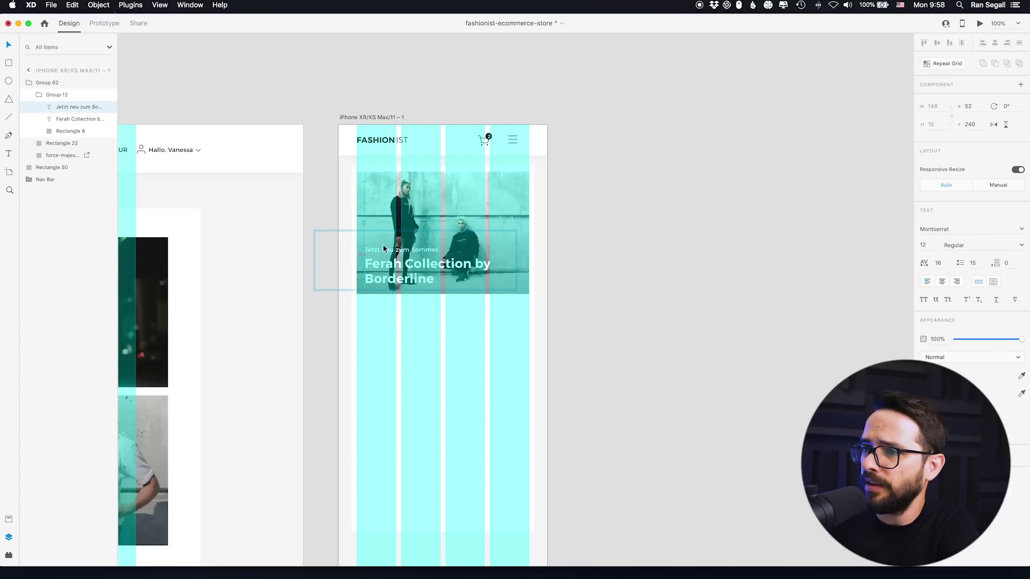
key(Left)
key(Up)
key(Up)
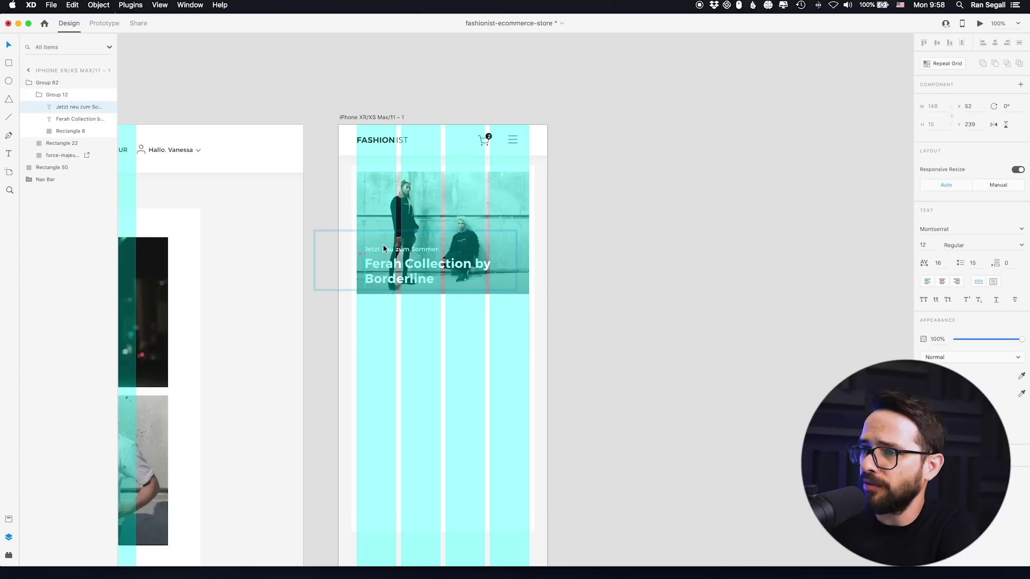
key(Up)
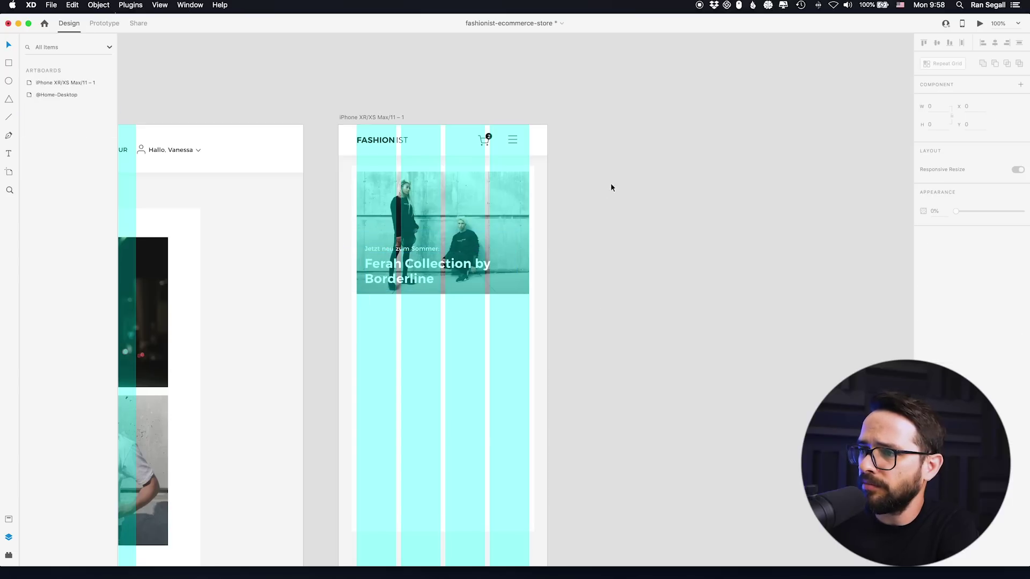
click(474, 188)
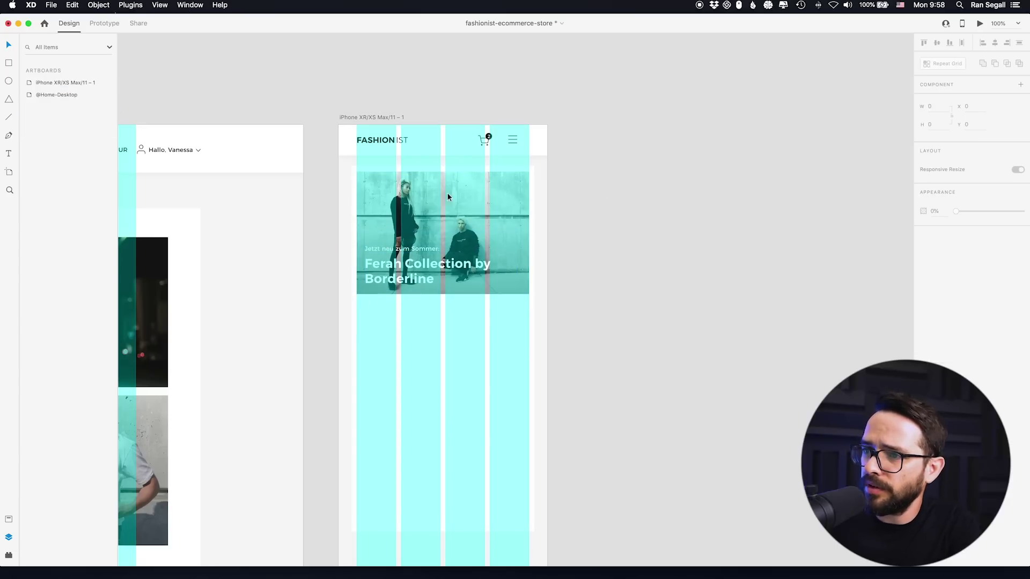
Step: Trim the headline's backing rectangle from the left so the hero card spans 342×243 at X 36
double_click(356, 211)
key(Escape)
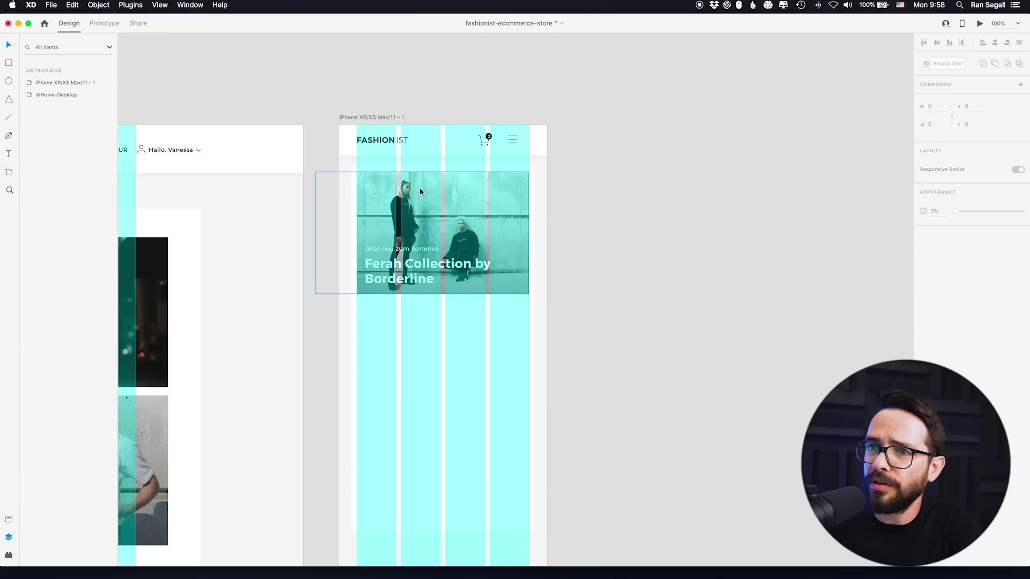
click(70, 131)
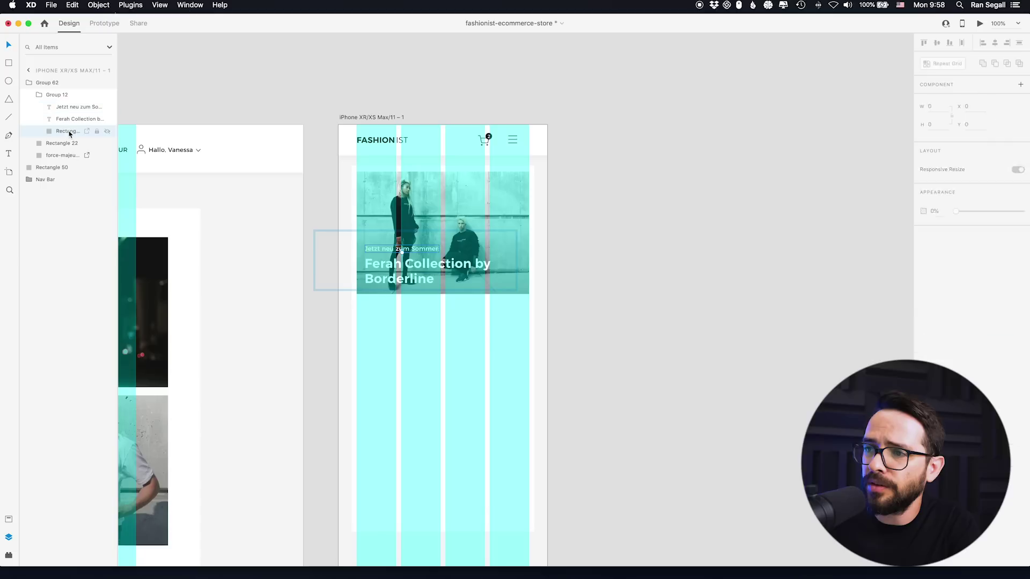
drag(315, 252, 356, 252)
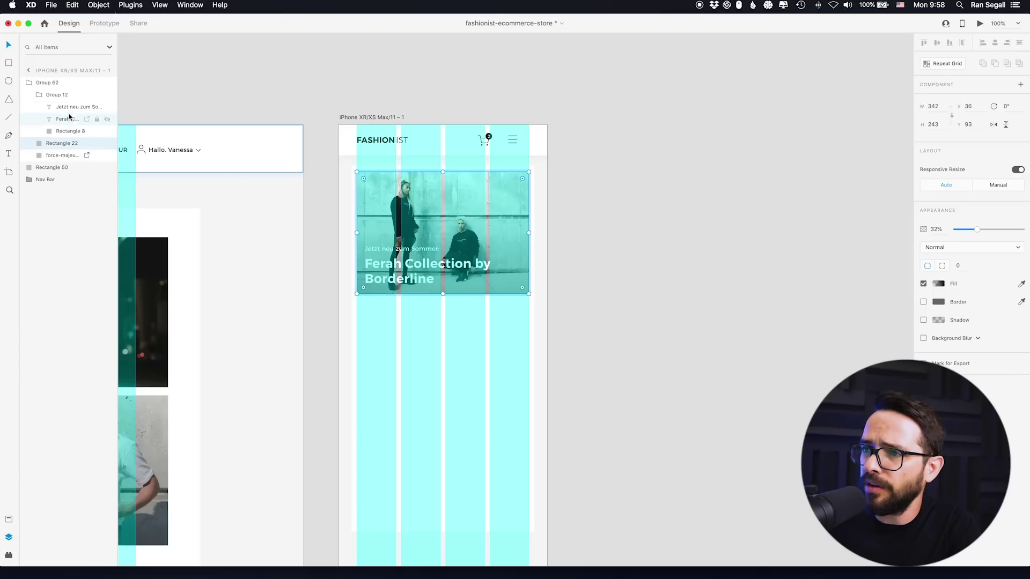
Step: Toggle the iPhone artboard's four-column layout grid off and on, then pan to the desktop cards
click(365, 67)
click(442, 201)
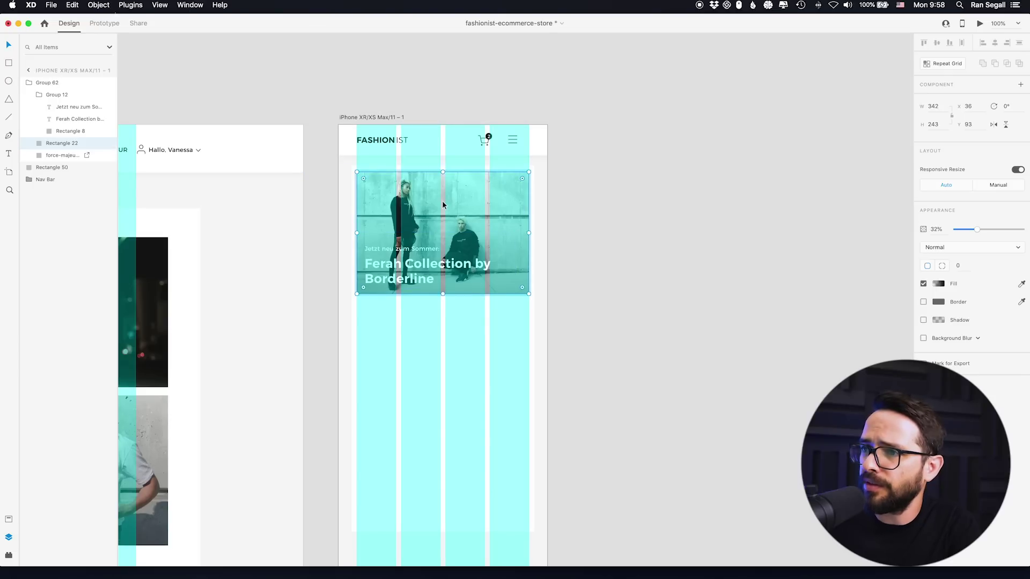
click(320, 65)
click(358, 117)
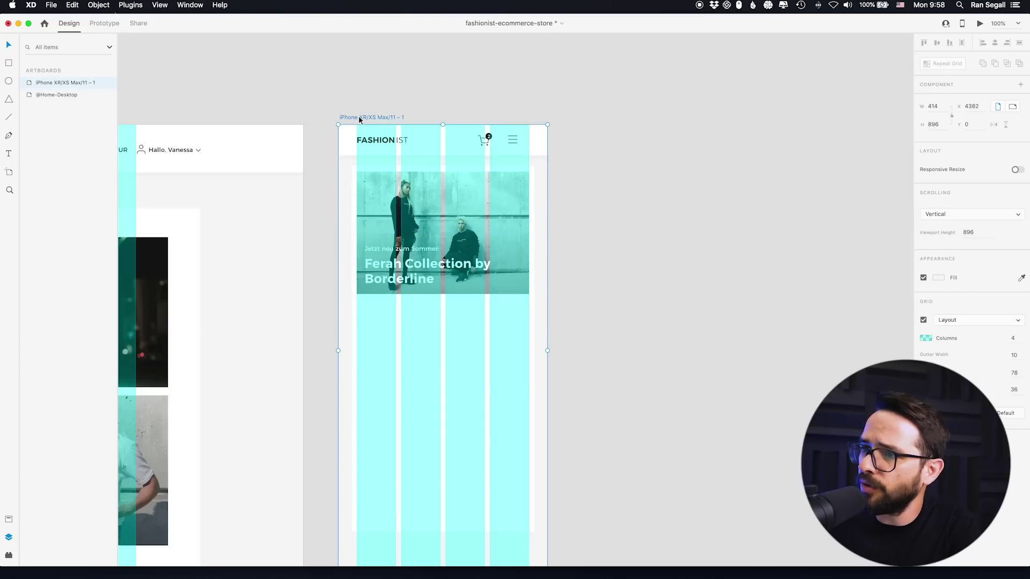
click(922, 320)
click(923, 321)
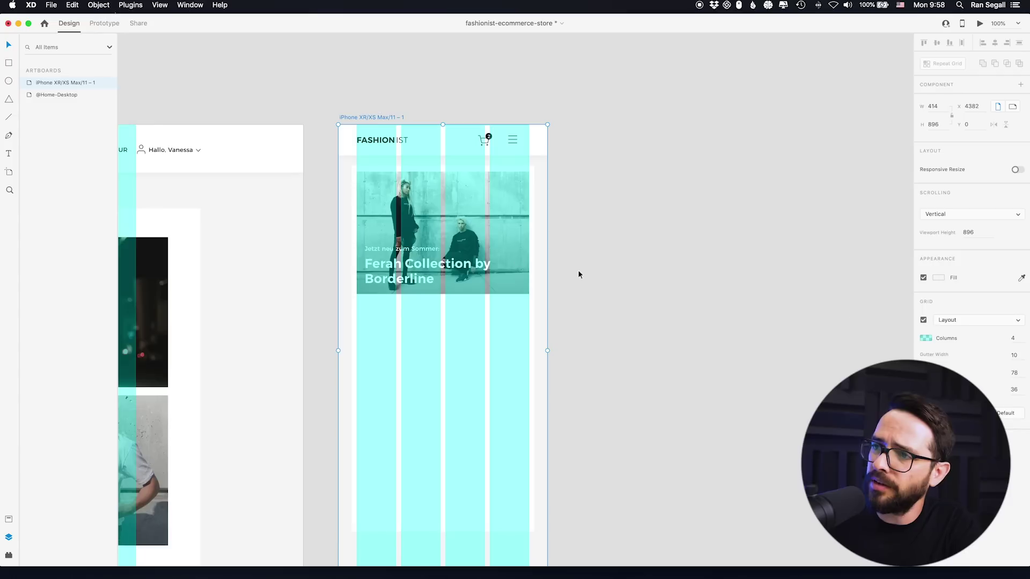
click(389, 190)
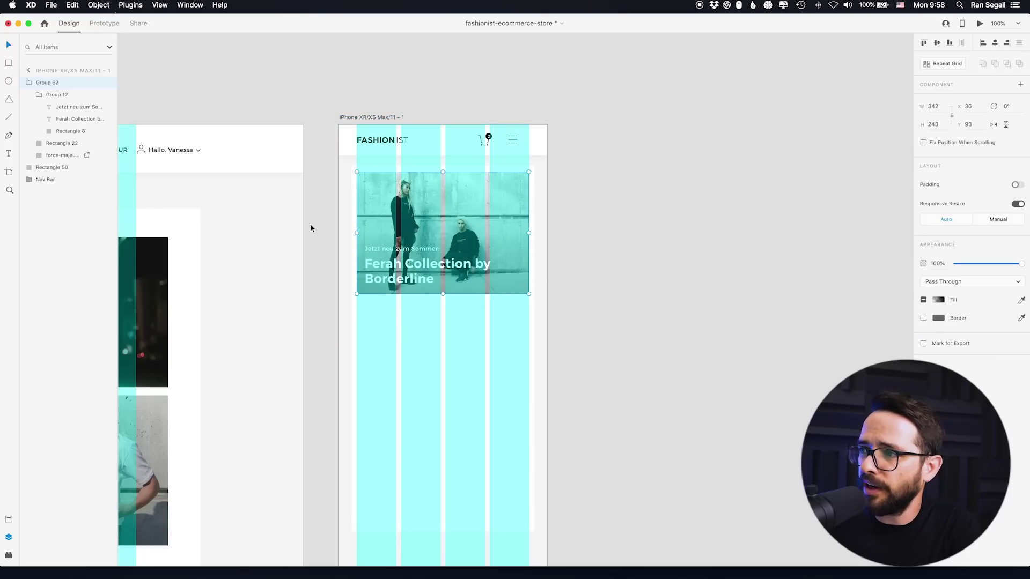
scroll(310, 225, left, 5)
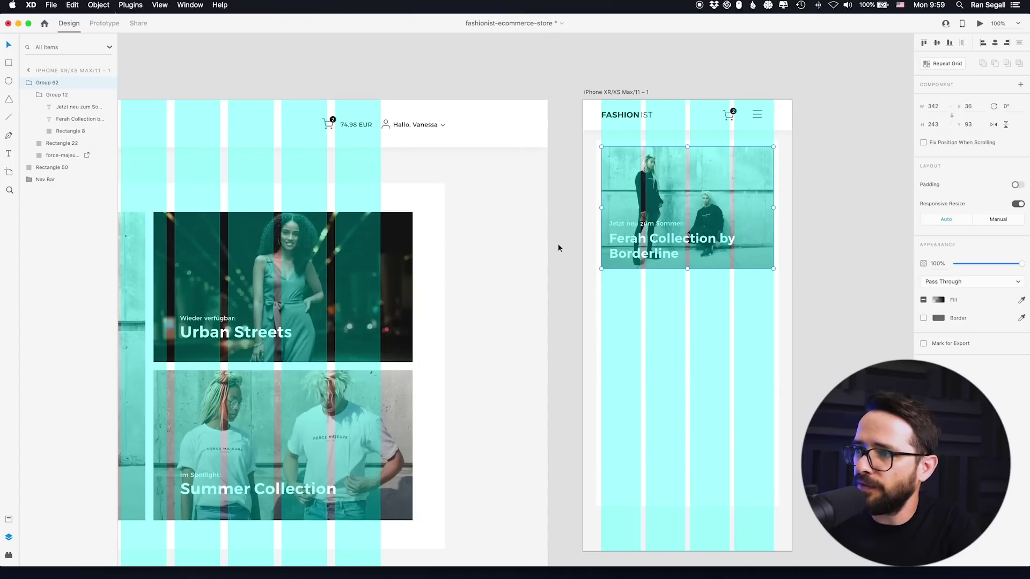
scroll(604, 217, down, 3)
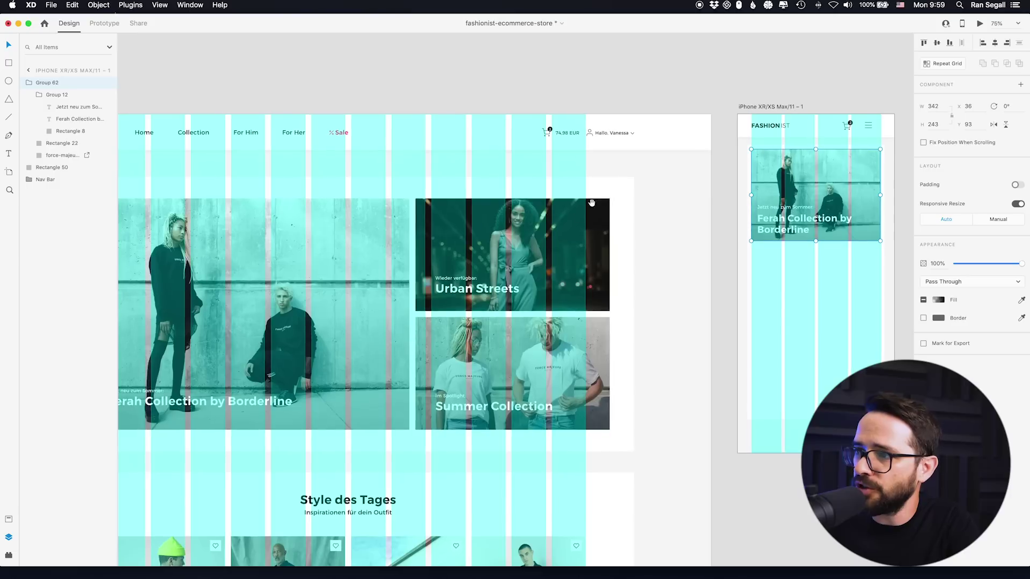
drag(715, 225, 489, 234)
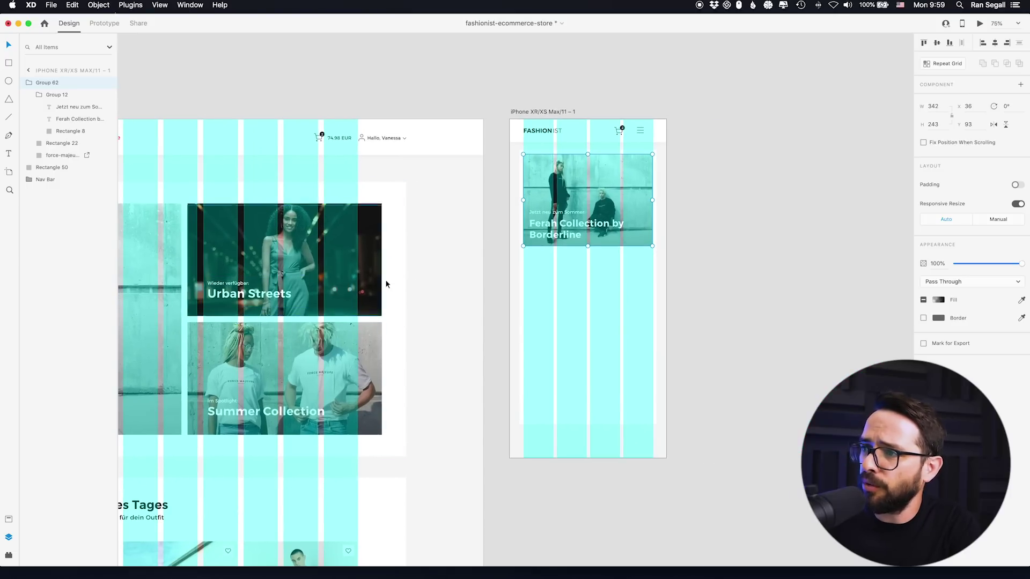
Step: Save the Ferah Collection heading's formatting as a character style named H2-Mobile
super+click(561, 229)
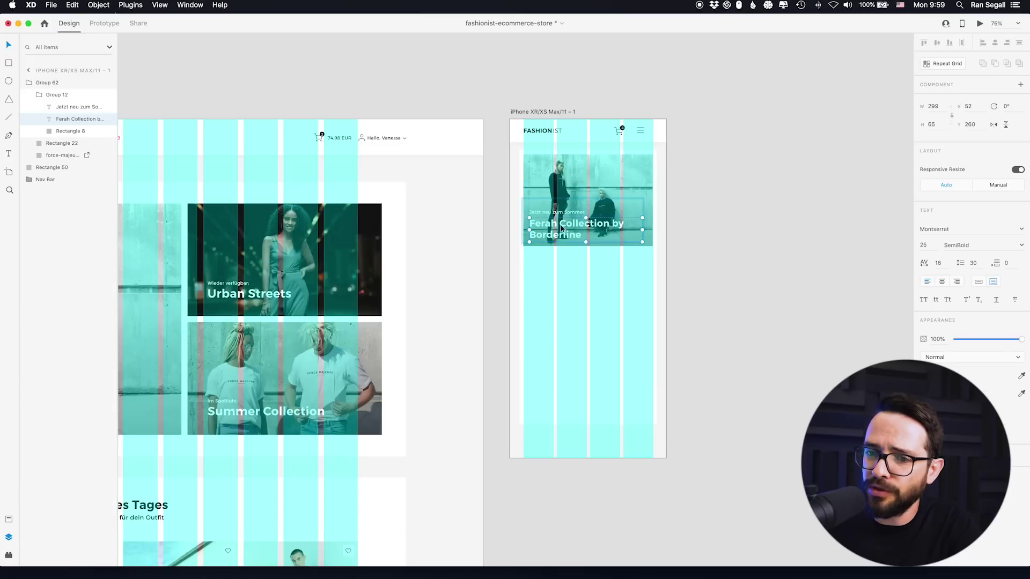
click(8, 520)
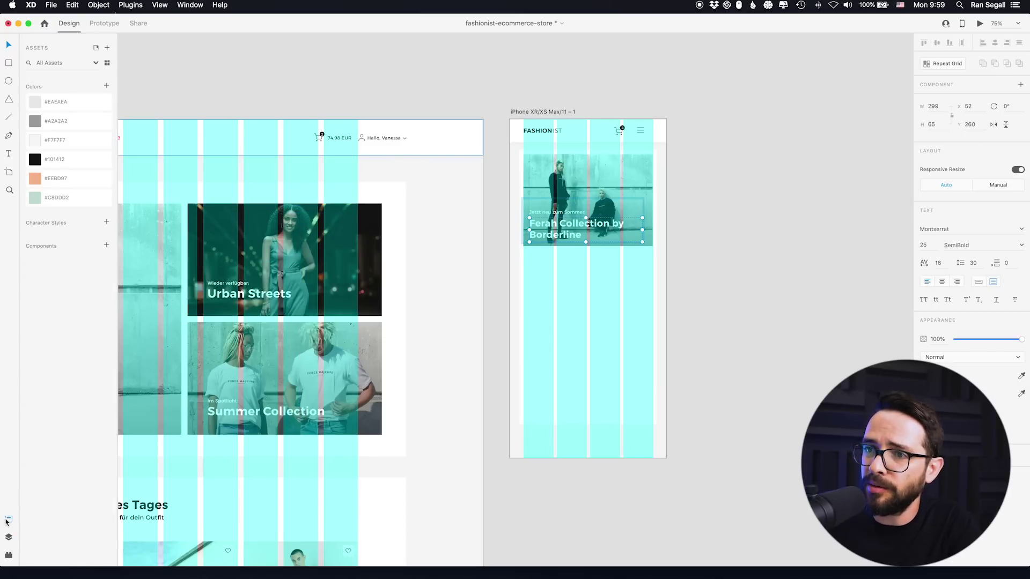
click(107, 223)
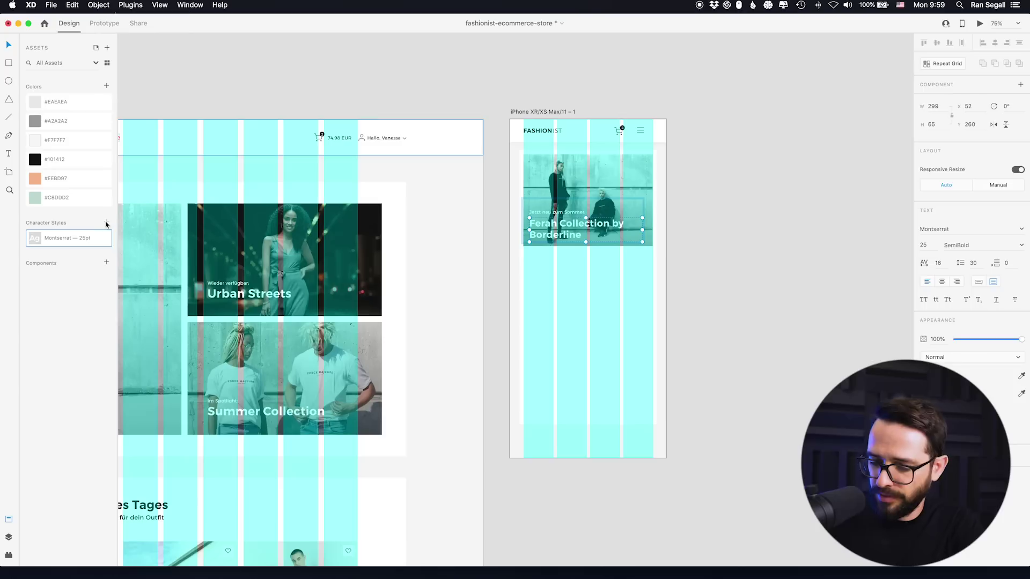
double_click(70, 239)
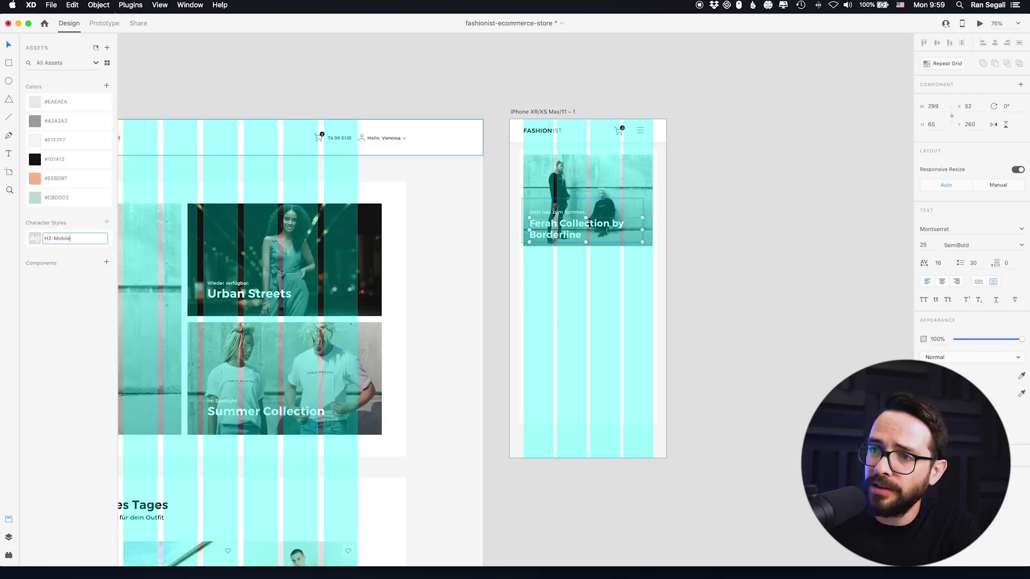
key(Return)
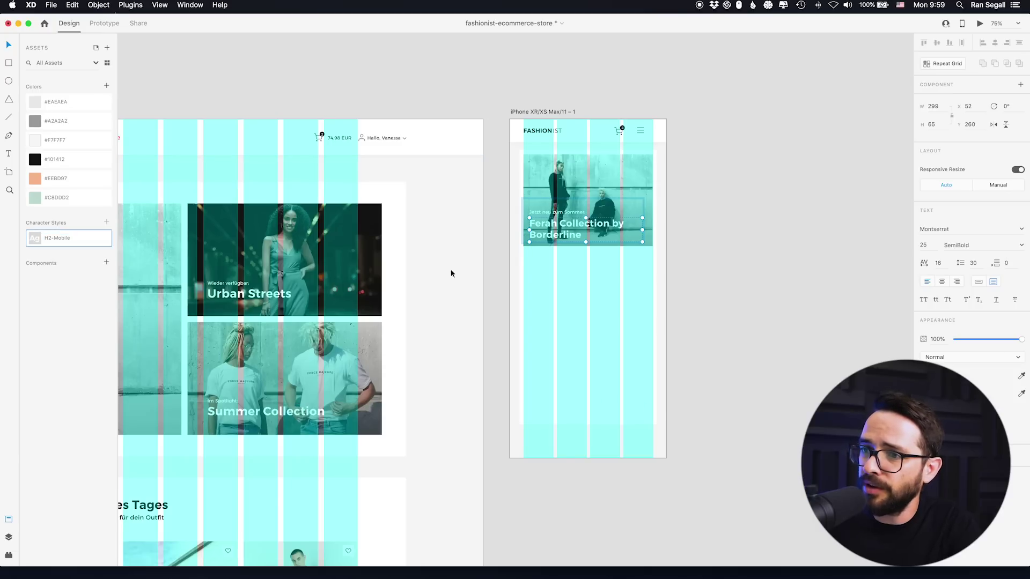
Step: Select all pieces of the desktop Urban Streets card
mouse_move(275, 250)
mouse_down()
mouse_move(466, 264)
mouse_move(275, 251)
mouse_up()
drag(436, 198, 212, 312)
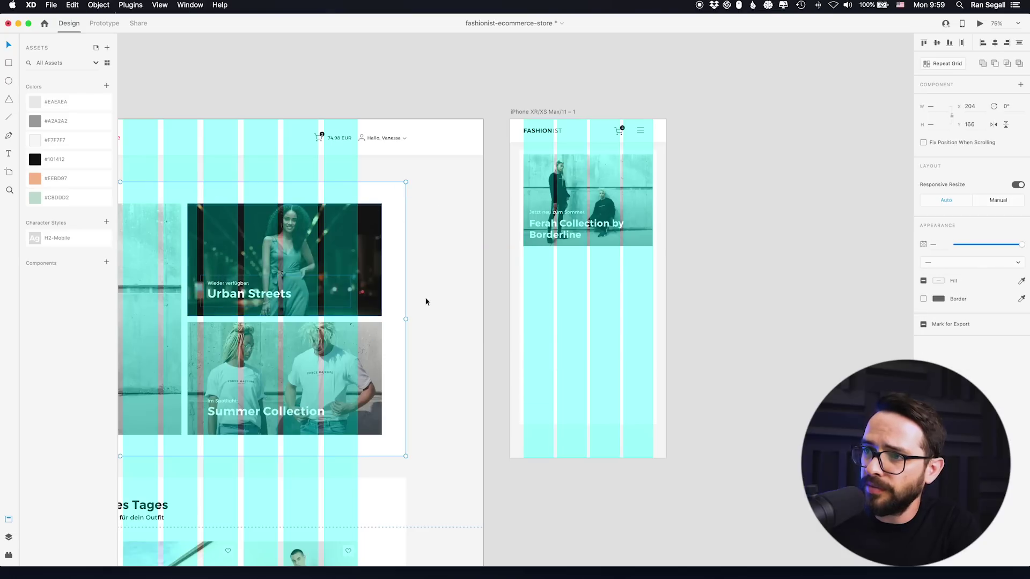
key(Escape)
Step: Place the Urban Streets card on the iPhone artboard at 166×275, X 36, Y 322, below the Ferah card
drag(367, 235, 703, 276)
key(super+1)
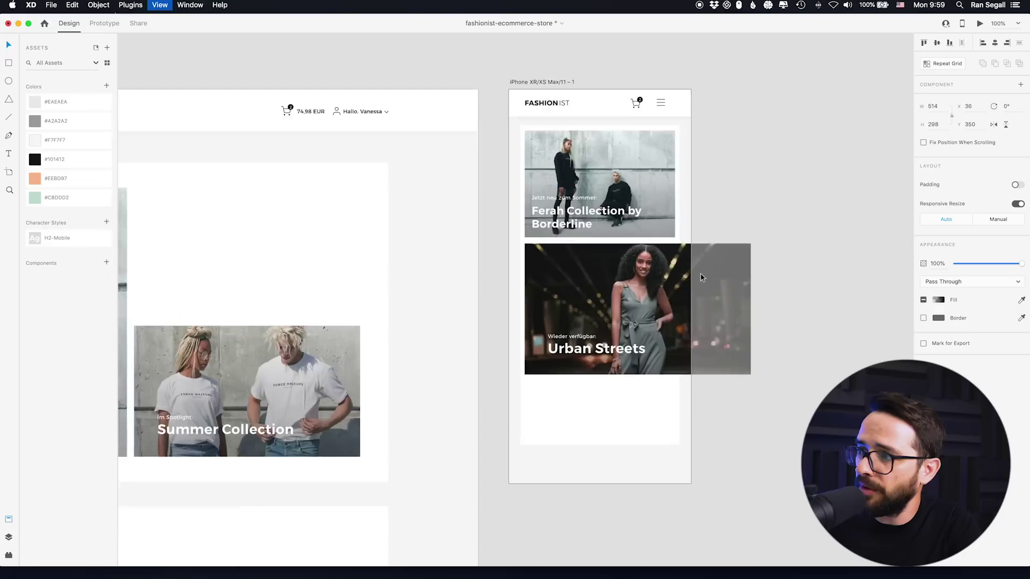
drag(786, 311, 604, 306)
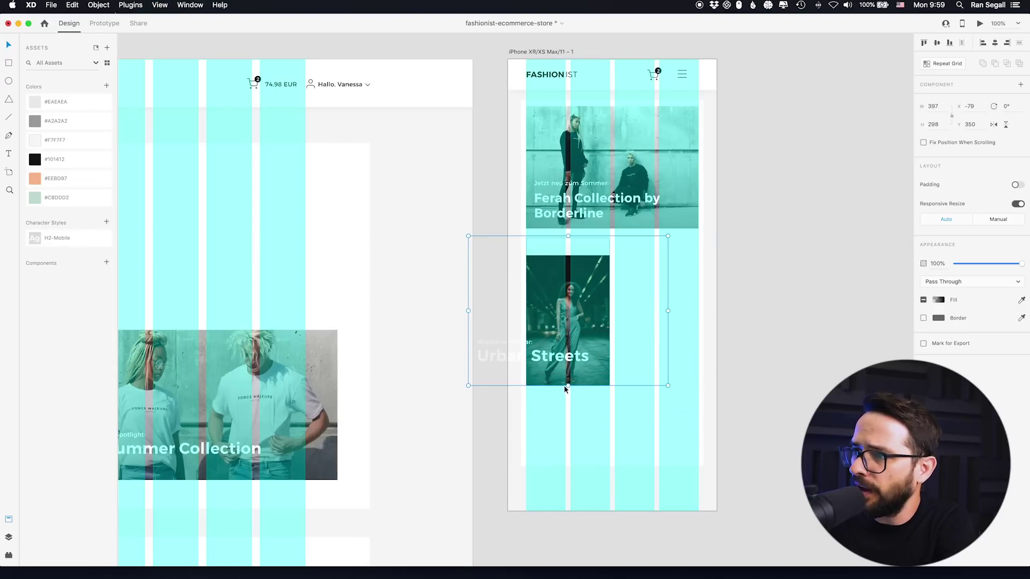
drag(572, 387, 572, 362)
drag(594, 287, 593, 158)
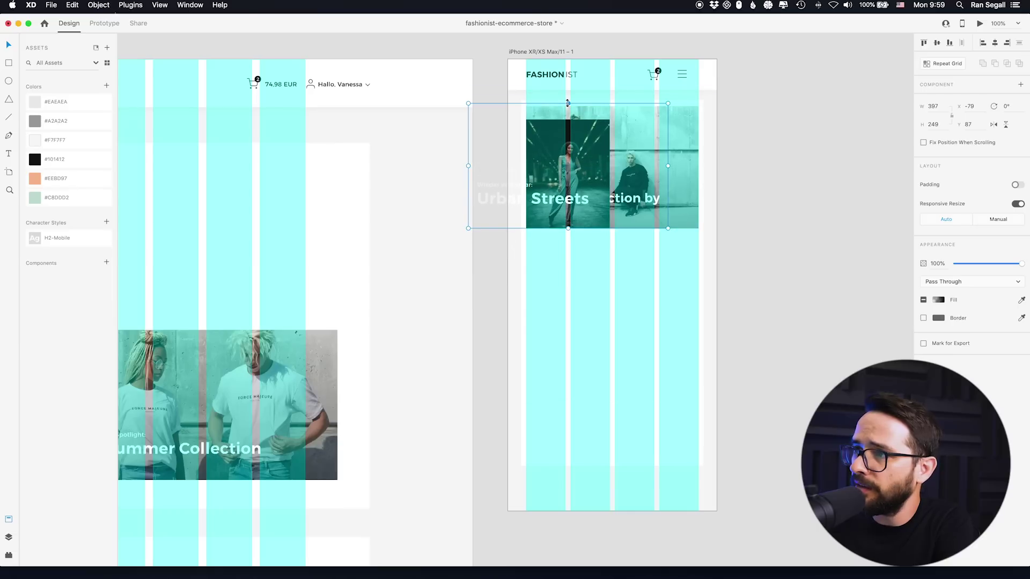
drag(567, 103, 570, 88)
drag(572, 151, 555, 335)
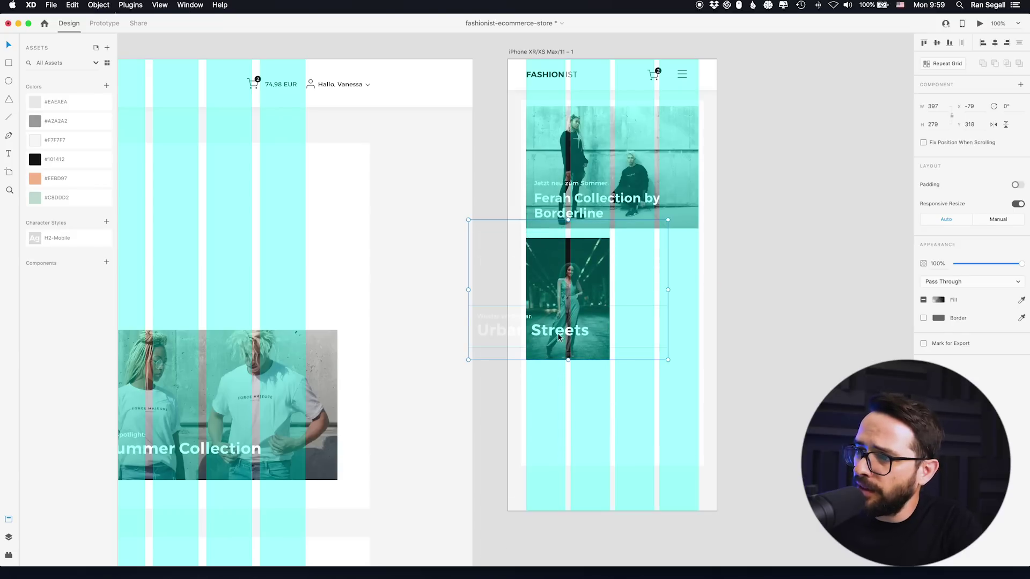
double_click(541, 337)
Step: Apply the H2-Mobile style to the Urban Streets title and narrow it to wrap onto two lines
drag(535, 337, 565, 336)
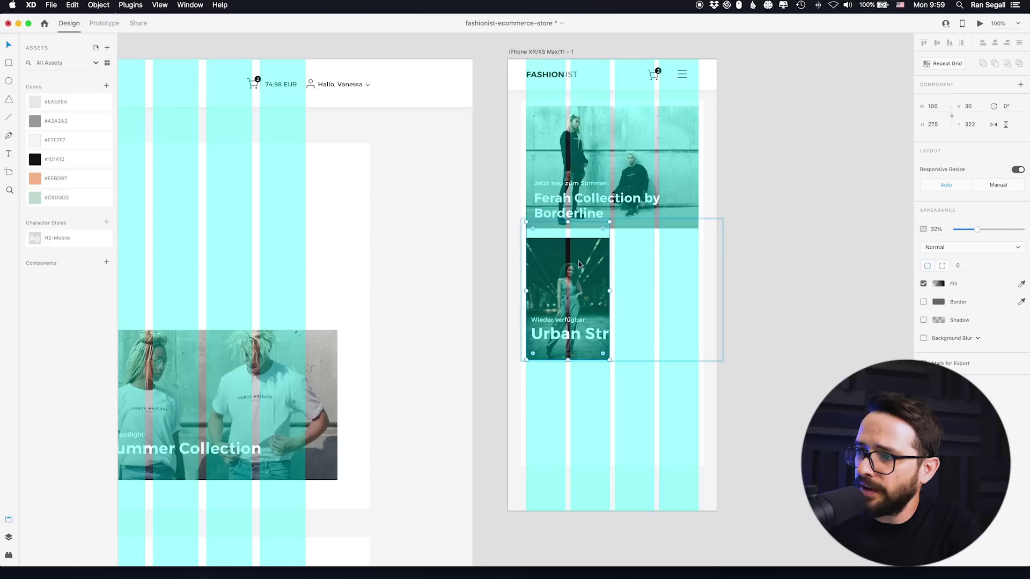
click(555, 338)
click(580, 339)
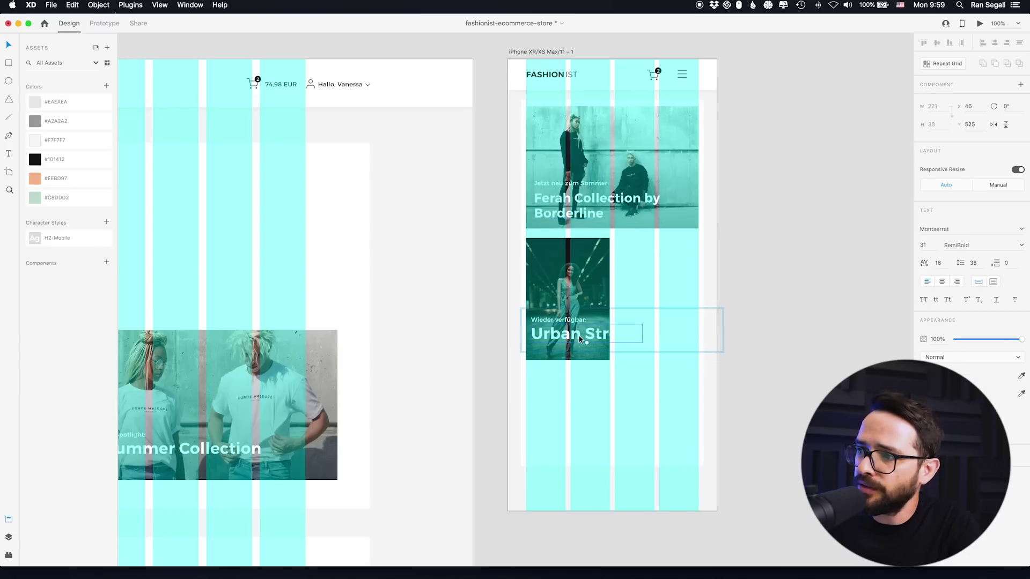
click(60, 239)
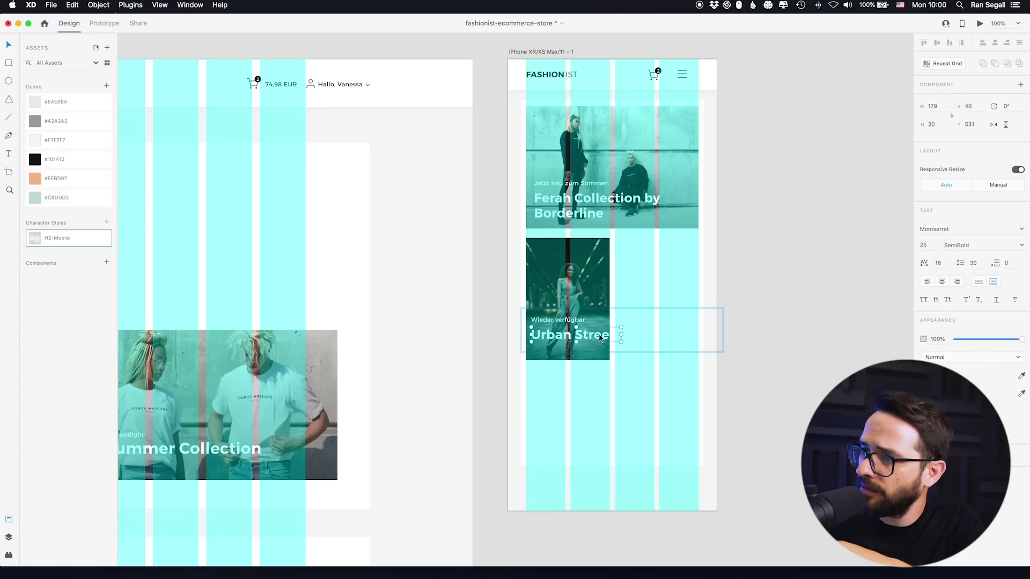
drag(622, 334, 557, 329)
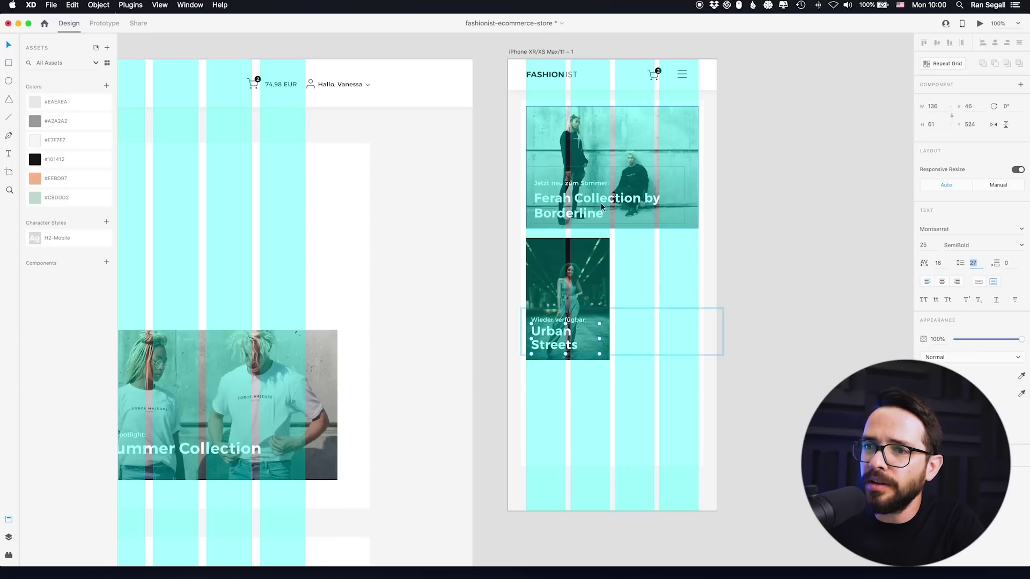
Step: Edit the H2-Mobile character style to a line height of 27, and nudge the Ferah heading lower
right_click(69, 243)
click(88, 253)
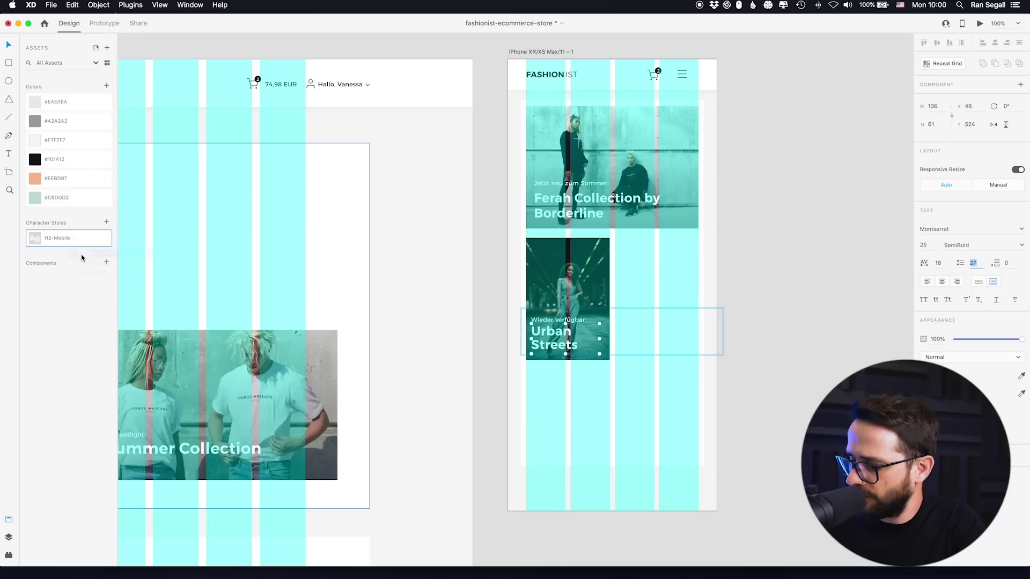
text(2)
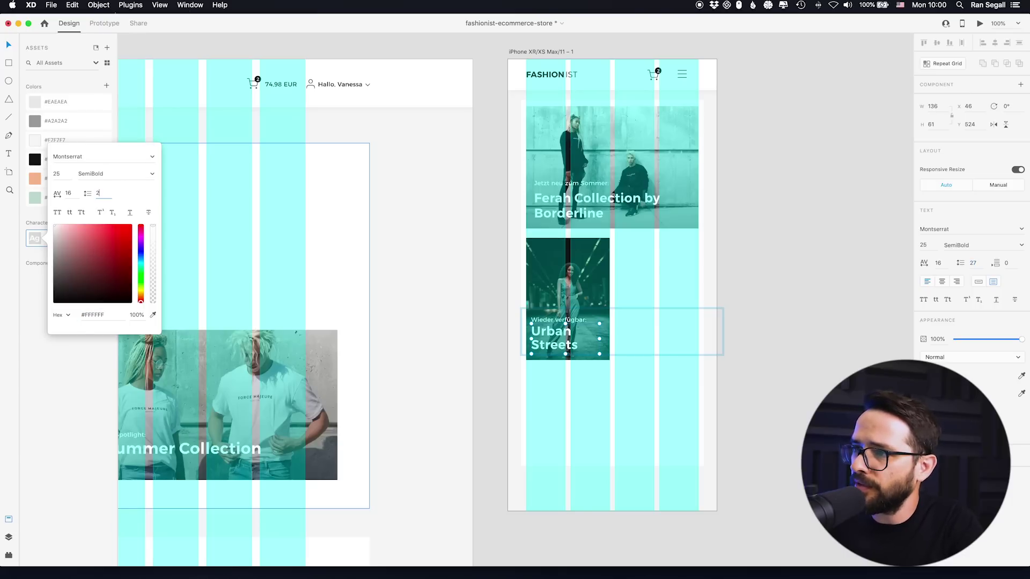
text(7)
key(Return)
drag(553, 199, 558, 189)
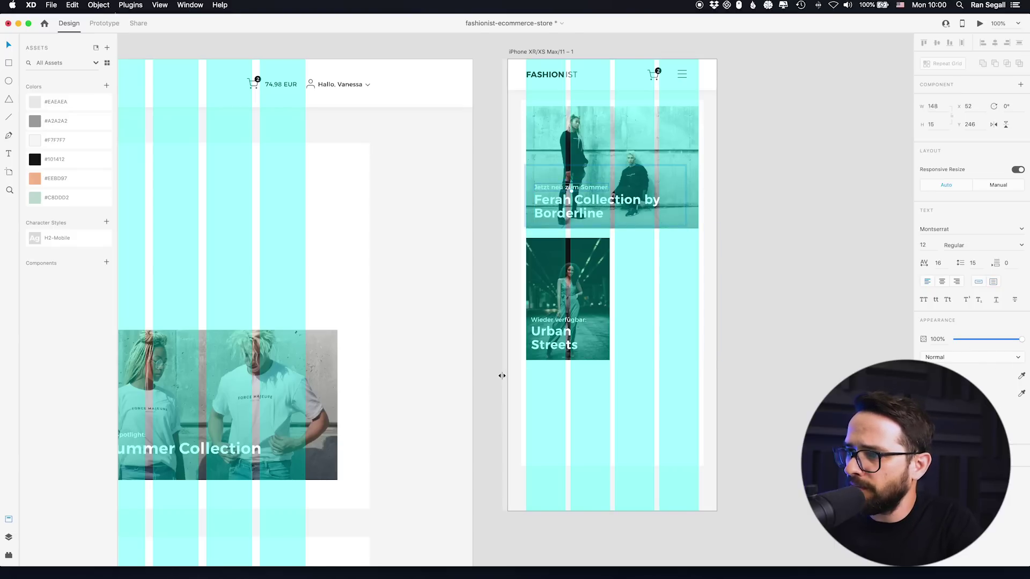
Step: Narrow the Urban Streets title group (Group 11) to the card's width
click(502, 315)
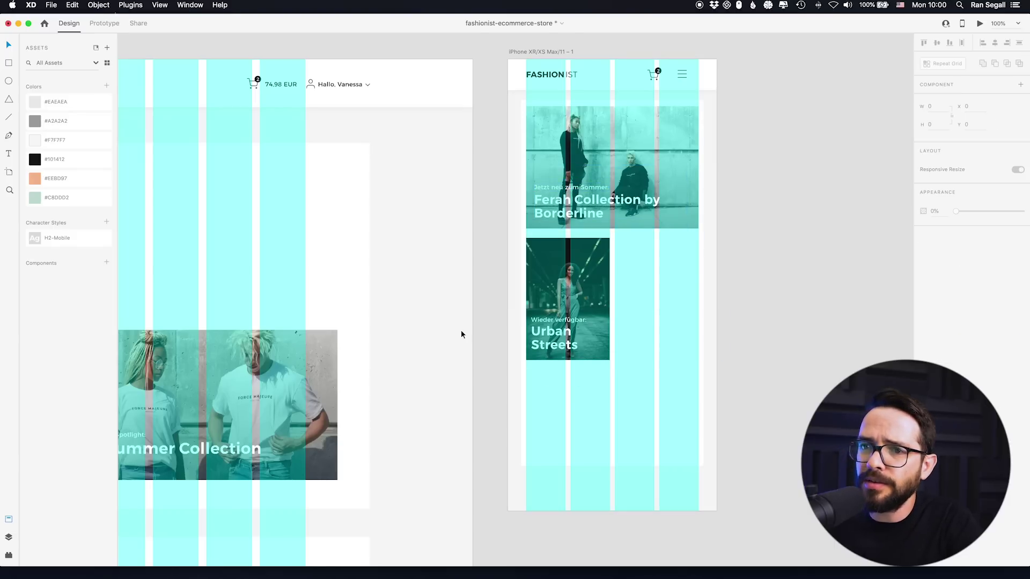
click(592, 285)
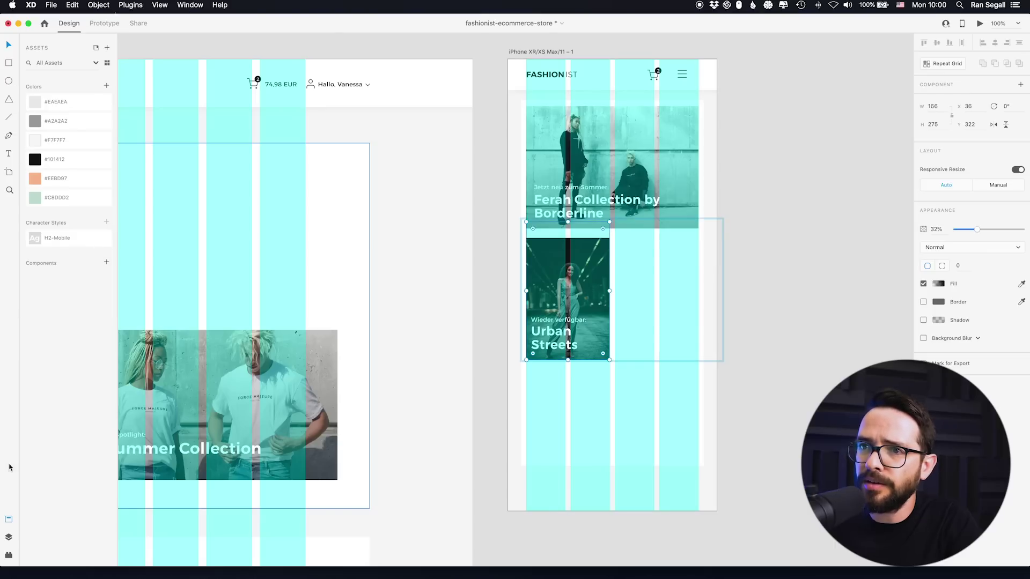
click(9, 538)
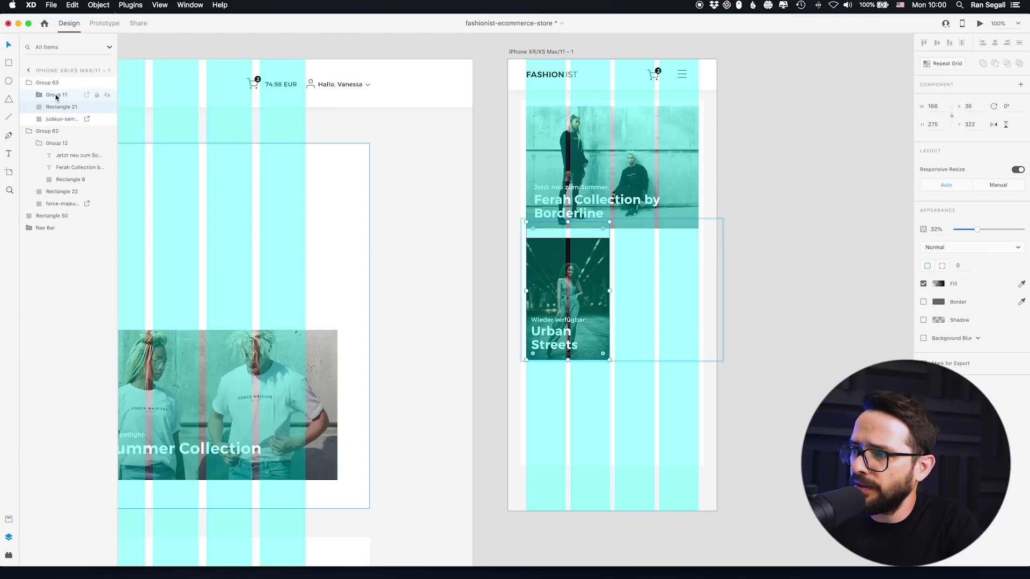
click(57, 96)
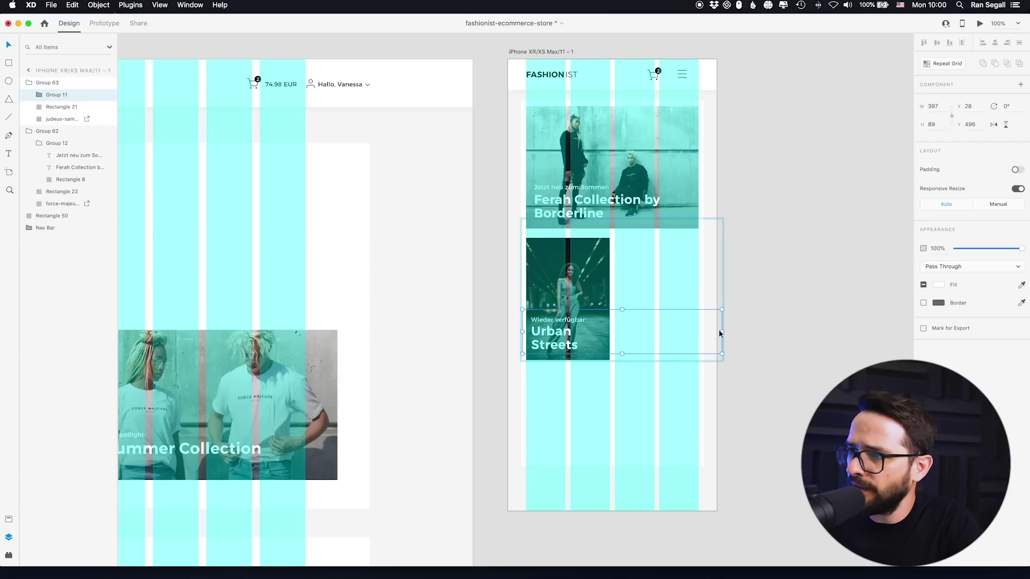
drag(720, 332, 605, 326)
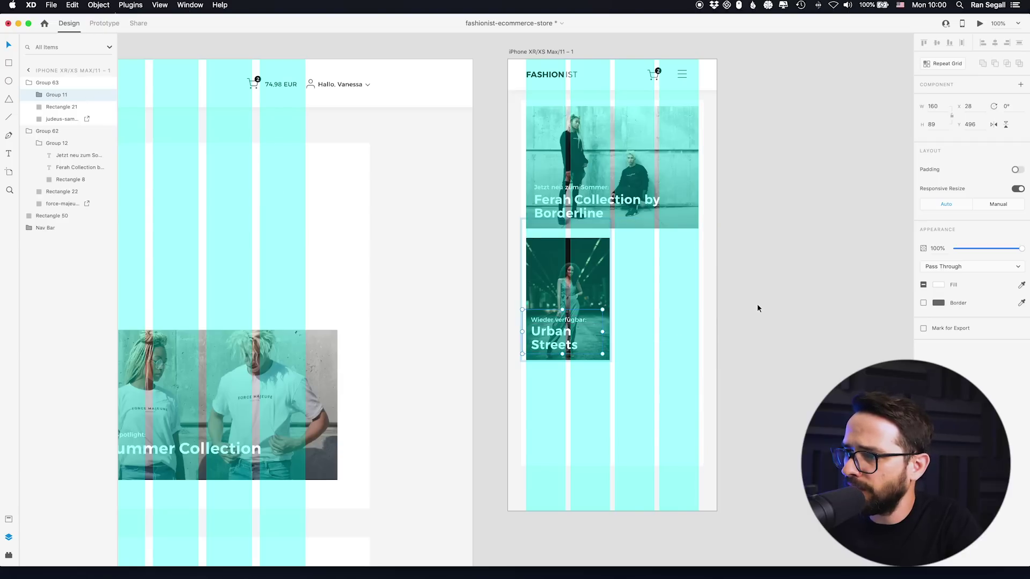
click(726, 304)
Step: Move the Urban Streets card up under the hero and duplicate it beside the original at X 205
click(537, 265)
click(481, 282)
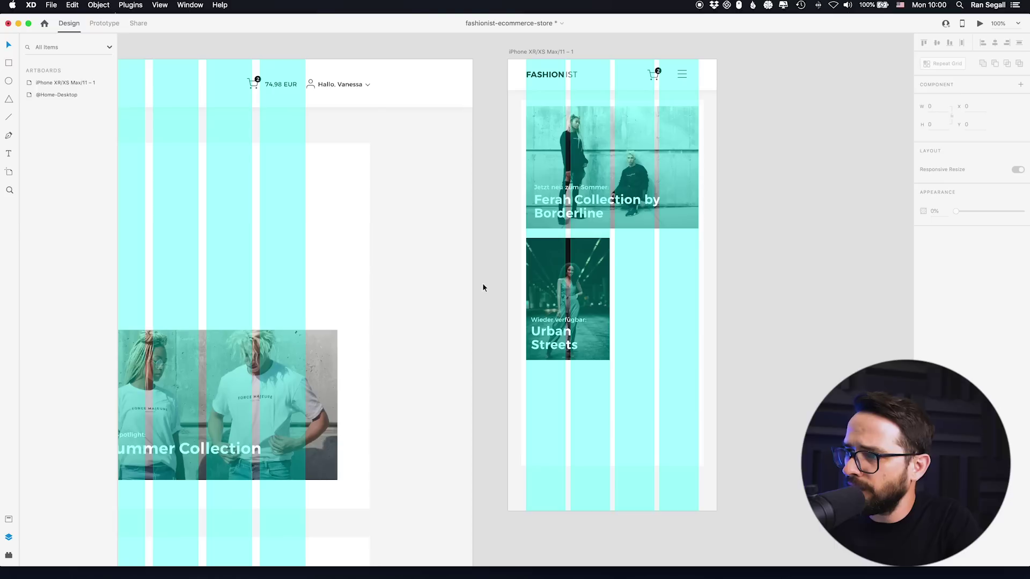
click(608, 275)
key(super+z)
key(super+shift+z)
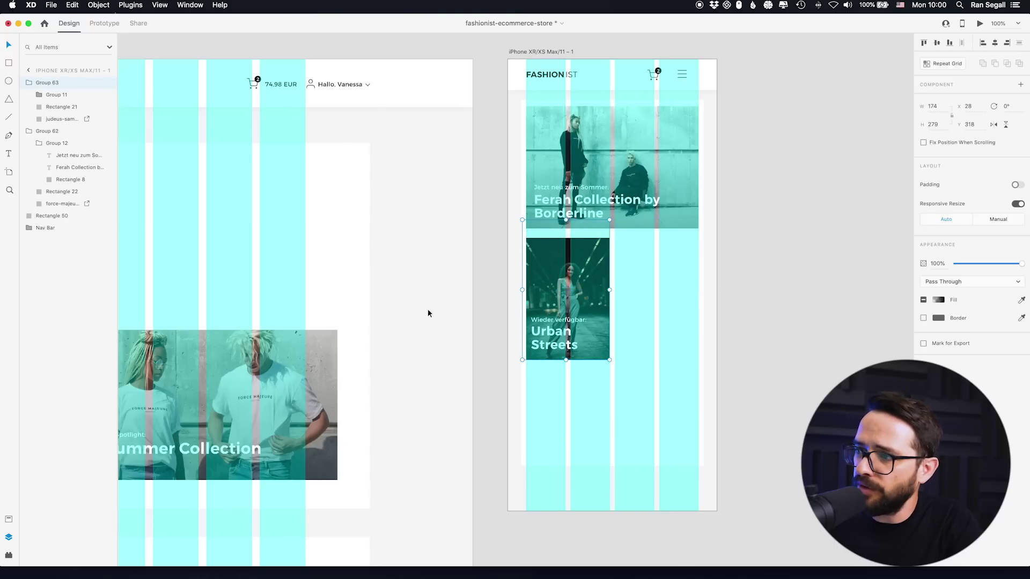
scroll(365, 361, left, 5)
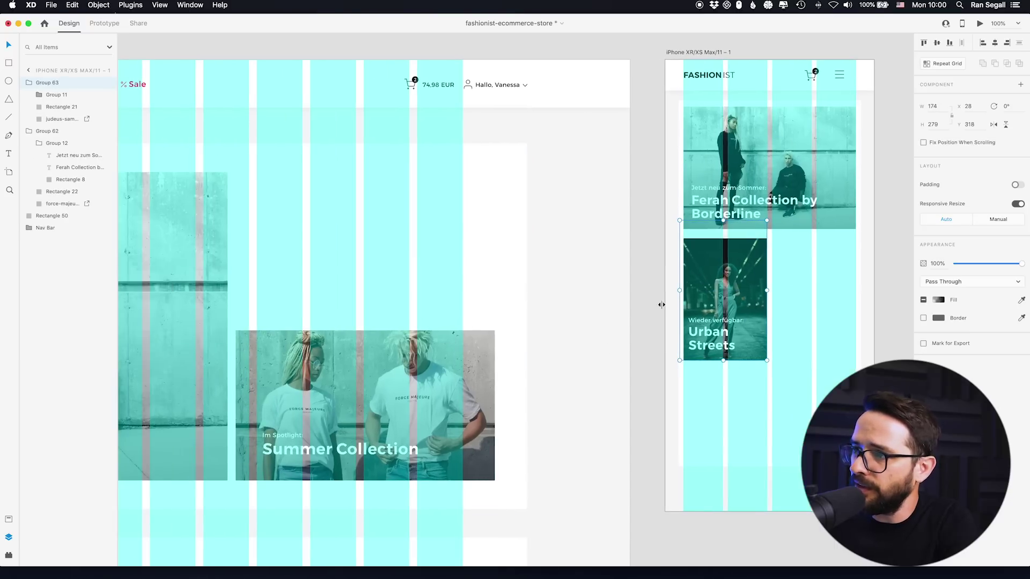
scroll(661, 304, right, 3)
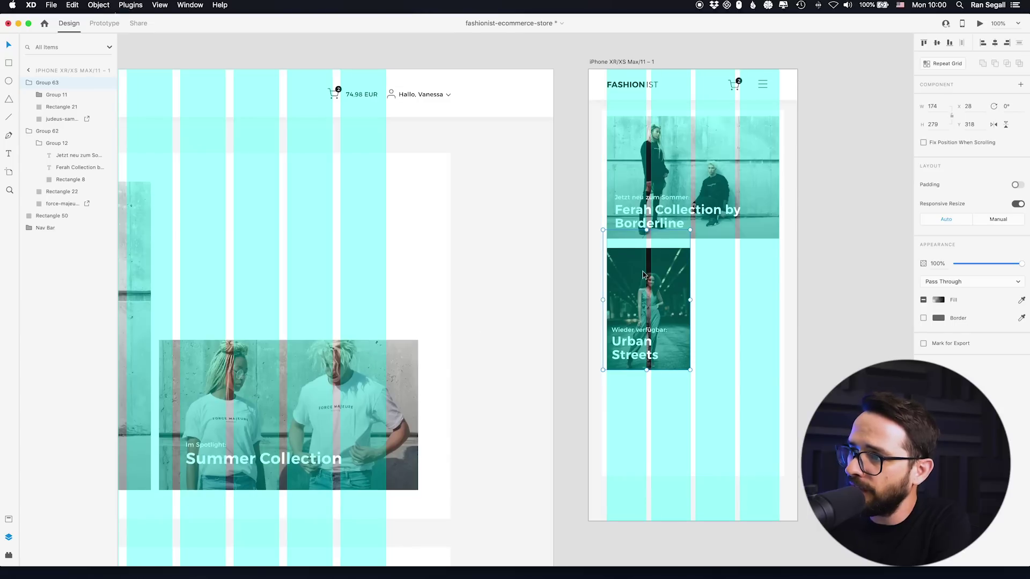
drag(646, 270, 646, 260)
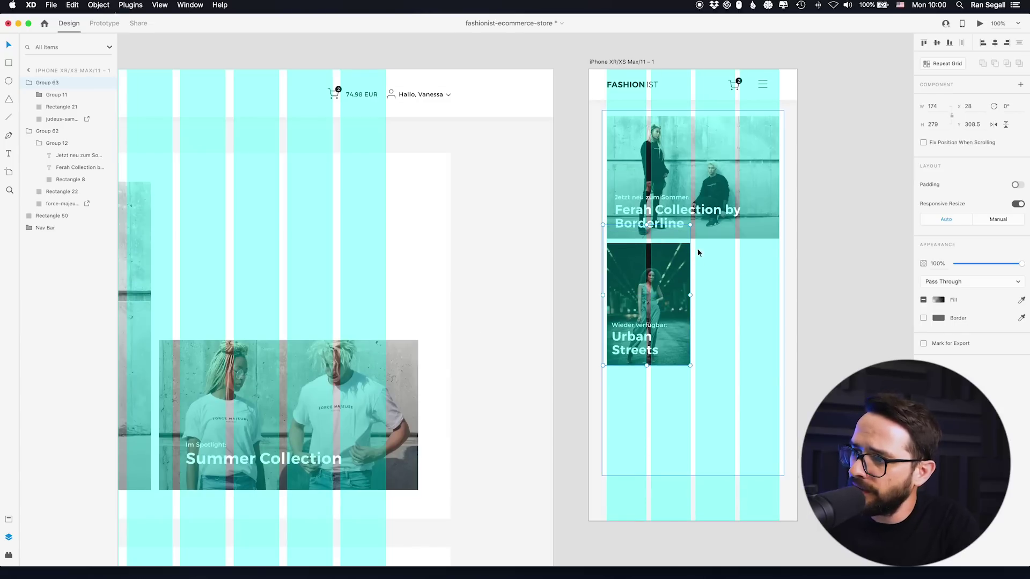
drag(627, 279, 714, 278)
key(Right)
key(Right)
key(Right)
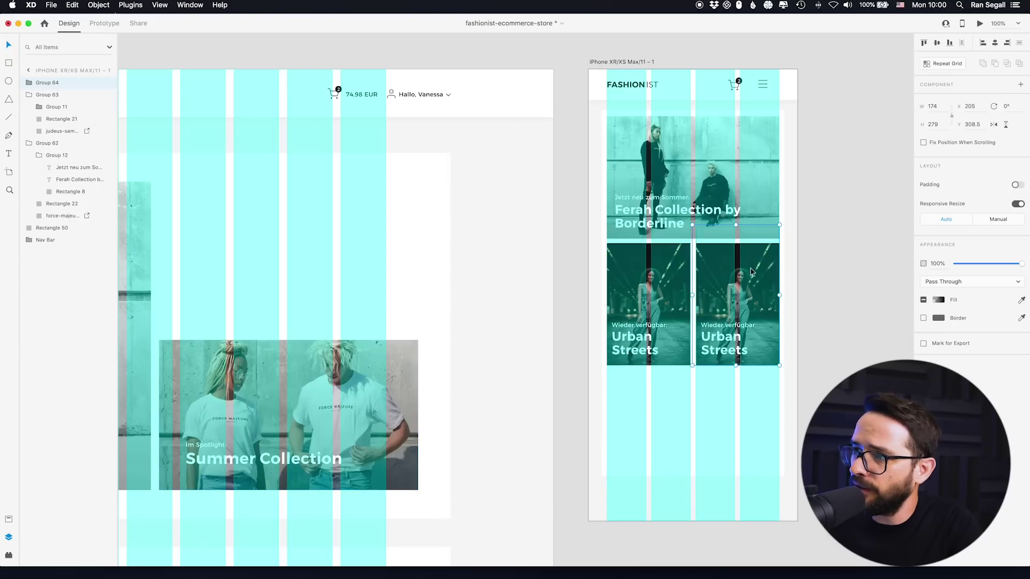
Step: Shorten the copied card's dark overlay and replace its heading with 'Summer Collection'
double_click(720, 283)
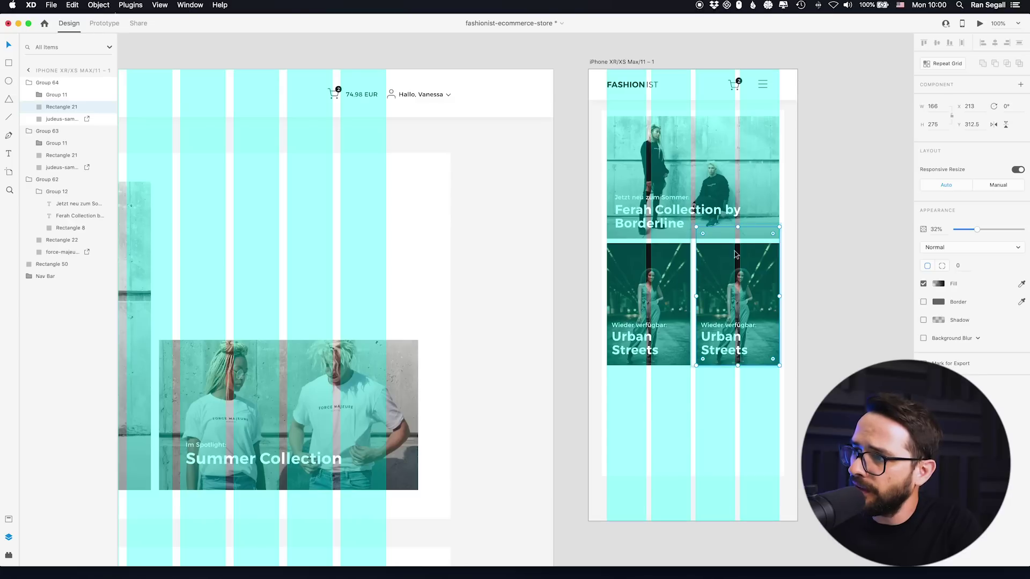
drag(739, 226, 740, 243)
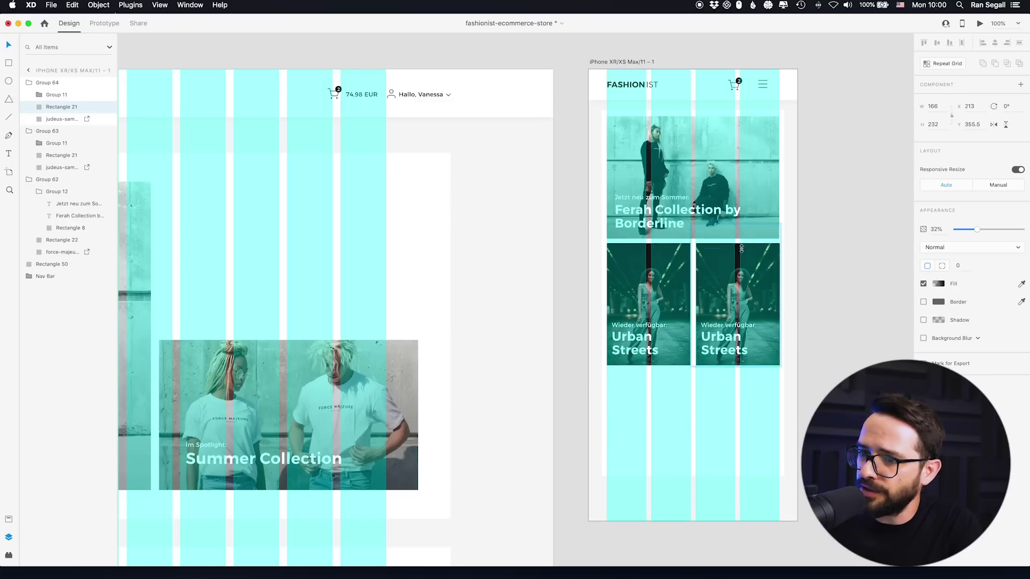
double_click(303, 459)
double_click(303, 460)
key(super+c)
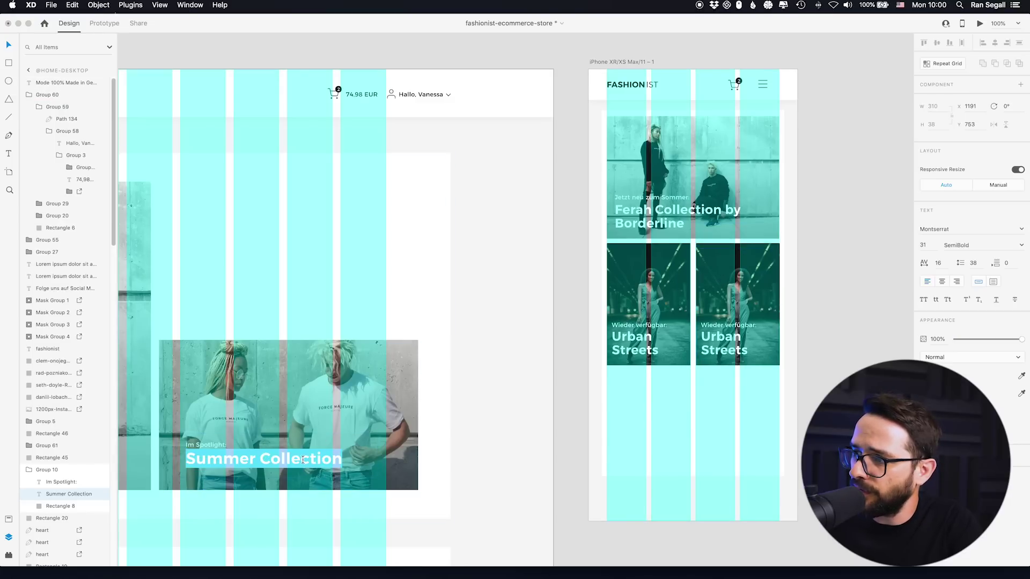
click(737, 342)
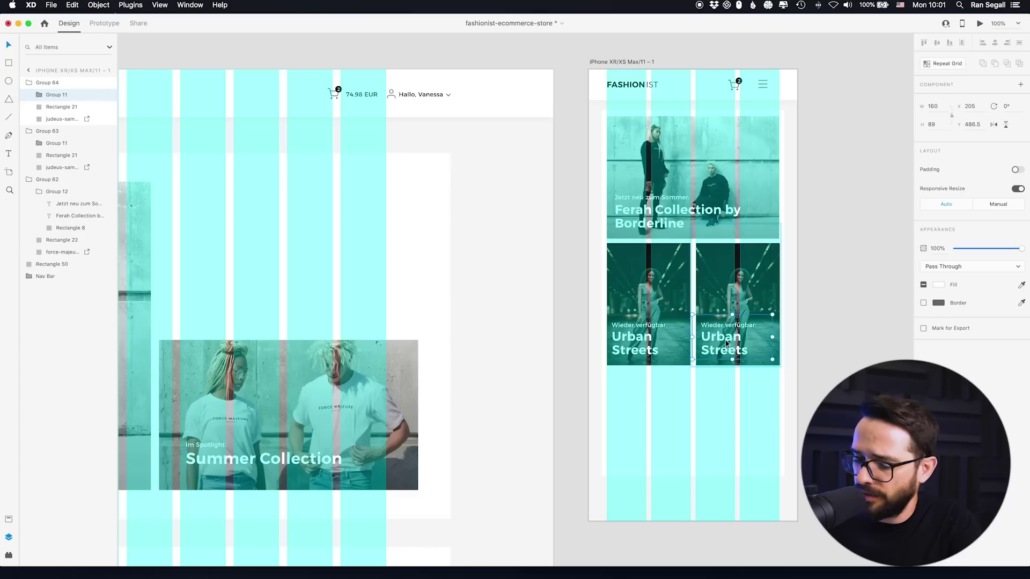
double_click(723, 341)
double_click(721, 338)
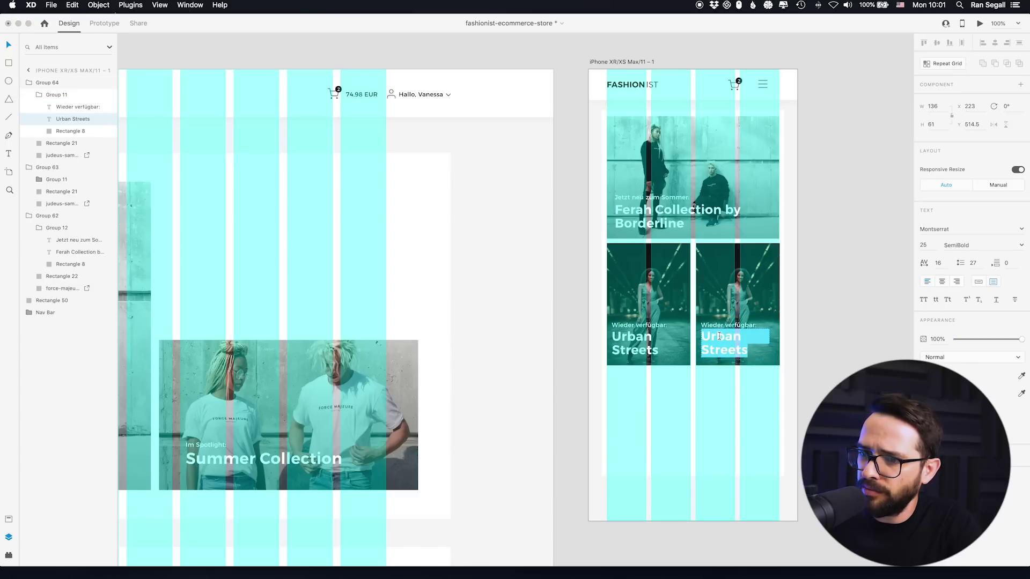
key(super+v)
Step: Replace the copy's small label with 'Im Spotlight:' from the desktop card, then select the desktop t-shirt photo
click(208, 446)
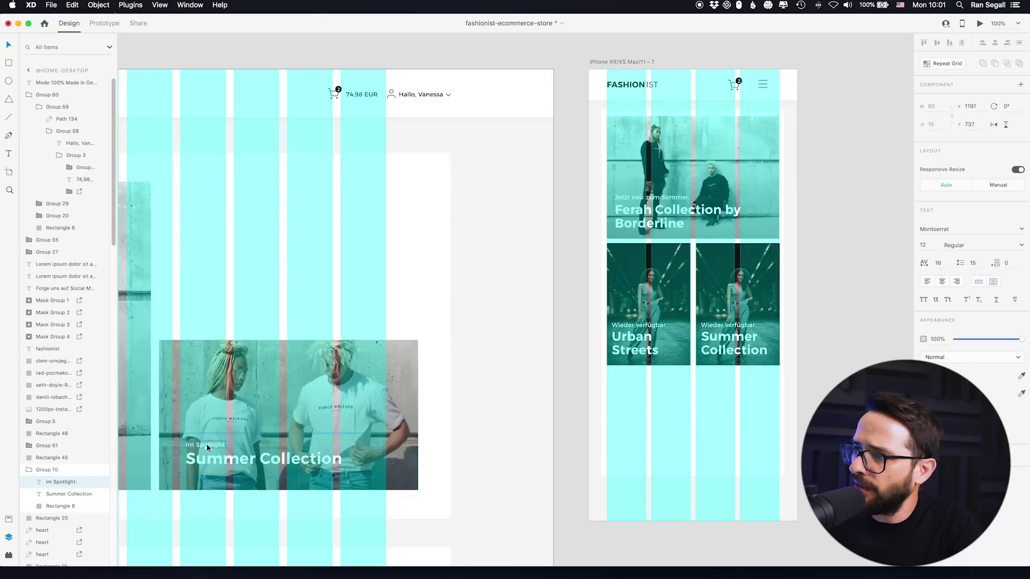
double_click(224, 444)
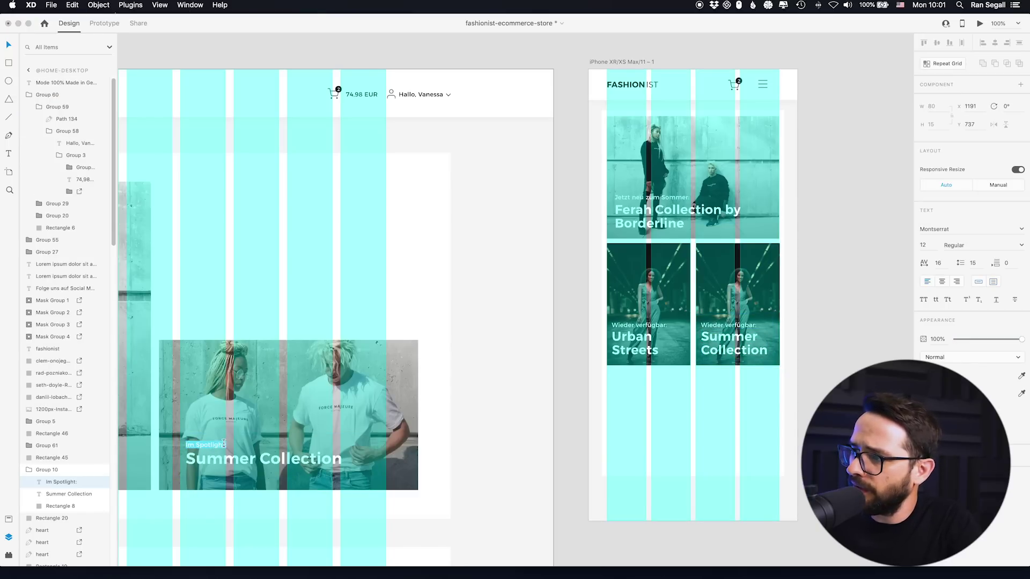
key(super+c)
click(737, 327)
double_click(737, 326)
key(super+v)
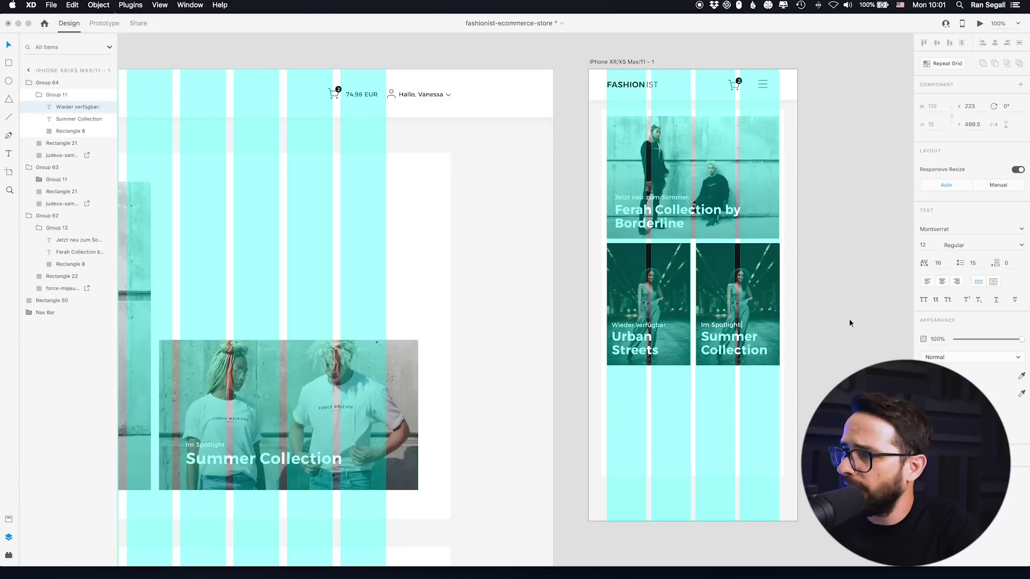
click(553, 246)
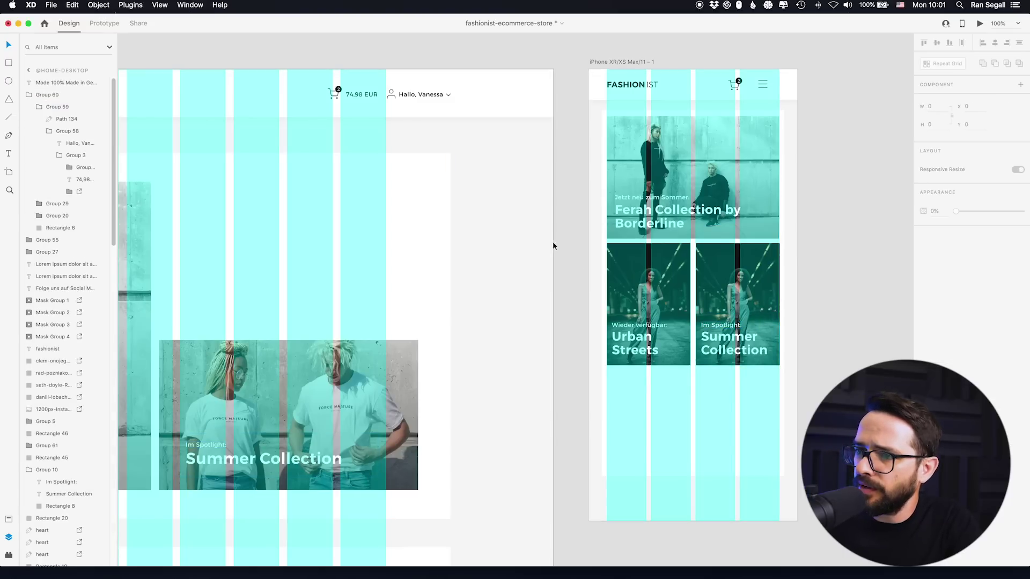
click(626, 63)
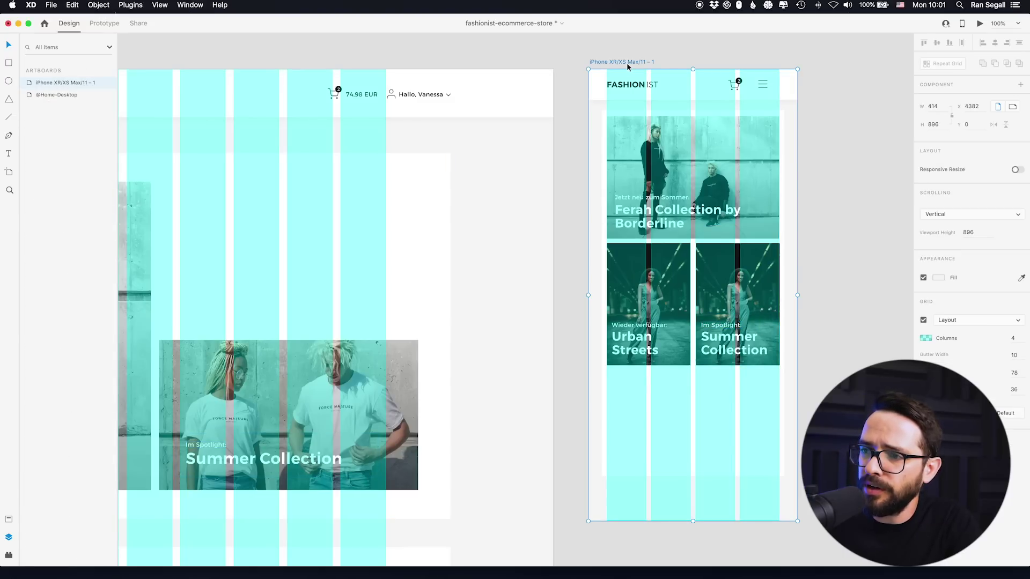
click(264, 400)
click(398, 343)
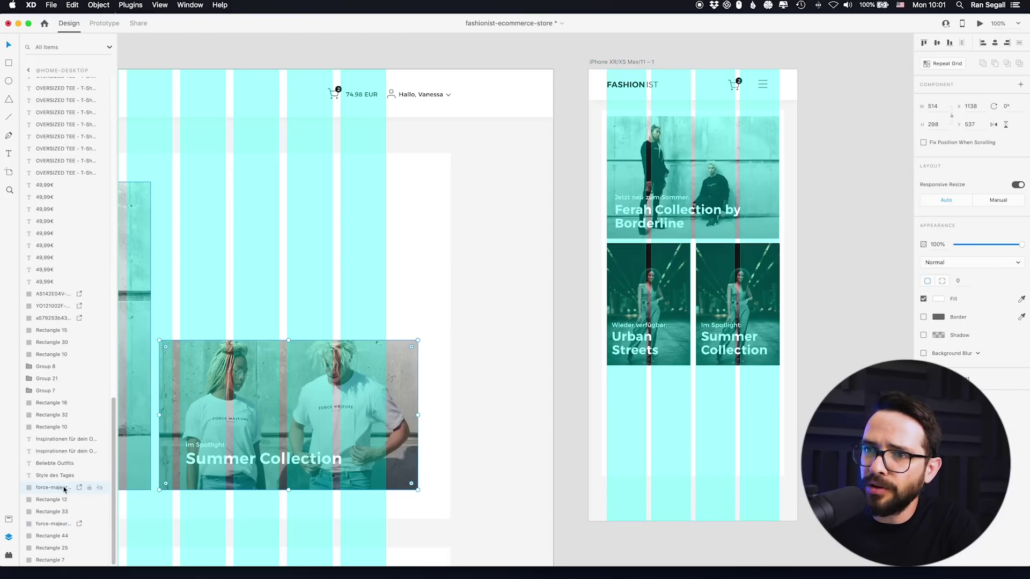
Step: Replace the Summer Collection card's photo with the desktop t-shirt image and recrop its top edge
double_click(740, 301)
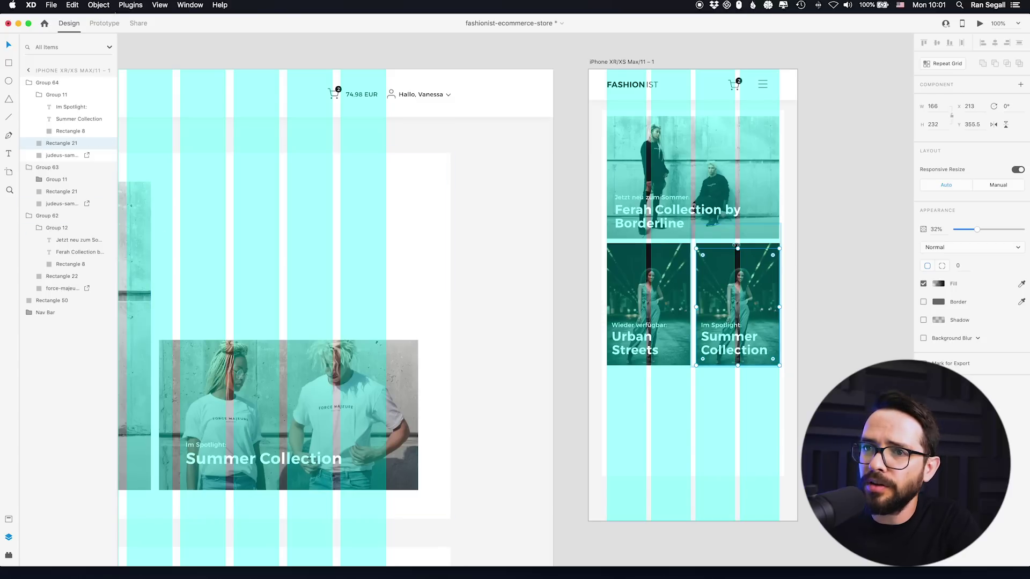
click(744, 250)
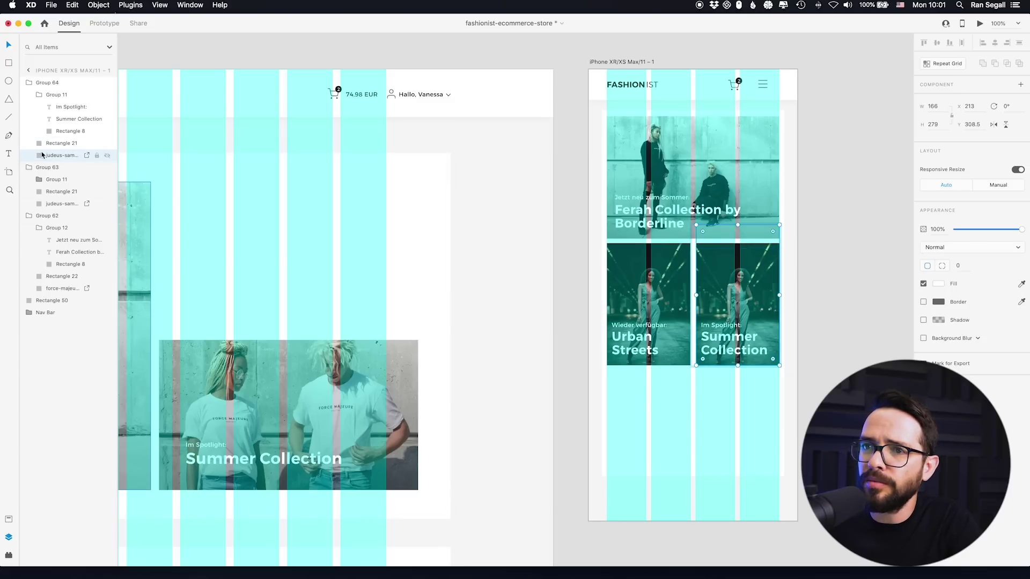
key(super+v)
key(super+z)
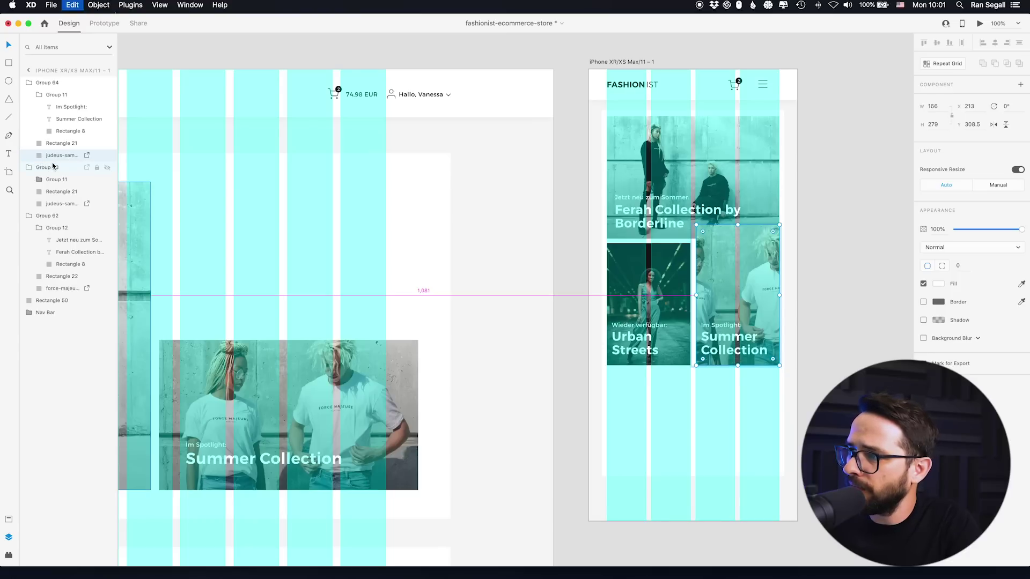
key(super+alt+v)
drag(739, 226, 737, 242)
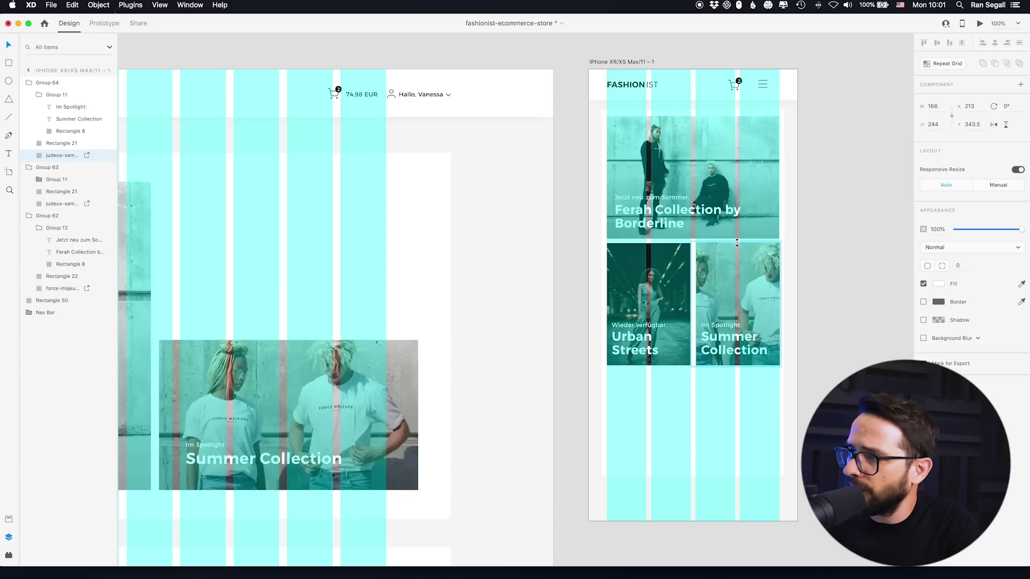
Step: Fine-tune the Summer Collection card's top edge and zoom out to the whole phone artboard
click(827, 267)
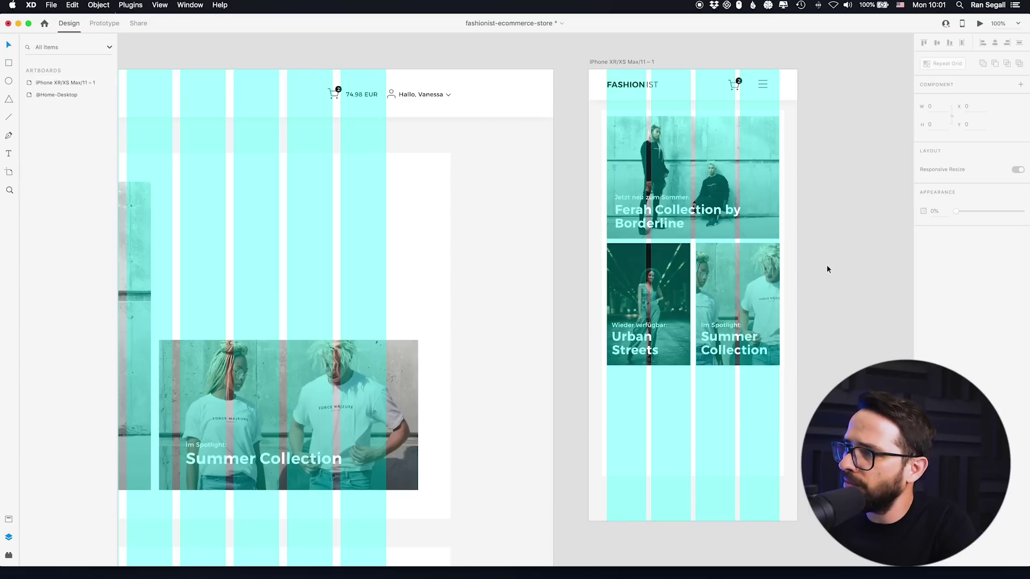
scroll(703, 257, up, 5)
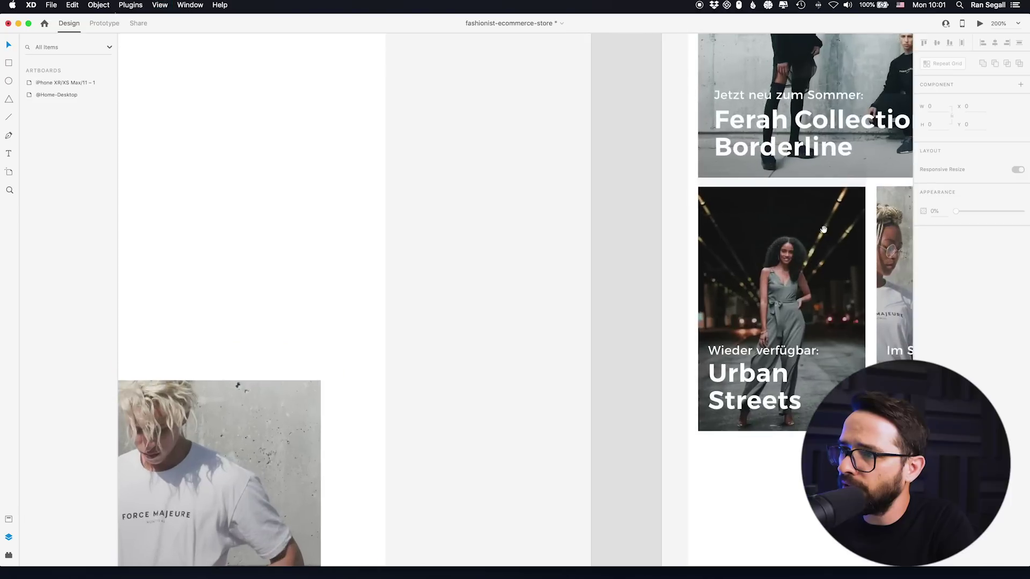
click(528, 214)
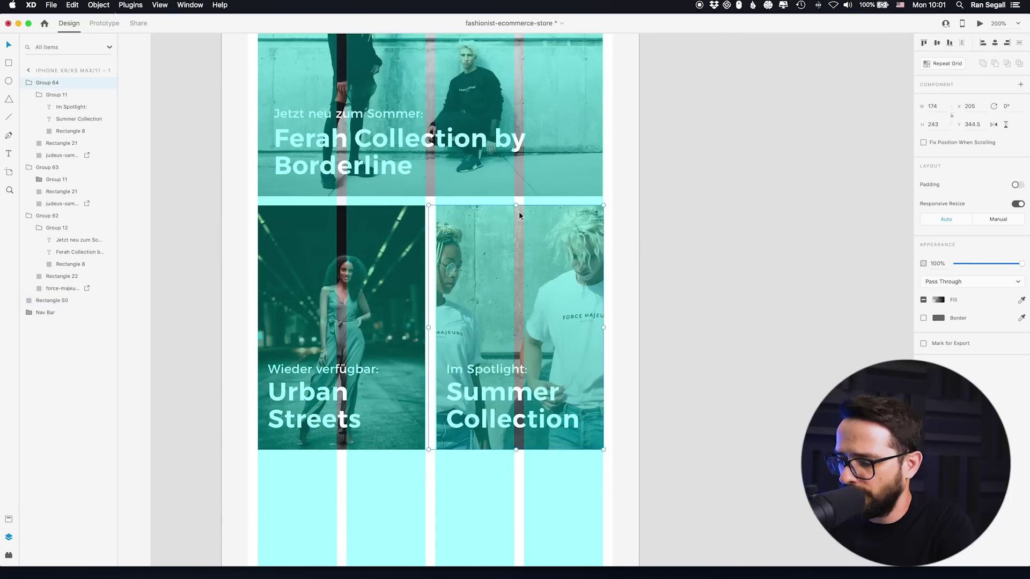
drag(516, 206, 516, 206)
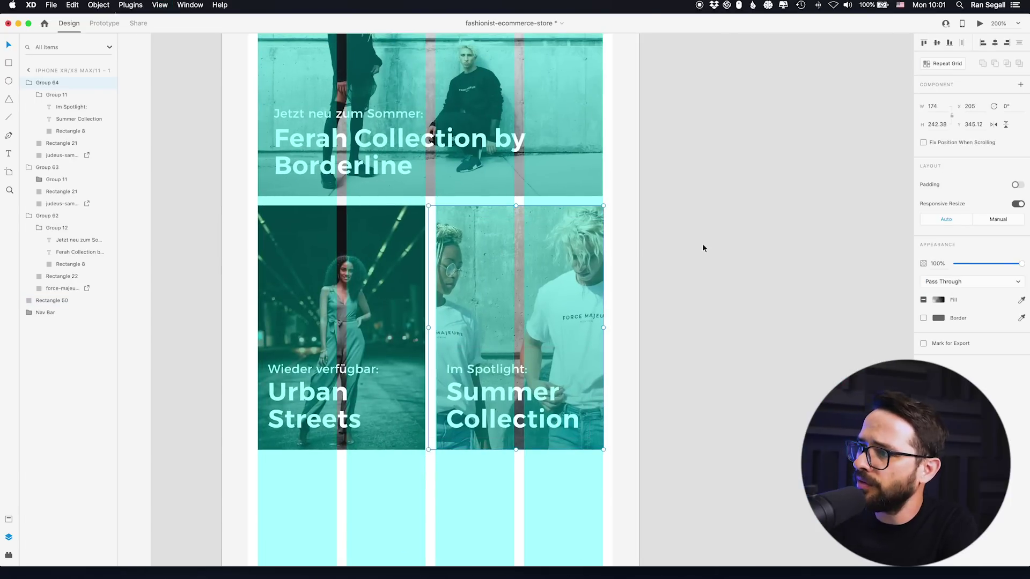
key(super+minus)
key(super+minus)
key(ctrl+shift+apostrophe)
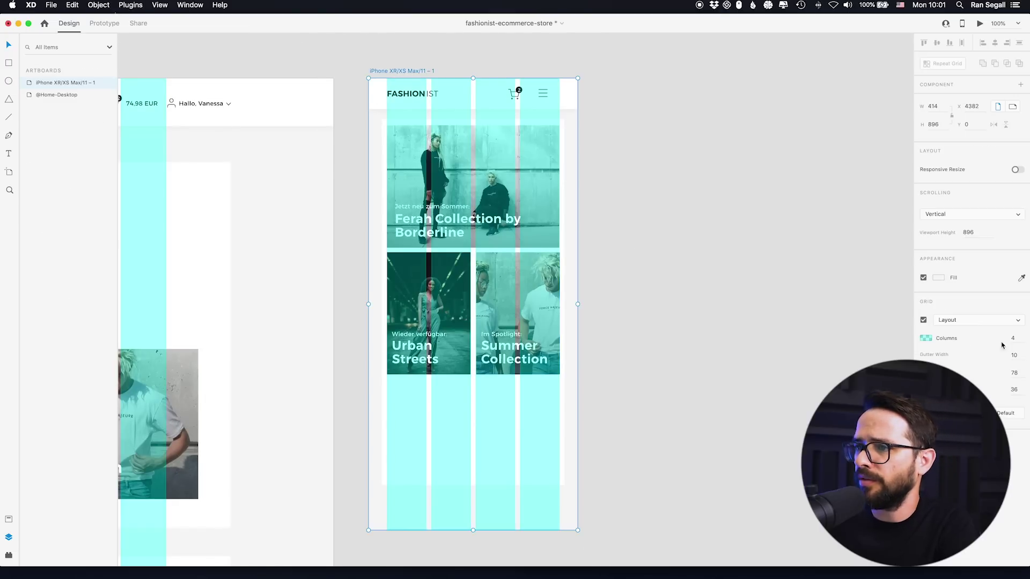
Step: Hide the artboard's column grid and shorten the white background panel to 362×519
click(923, 320)
click(683, 378)
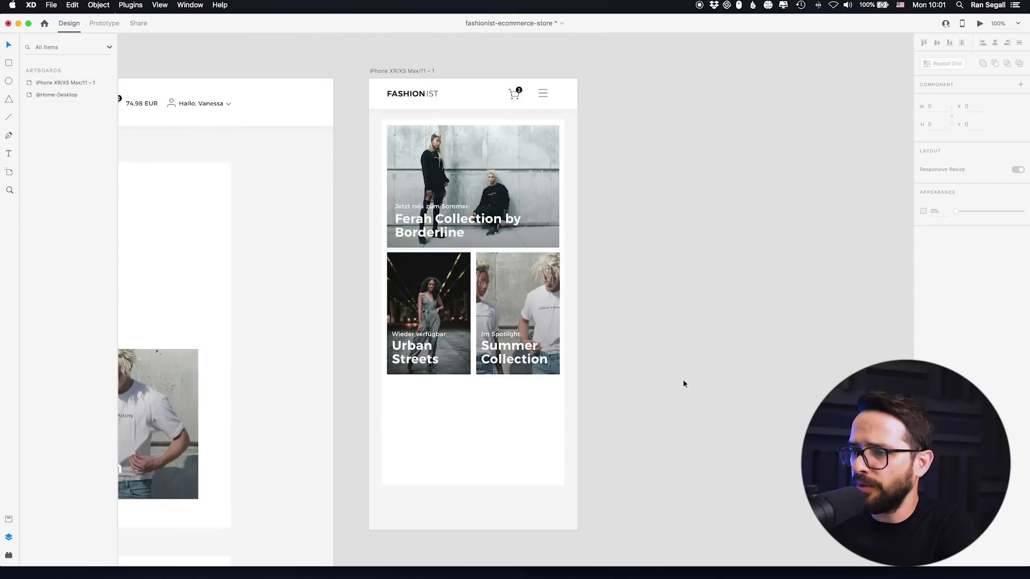
click(468, 445)
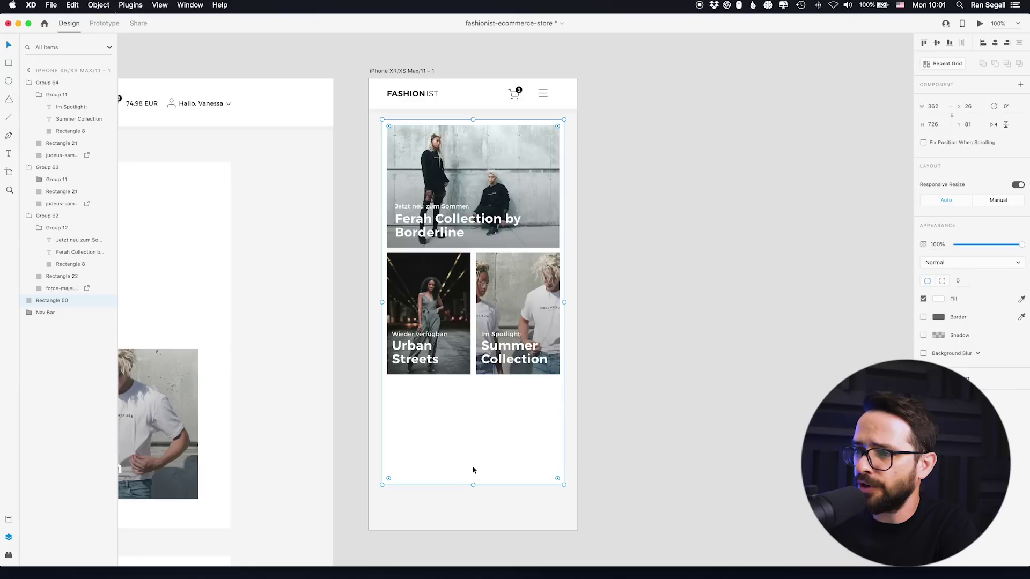
drag(472, 484, 473, 378)
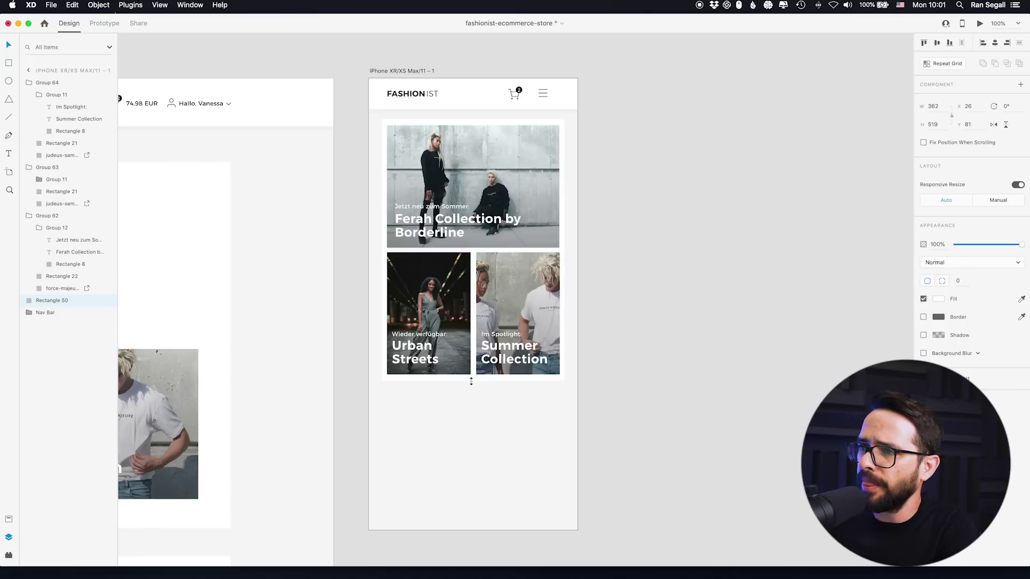
Step: Zoom out and pan to bring the desktop artboard into view
click(477, 433)
key(super+minus)
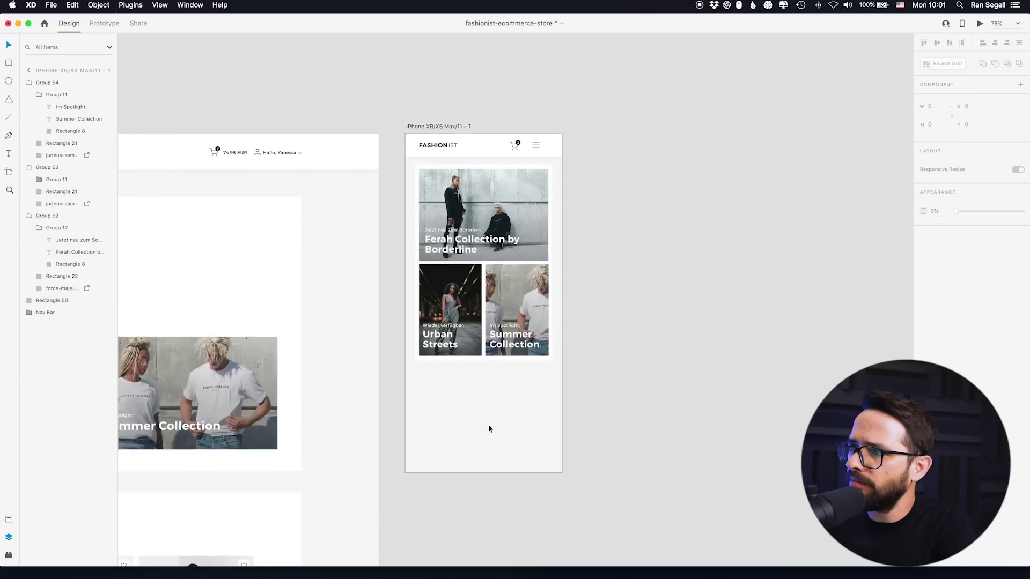
drag(320, 435, 586, 365)
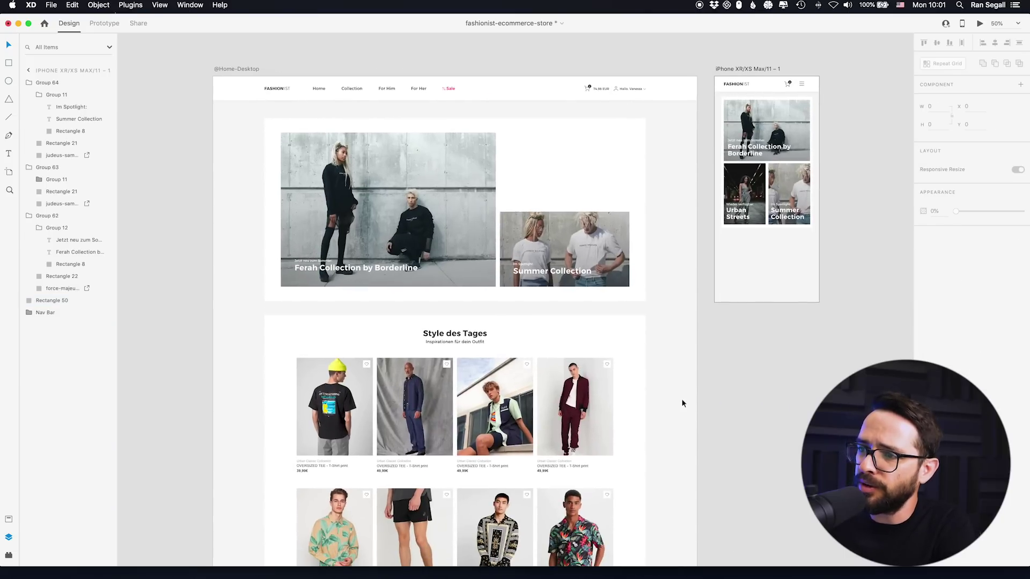